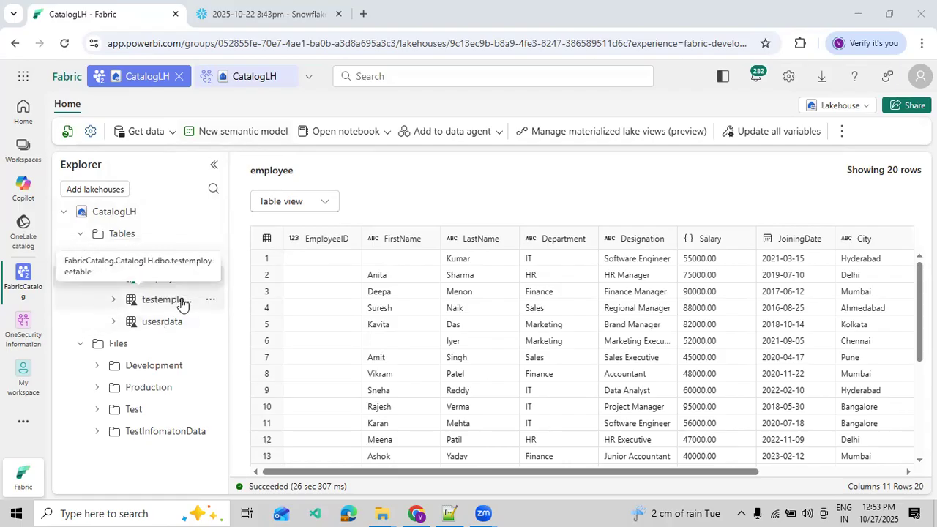
Start a new semantic model from the lakehouse and include the usesrdata, employee and testemployeetable tables
click(242, 135)
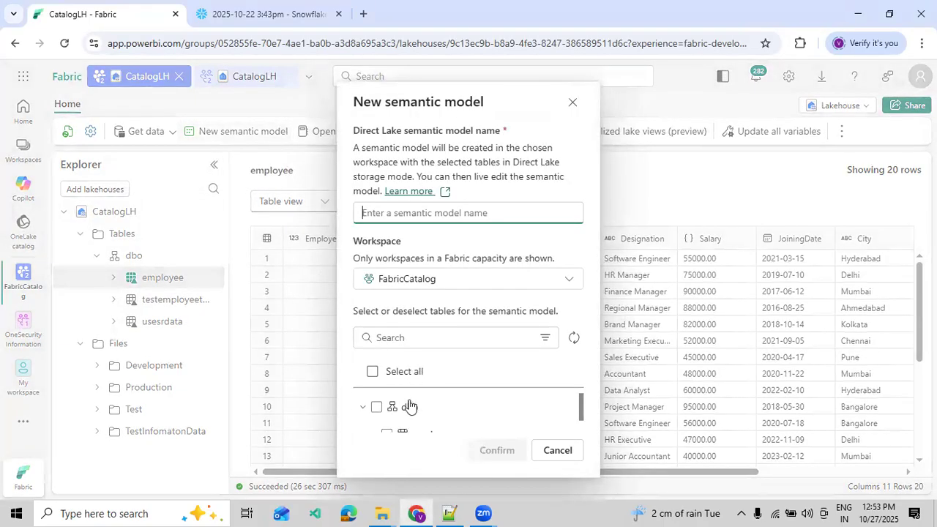
drag(579, 401, 579, 431)
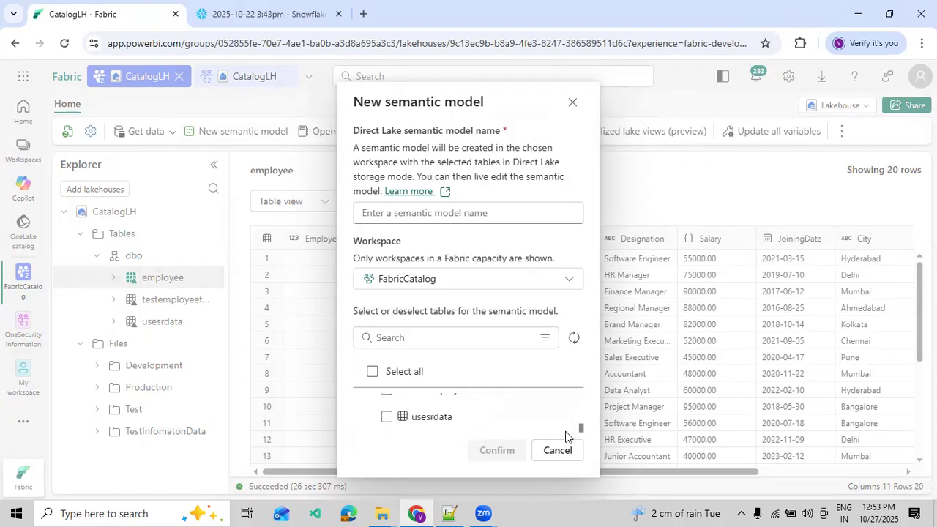
click(387, 417)
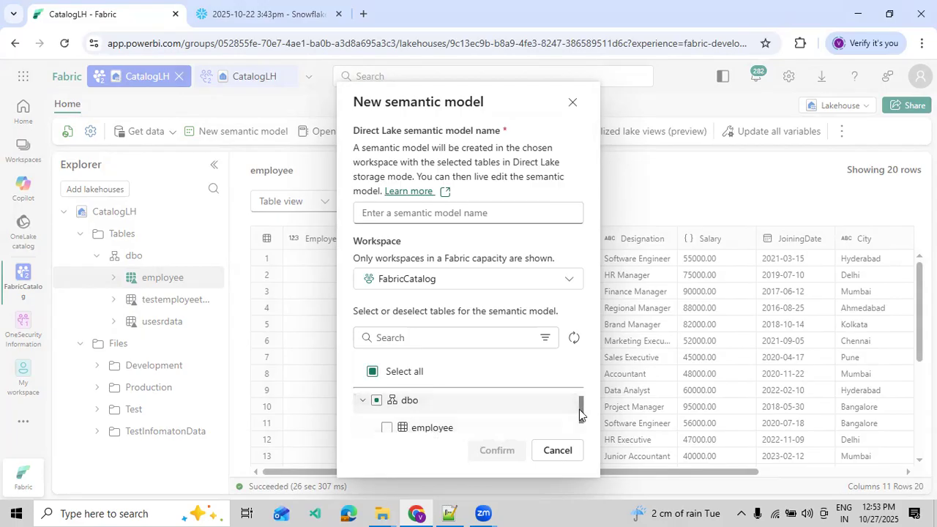
drag(580, 409, 579, 418)
click(387, 407)
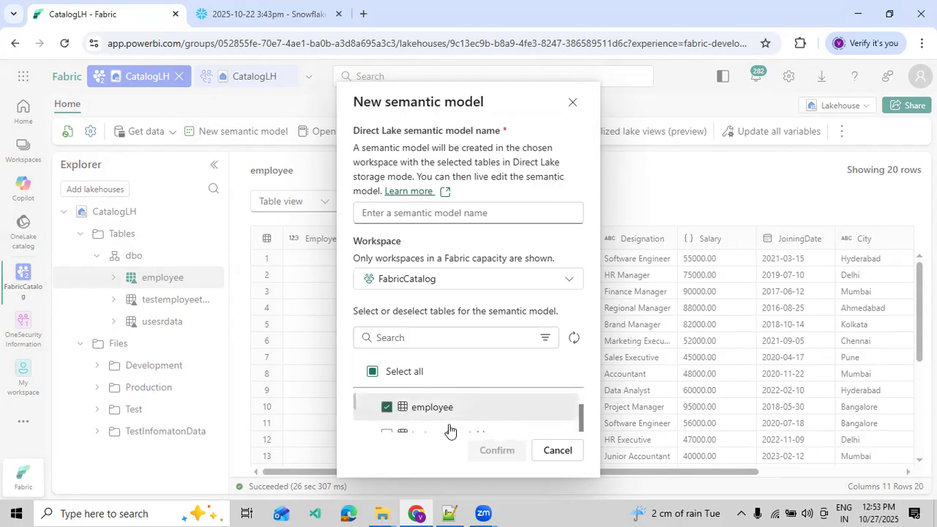
drag(581, 419, 584, 425)
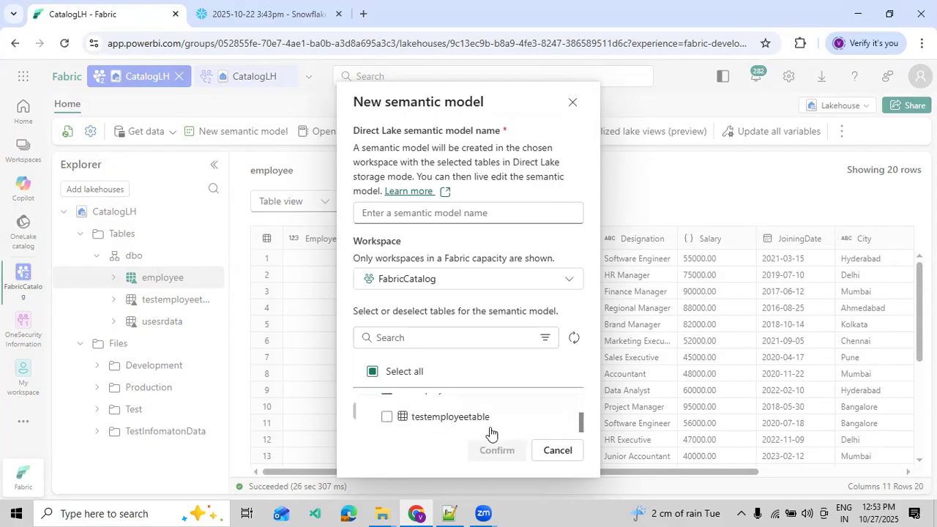
click(387, 418)
drag(583, 423, 584, 387)
Name the semantic model TestWebModeling and create it in the FabricCatalog workspace
click(463, 217)
text(TestEe)
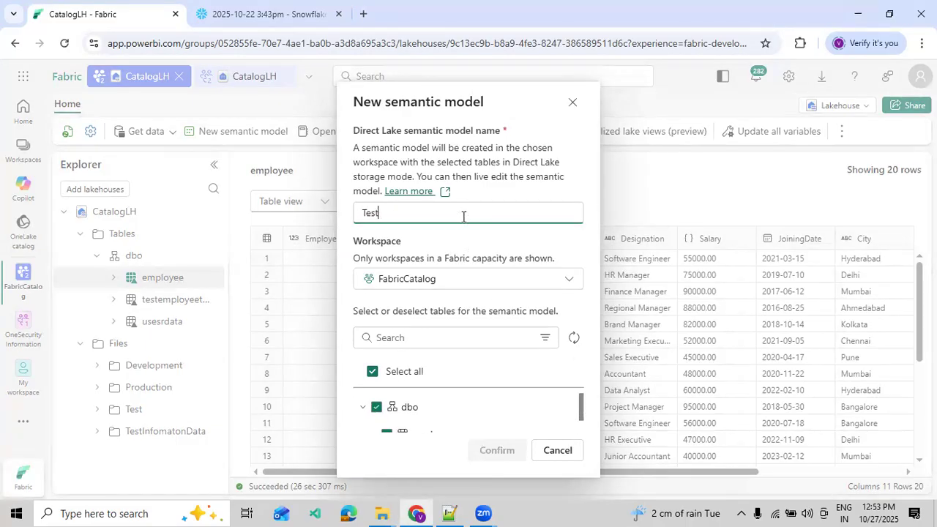
key(BackSpace)
key(BackSpace)
text(WebMod)
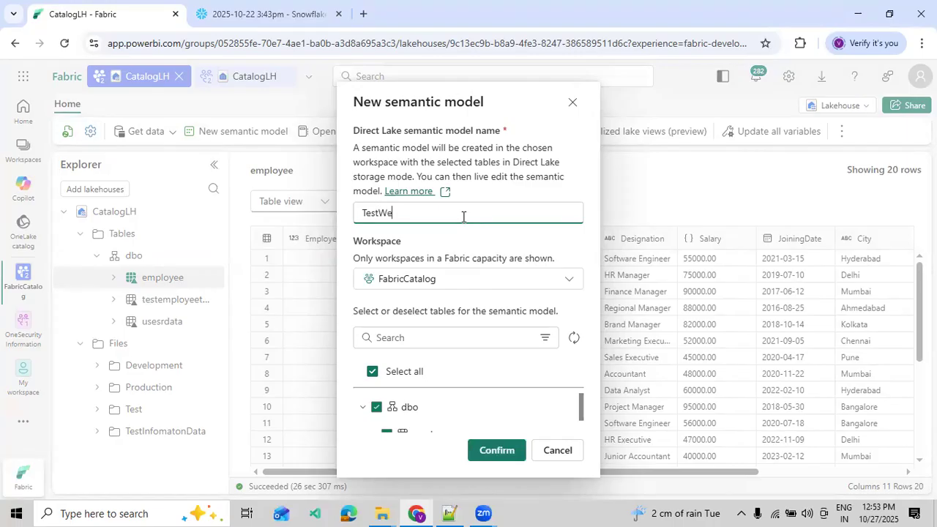
text(eling)
click(487, 448)
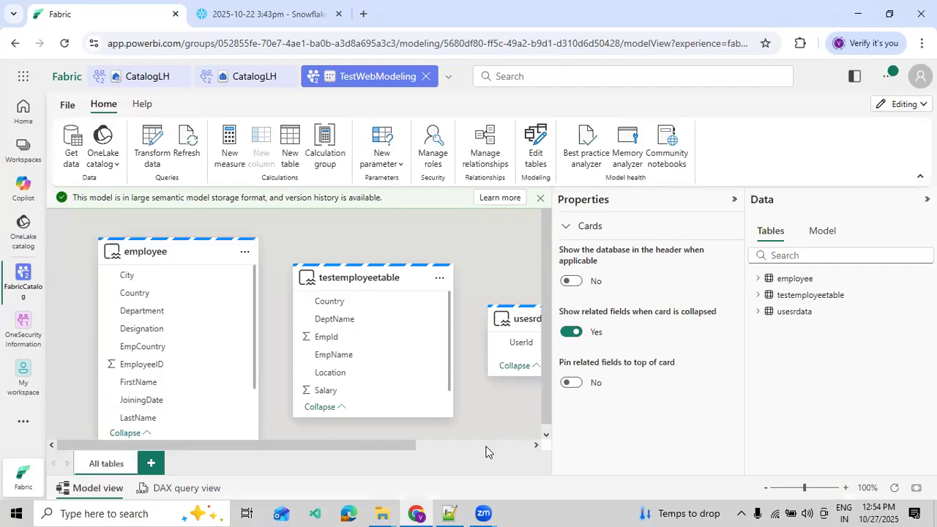
Dismiss the large storage format notice and collapse the Properties pane to widen the model canvas
click(541, 199)
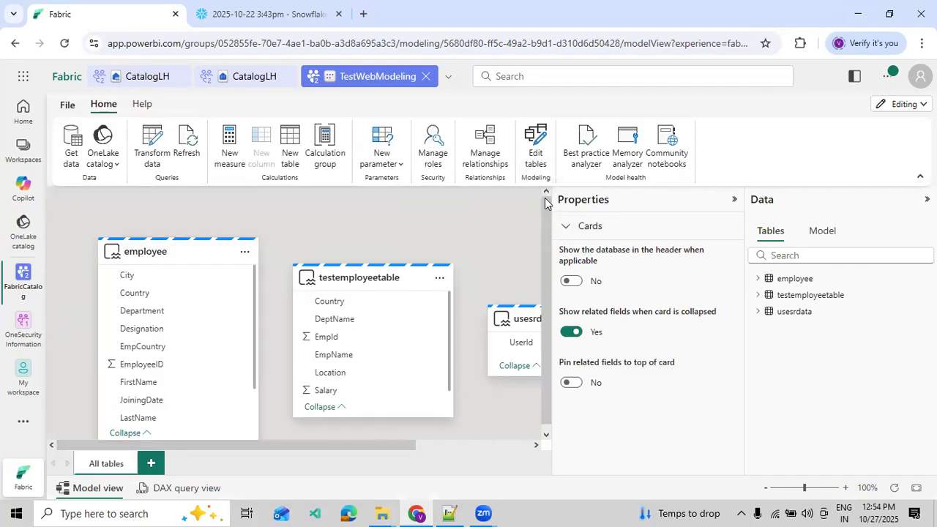
click(734, 199)
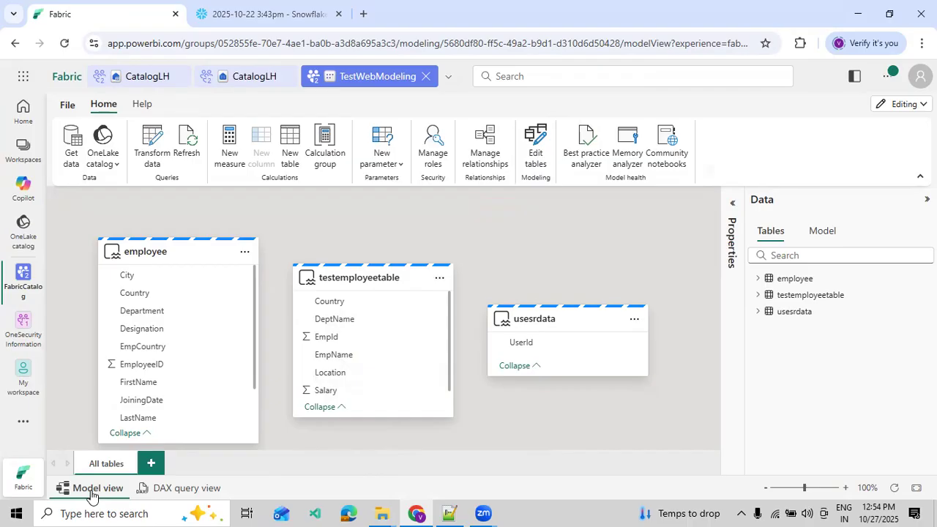
Examine the sample DAX query on usesrdata in the DAX query view, dismissing its notice, and return to the model view
click(175, 489)
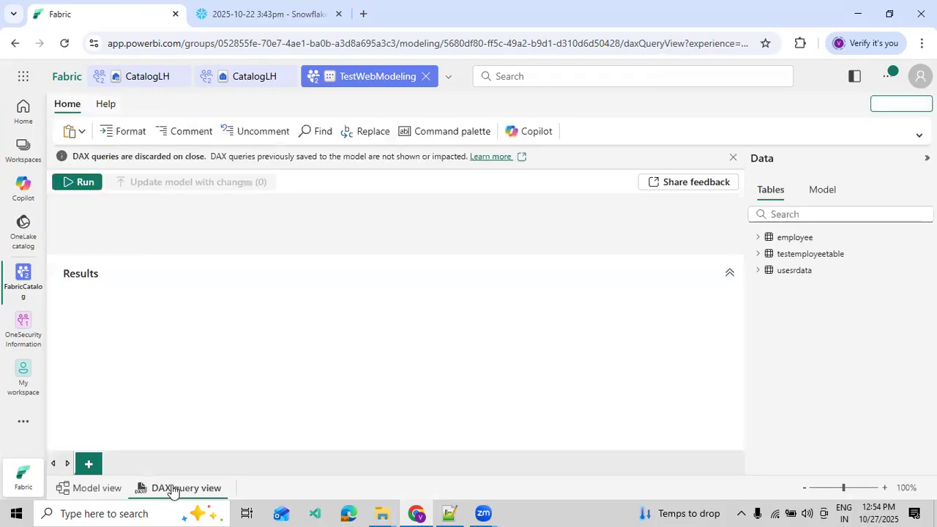
click(86, 492)
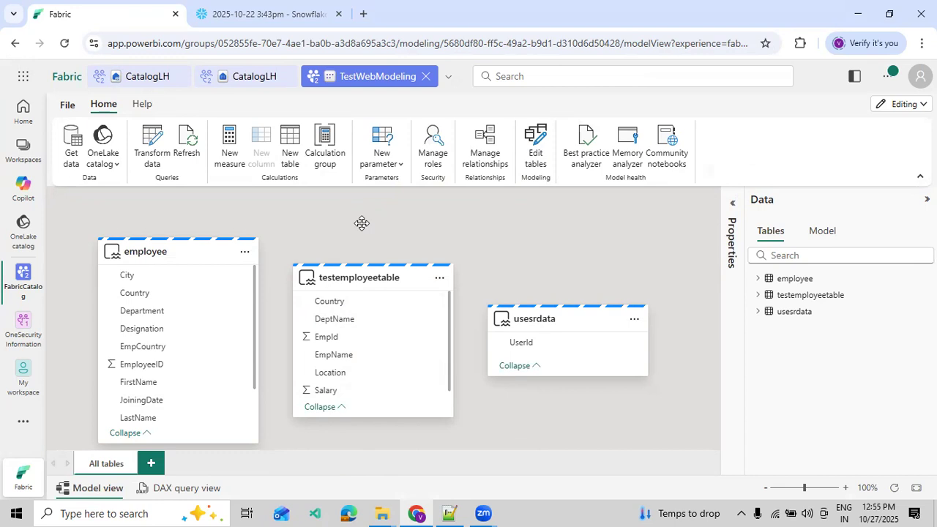
click(188, 489)
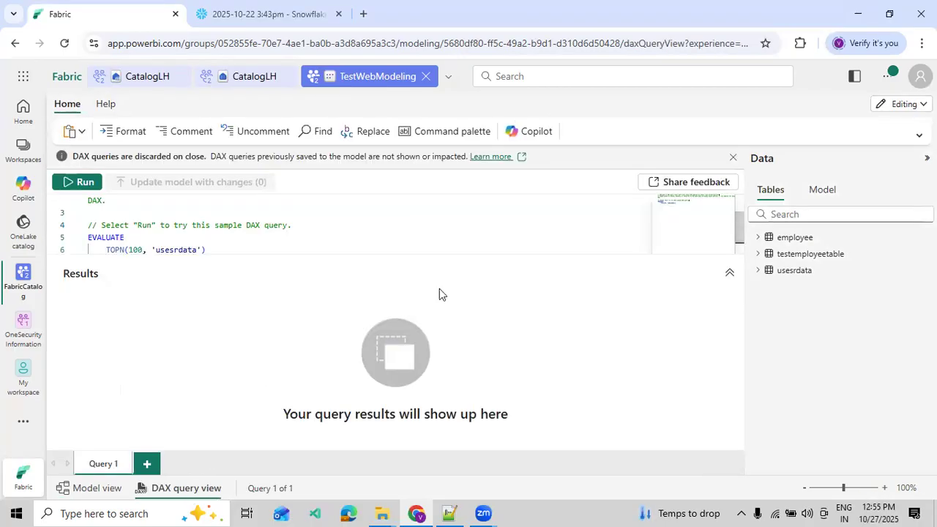
click(732, 158)
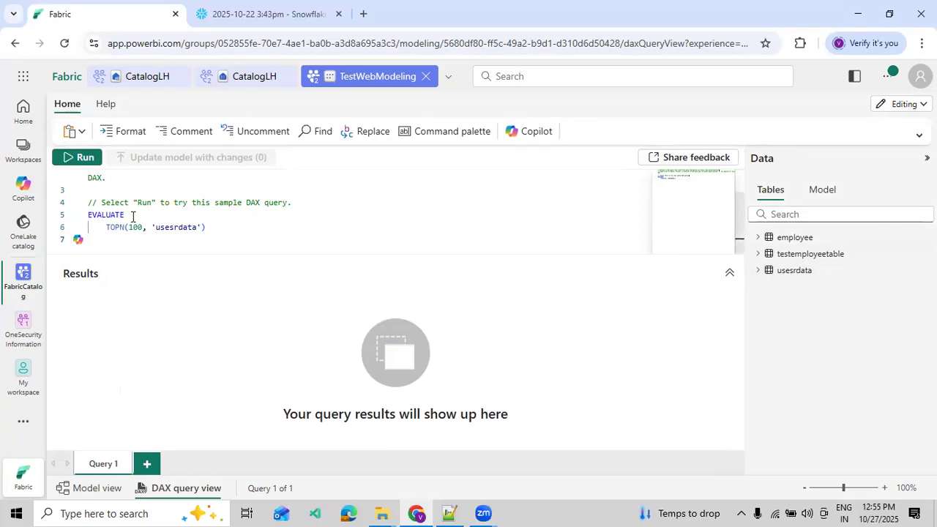
click(249, 214)
click(244, 226)
drag(207, 227, 86, 203)
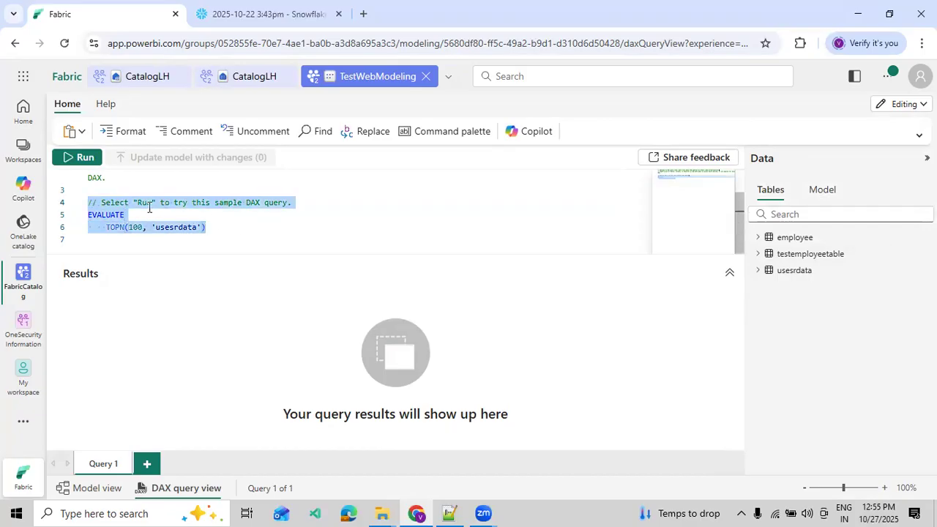
double_click(192, 227)
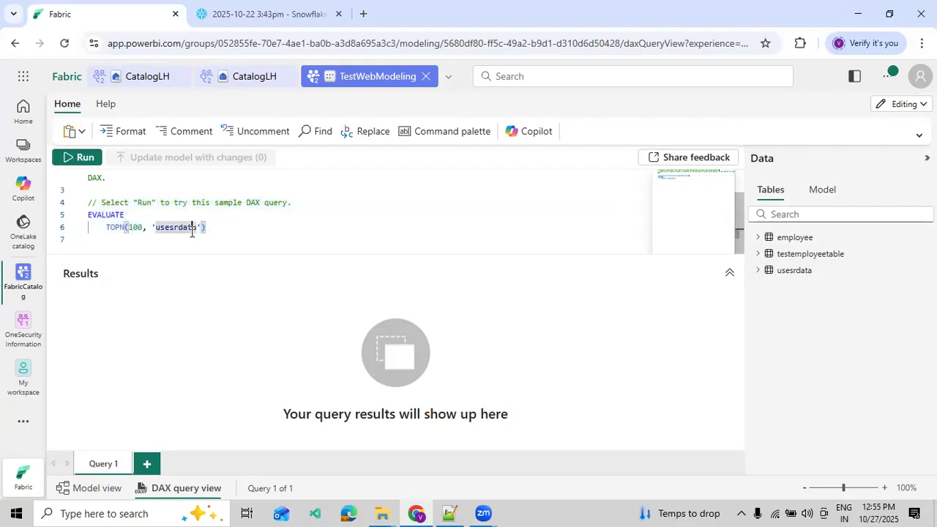
click(102, 488)
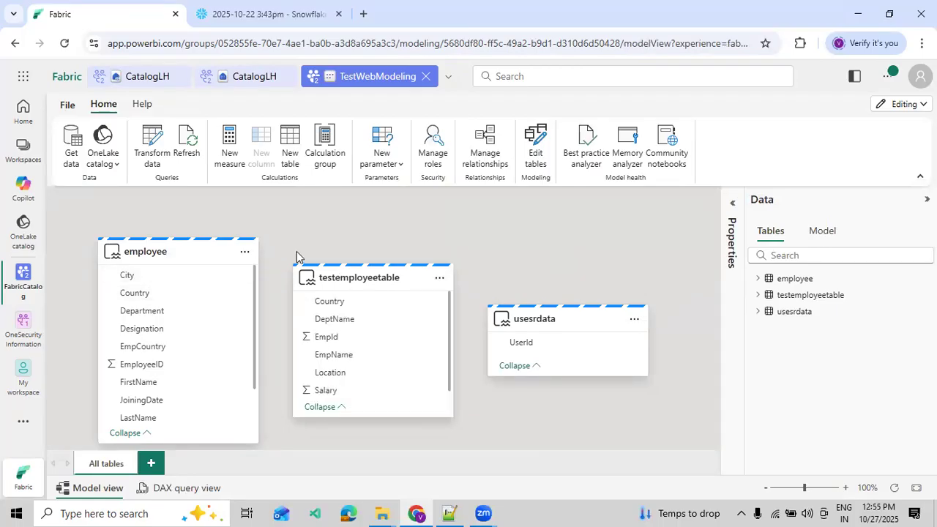
View the relationship manager and its blank new-relationship form, and close both without defining a relationship
click(493, 148)
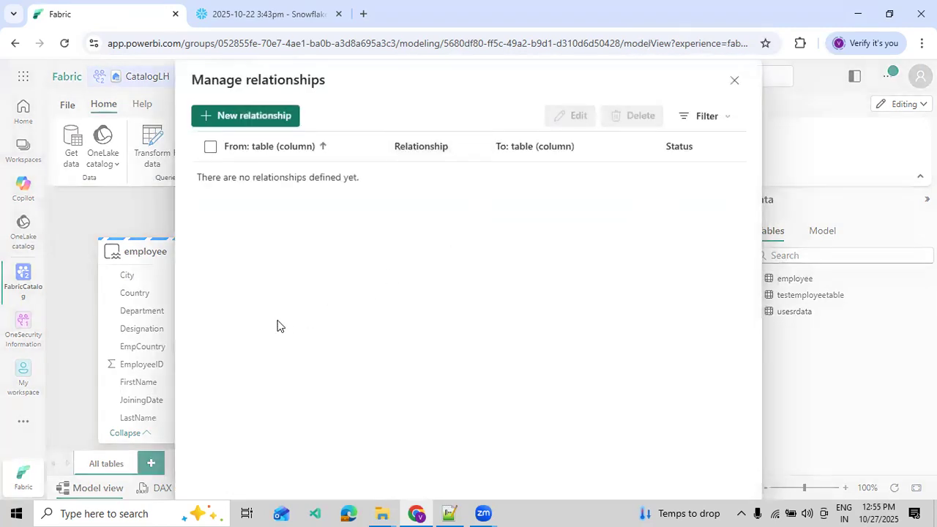
click(219, 116)
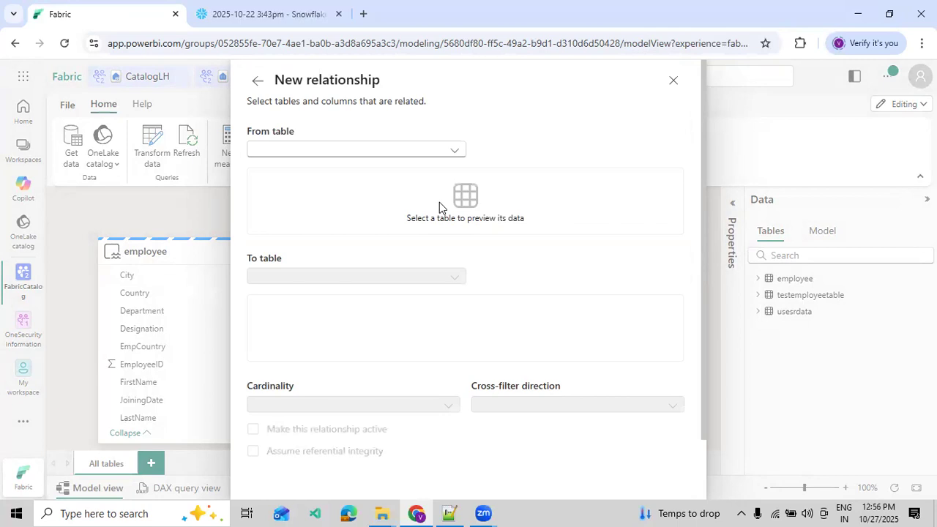
click(674, 81)
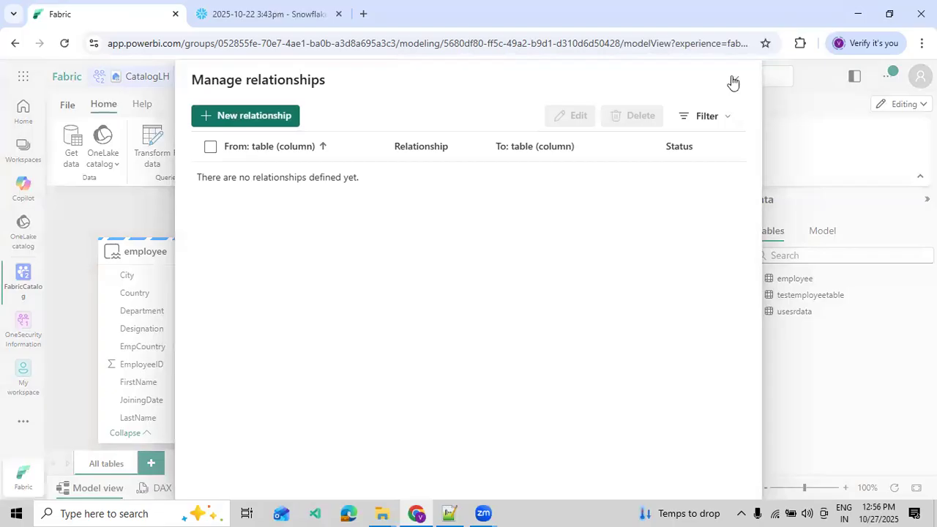
click(733, 80)
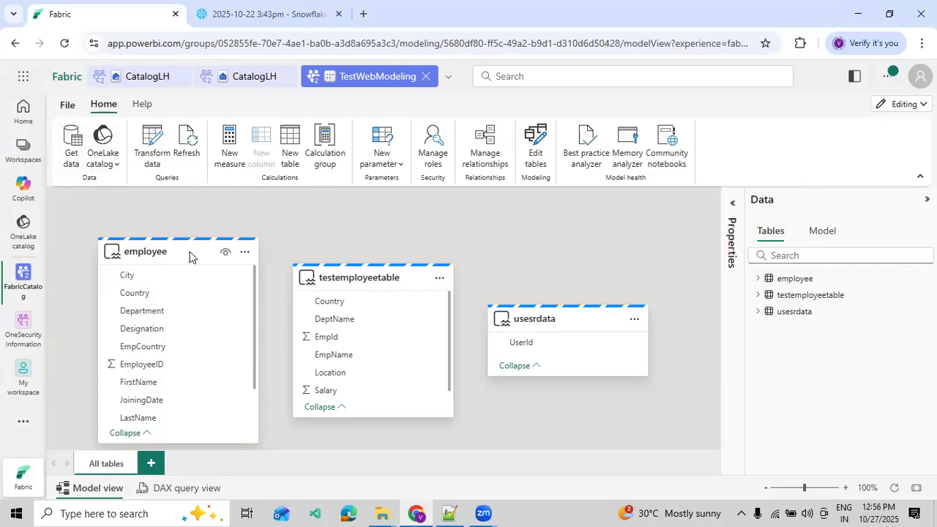
Inspect the employee, testemployeetable and usesrdata tables on the canvas for source details and new column availability
mouse_move(189, 255)
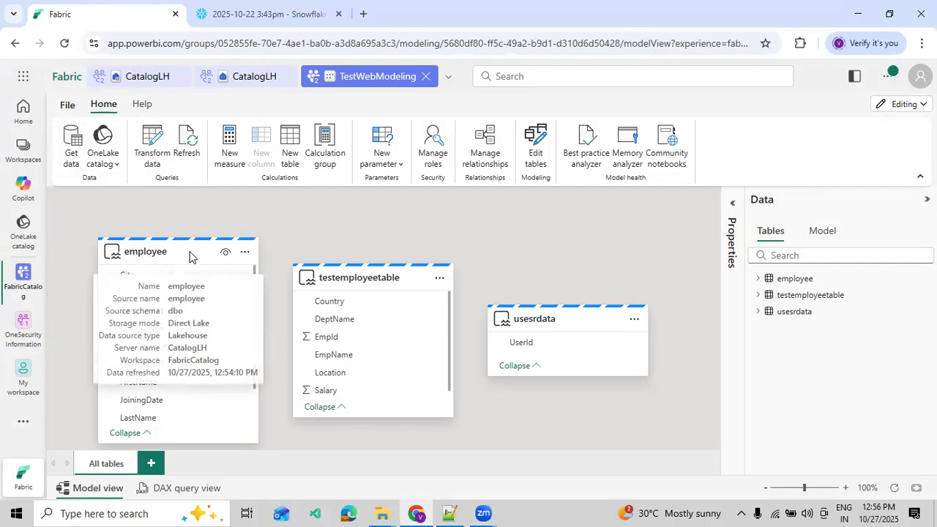
click(190, 253)
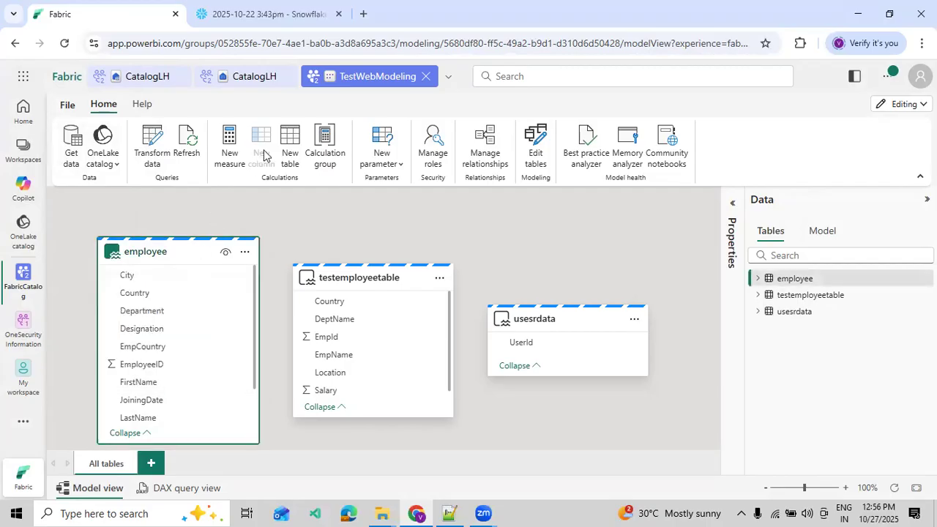
click(355, 276)
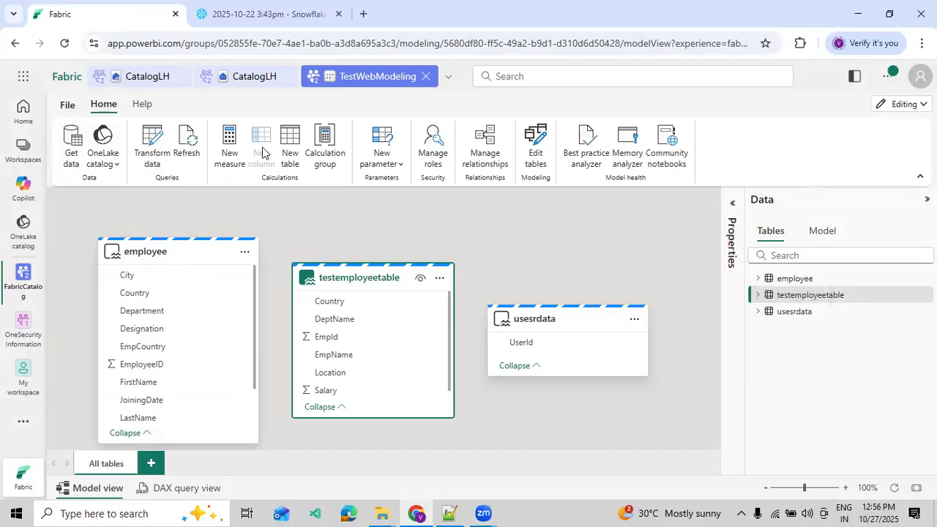
click(180, 254)
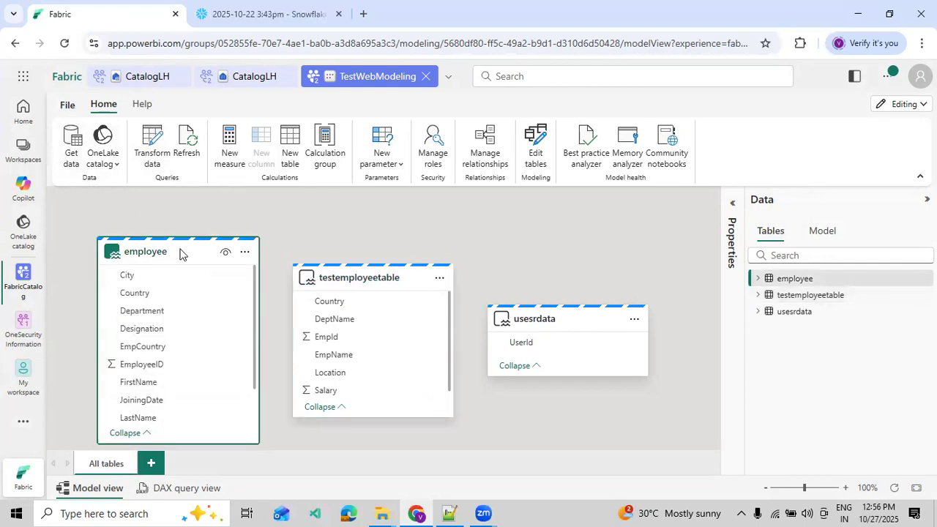
click(342, 278)
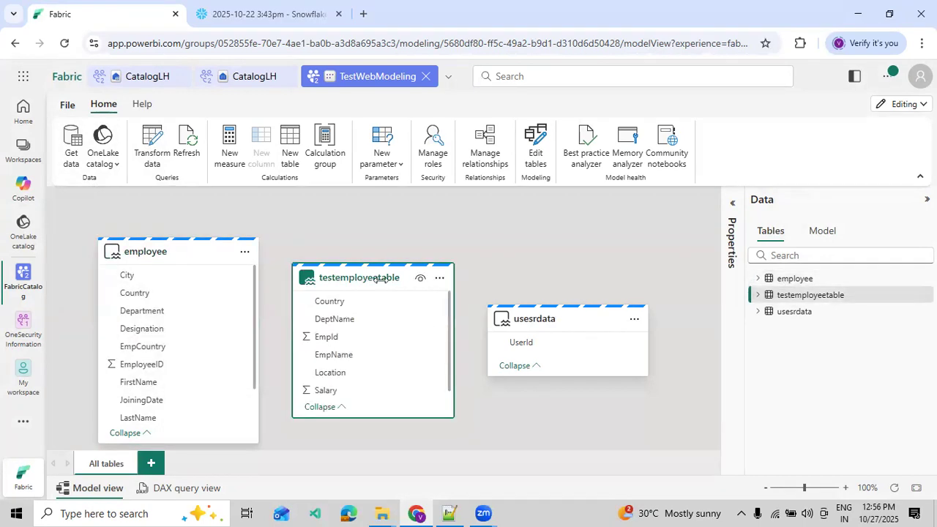
click(537, 314)
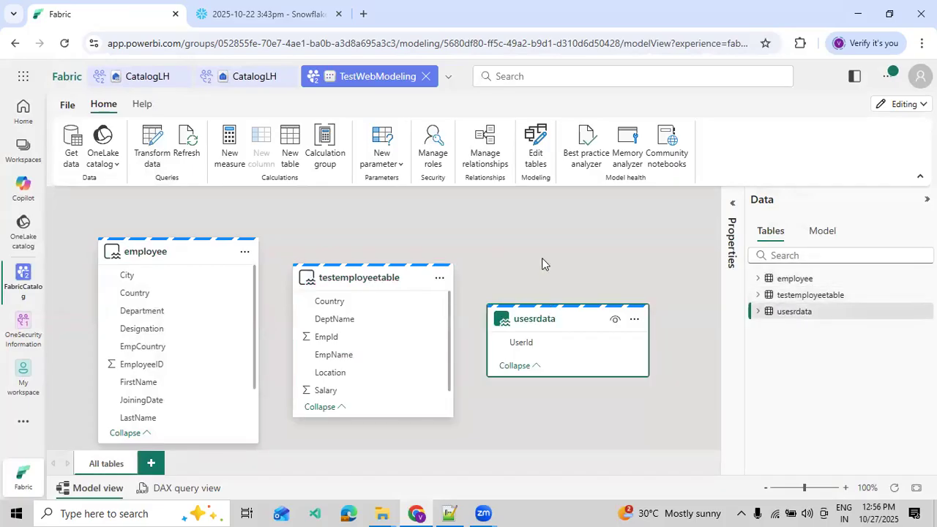
click(542, 260)
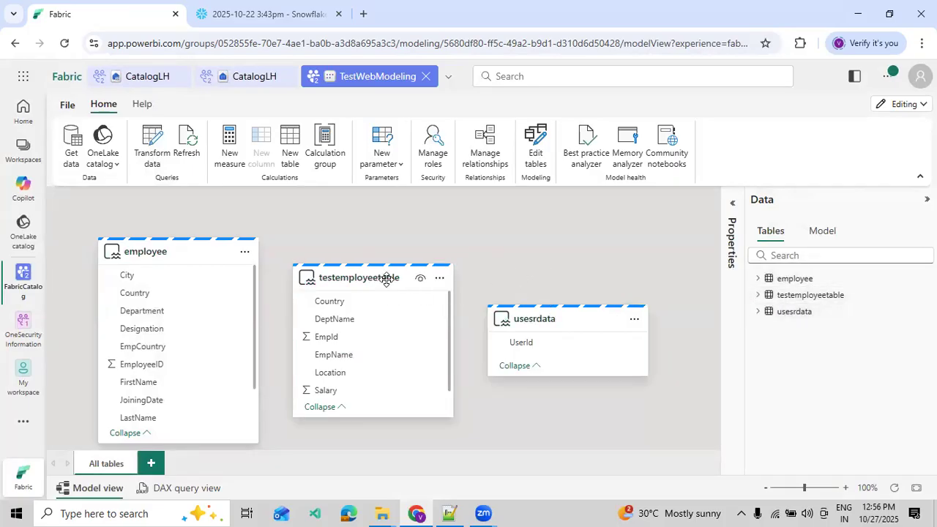
mouse_move(387, 279)
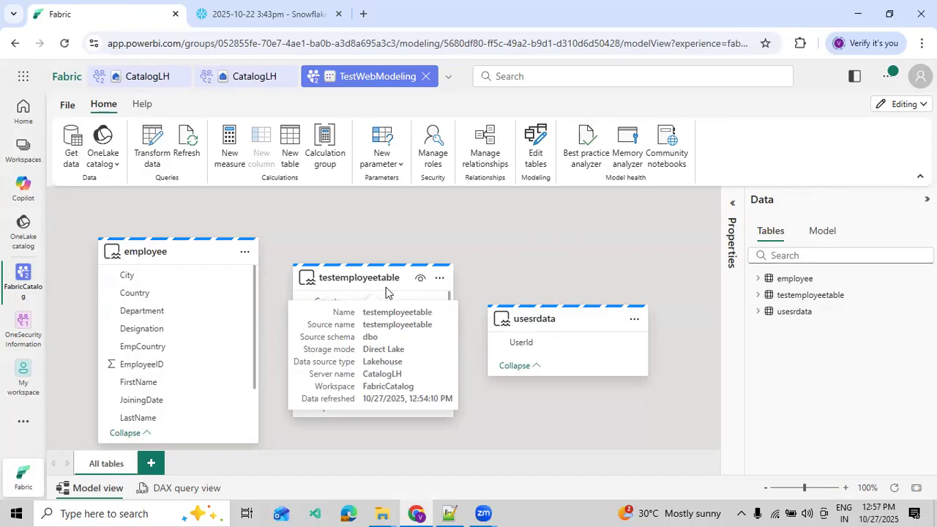
mouse_move(569, 325)
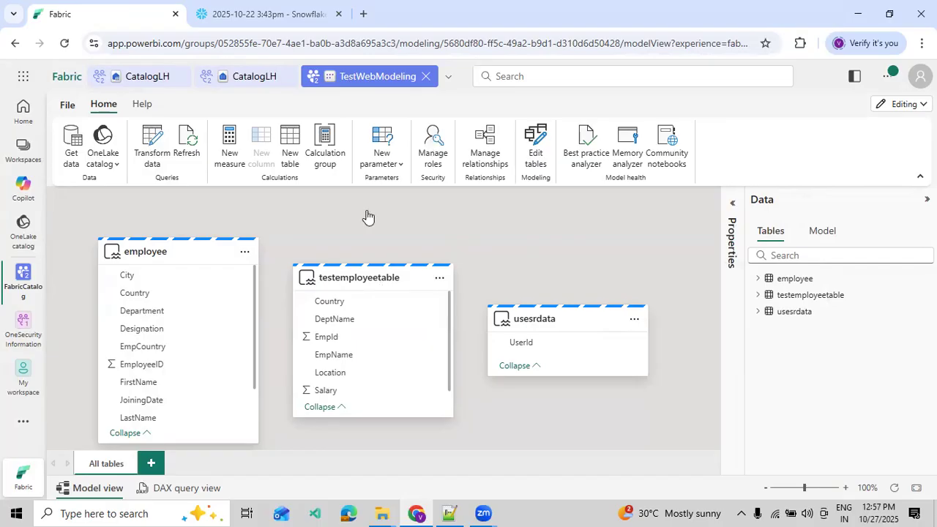
Switch to the Snowflake worksheet and run the SELECT queries on the EMPLOYEE and DEPARTMENT tables one after the other
key(ctrl+Tab)
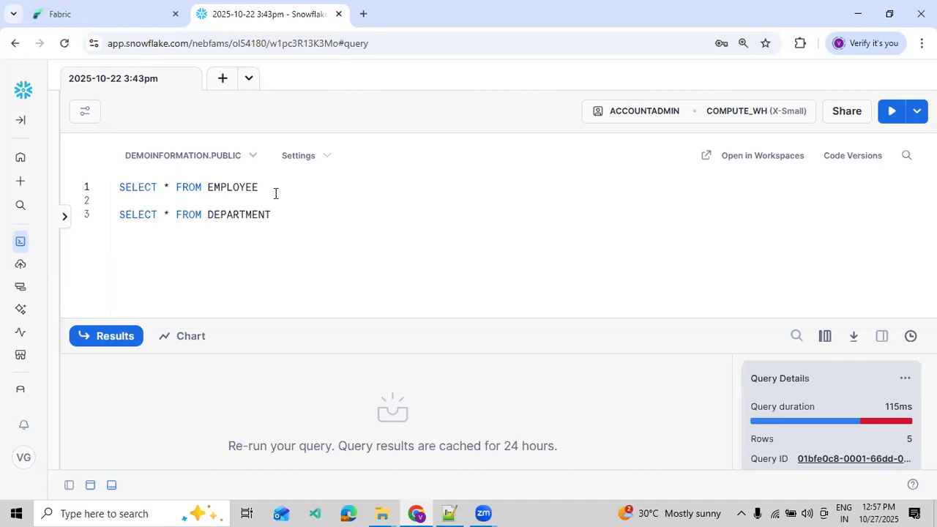
drag(264, 187, 106, 189)
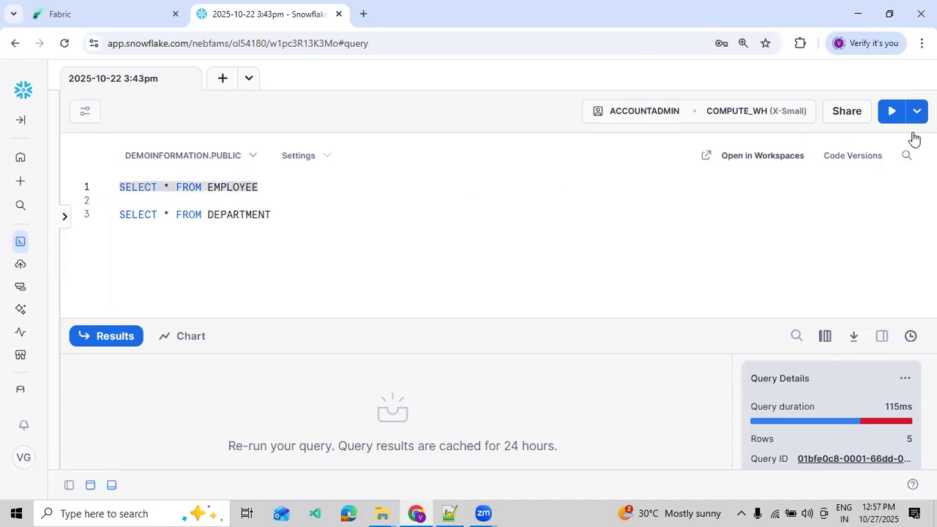
click(893, 117)
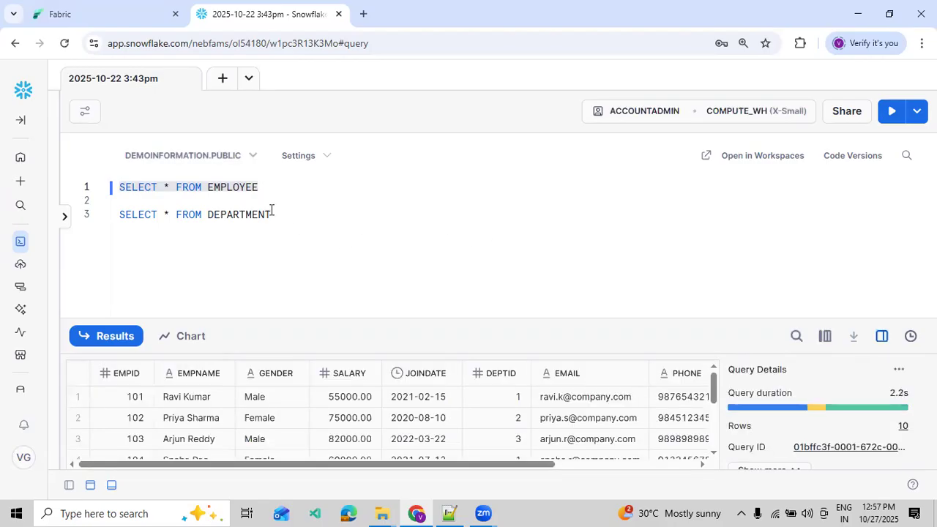
drag(275, 214, 101, 215)
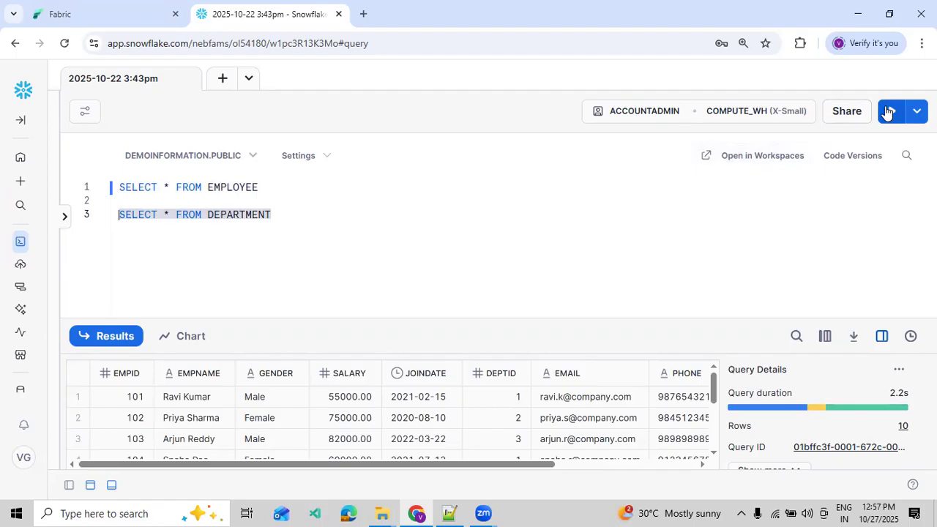
key(ctrl+Return)
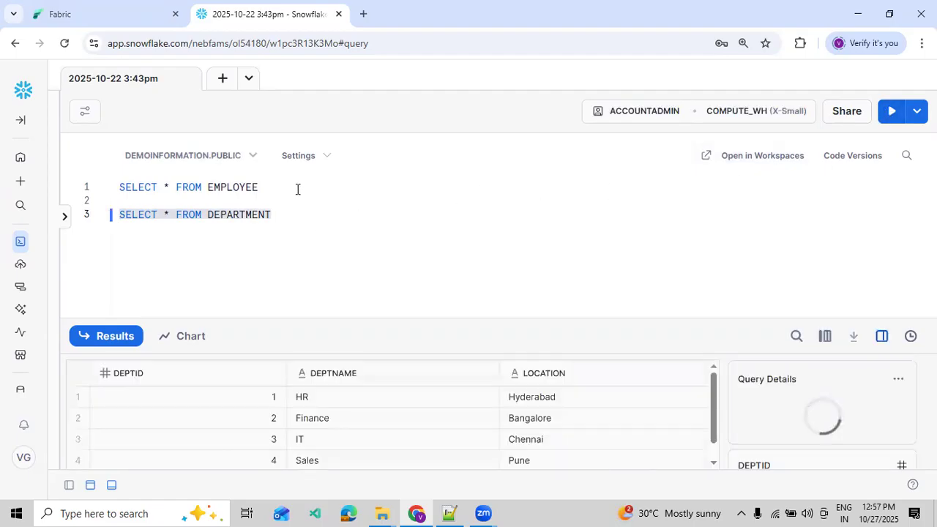
Return to the TestWebModeling semantic model and start a new data connection with Snowflake as the source
key(Up)
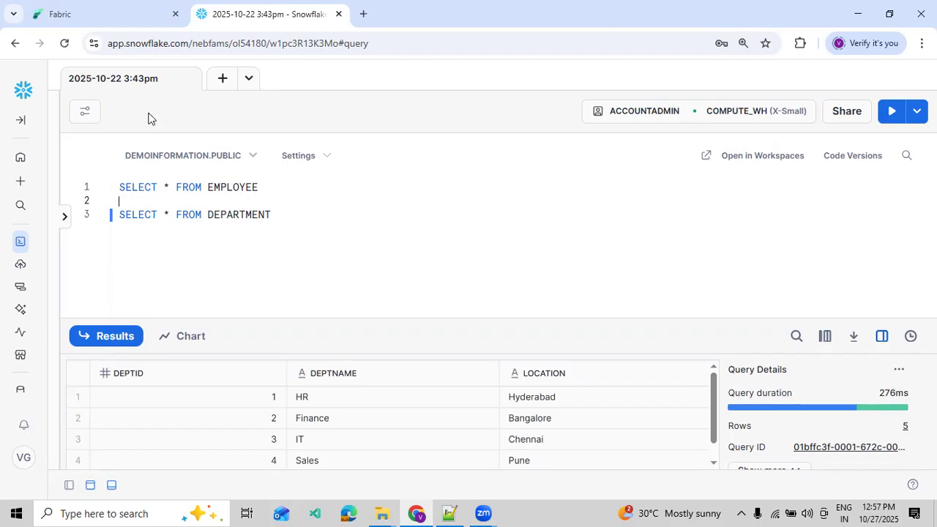
click(110, 14)
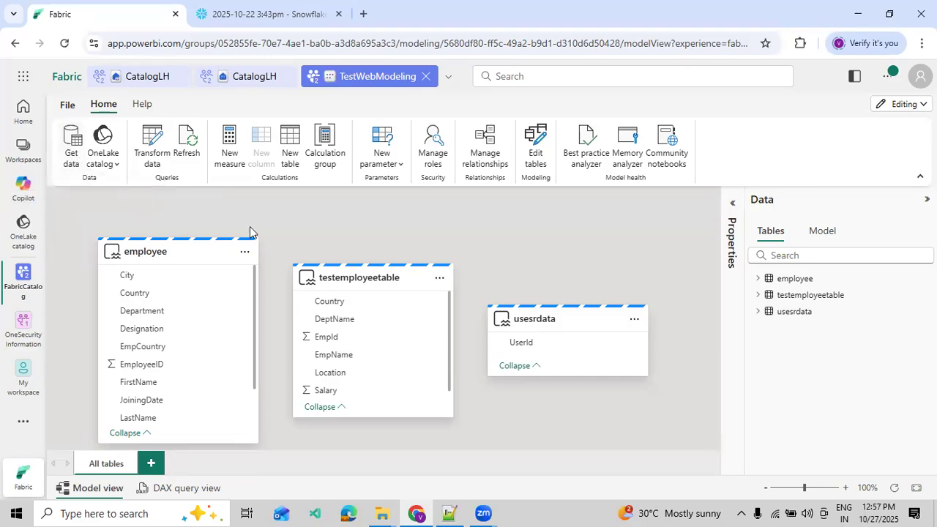
click(71, 146)
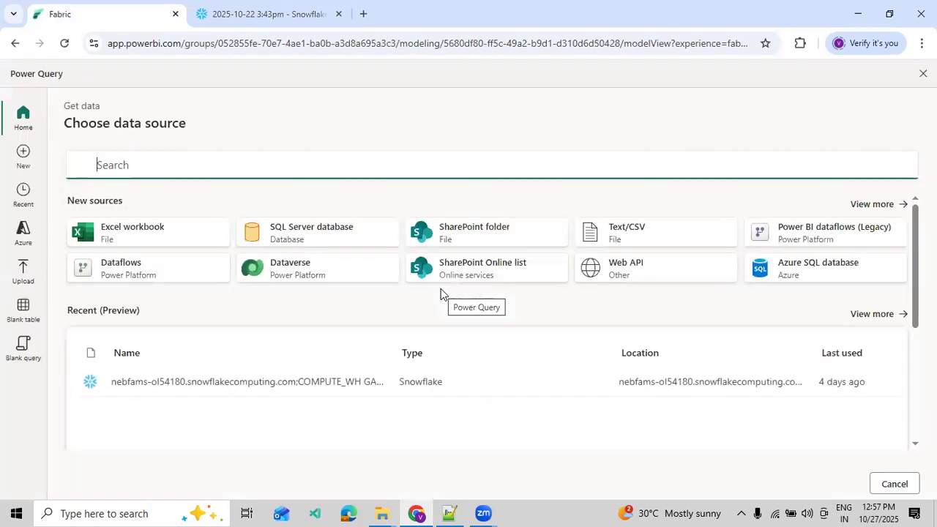
click(870, 204)
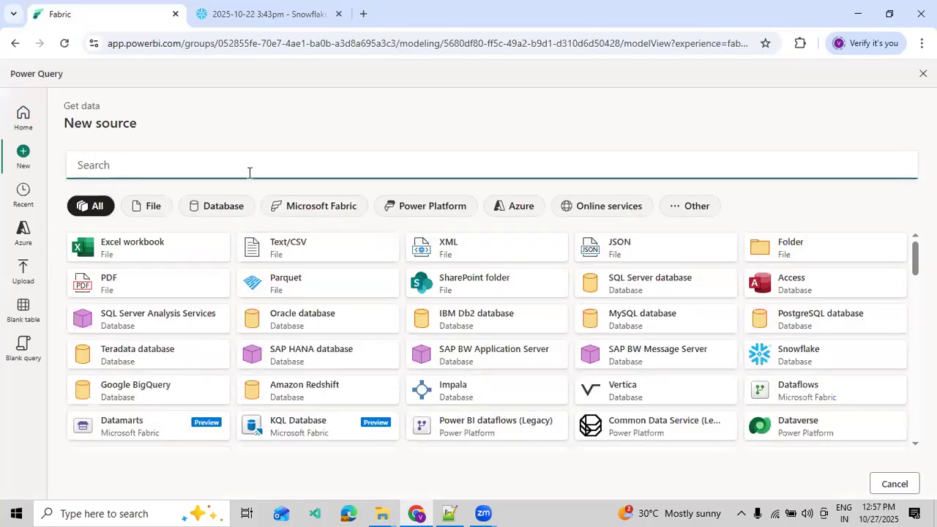
text(Snowflake)
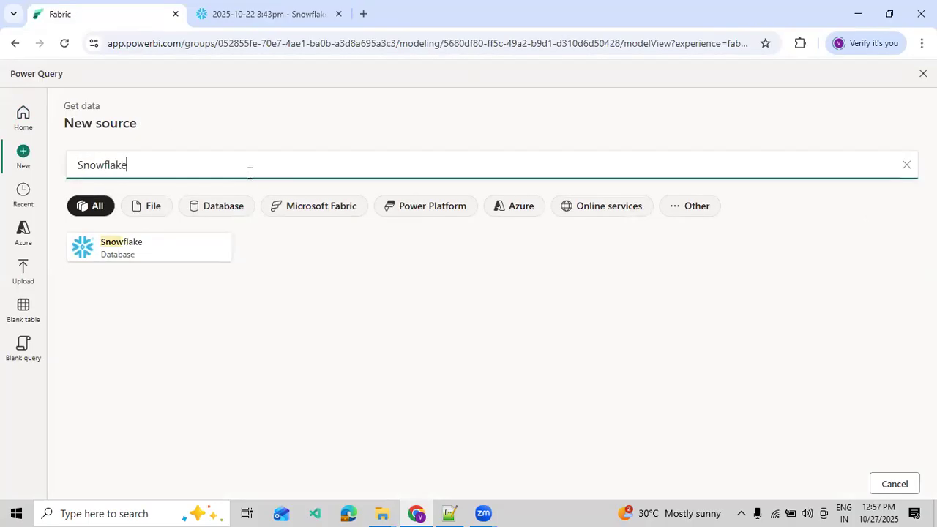
click(127, 261)
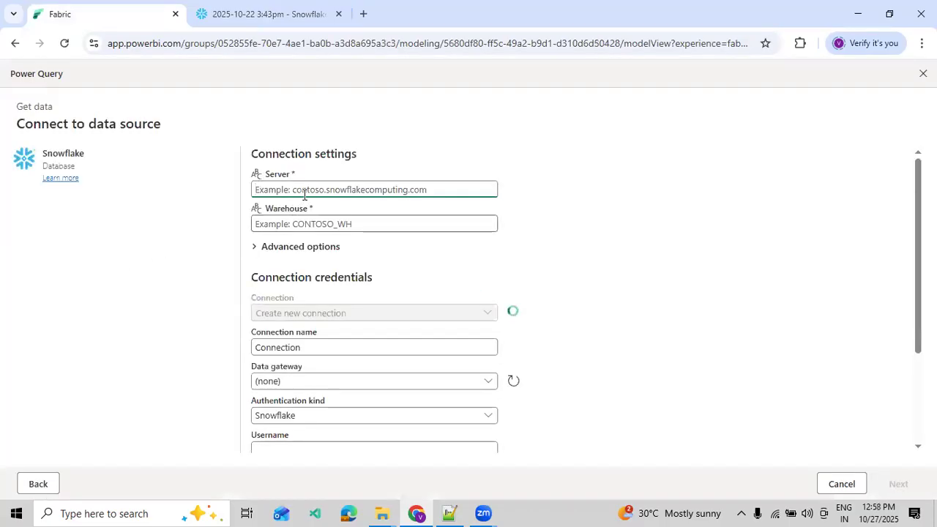
Copy the Snowflake server address from the account notes in Notepad++ and enter it as the connection's server in Fabric
click(449, 513)
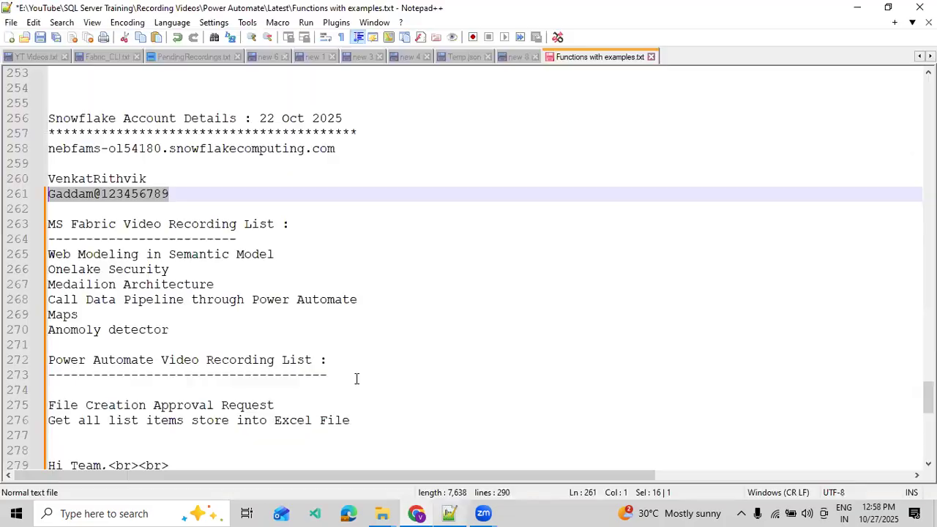
drag(351, 149, 48, 148)
key(ctrl+c)
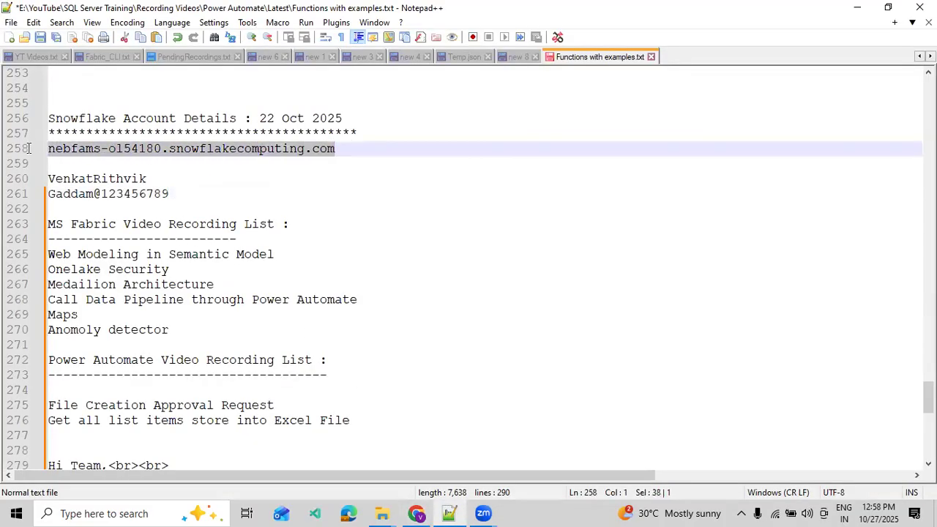
click(416, 513)
key(ctrl+v)
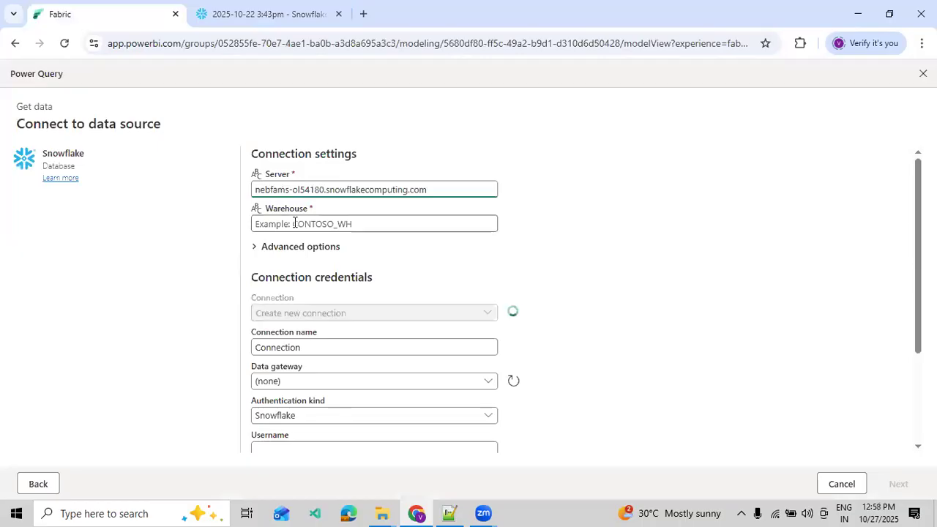
Set the warehouse to COMPUTE_WH and proceed to data selection with the existing Snowflake connection
click(295, 222)
text(C)
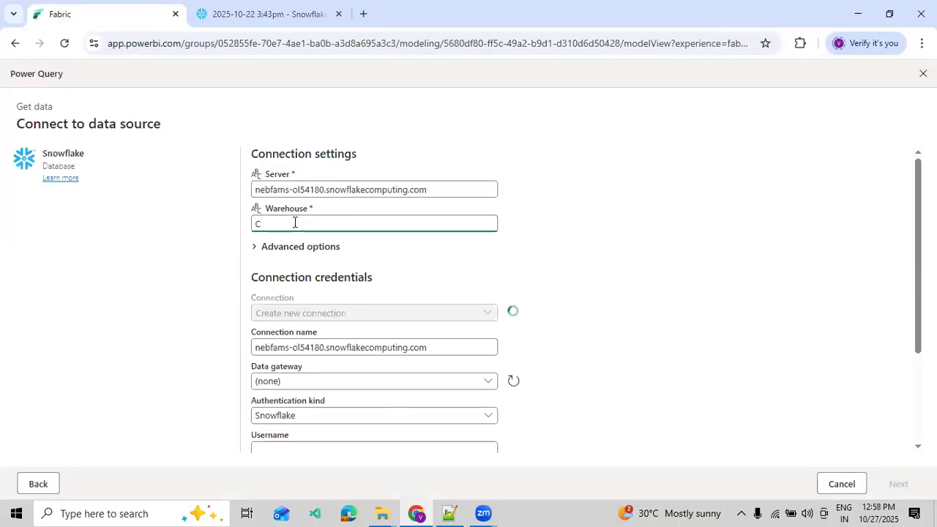
text(l)
text(OMPUTE)
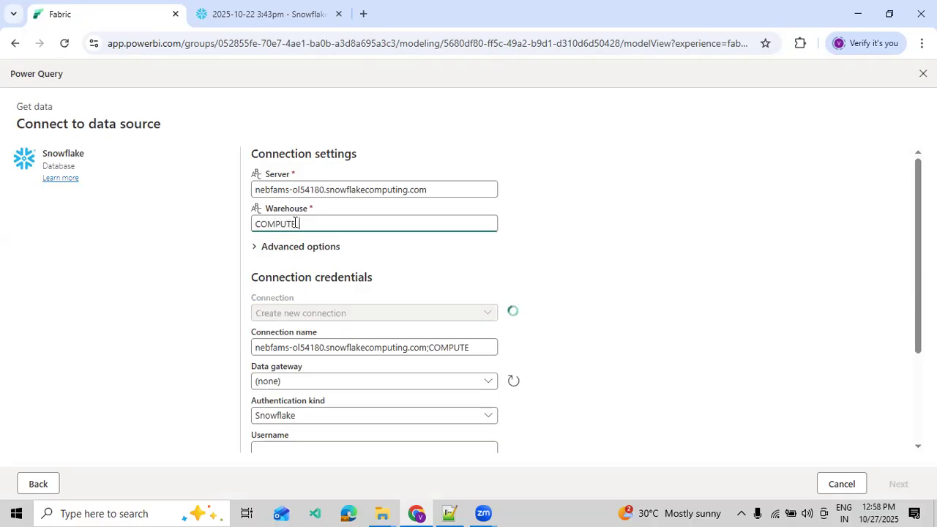
text(_WH)
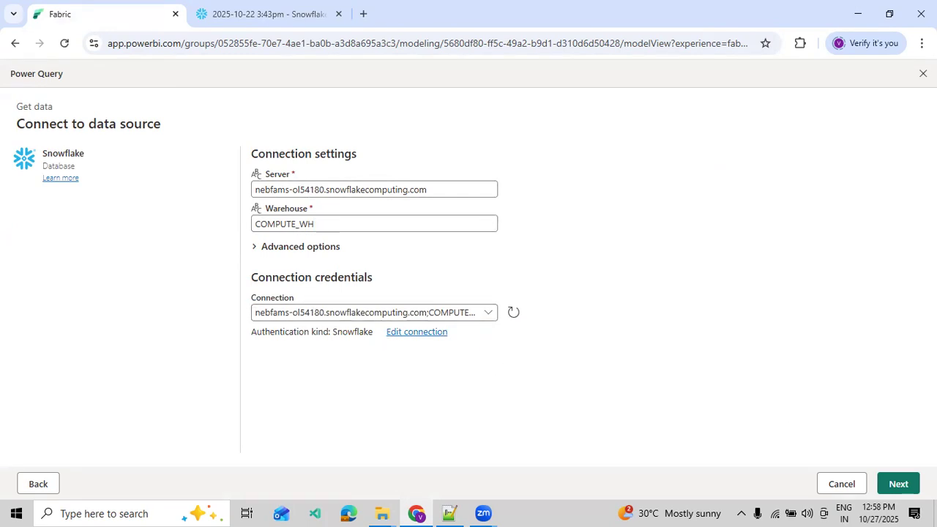
click(899, 485)
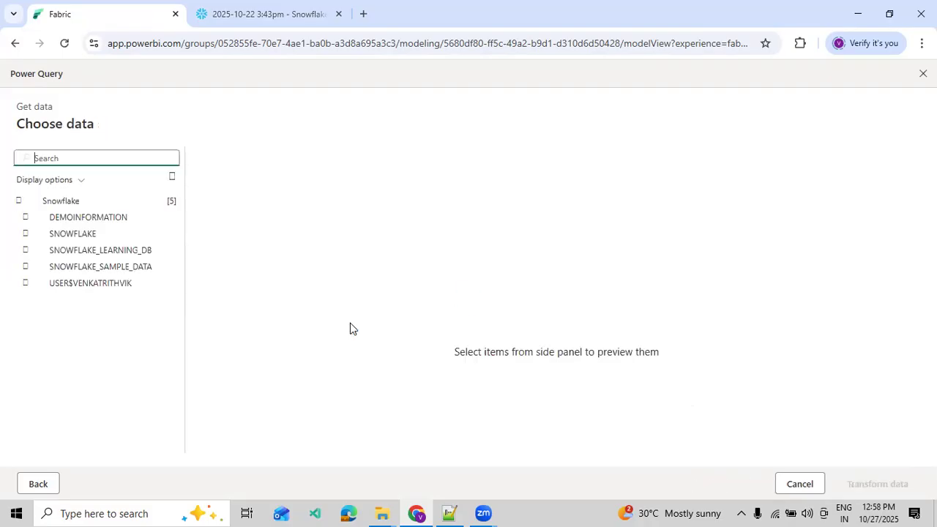
Expand the PUBLIC schema of DEMOINFORMATION and select its DEPARTMENT and EMPLOYEE tables
click(26, 218)
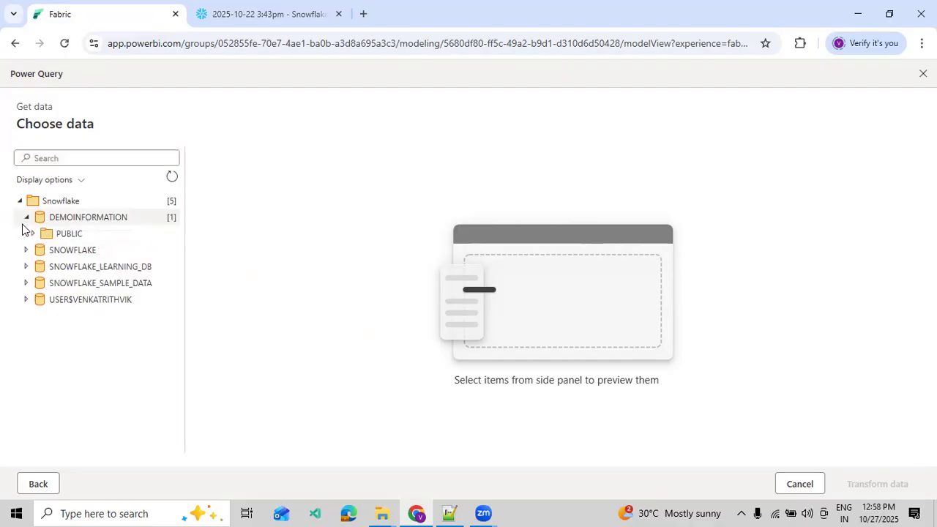
click(32, 234)
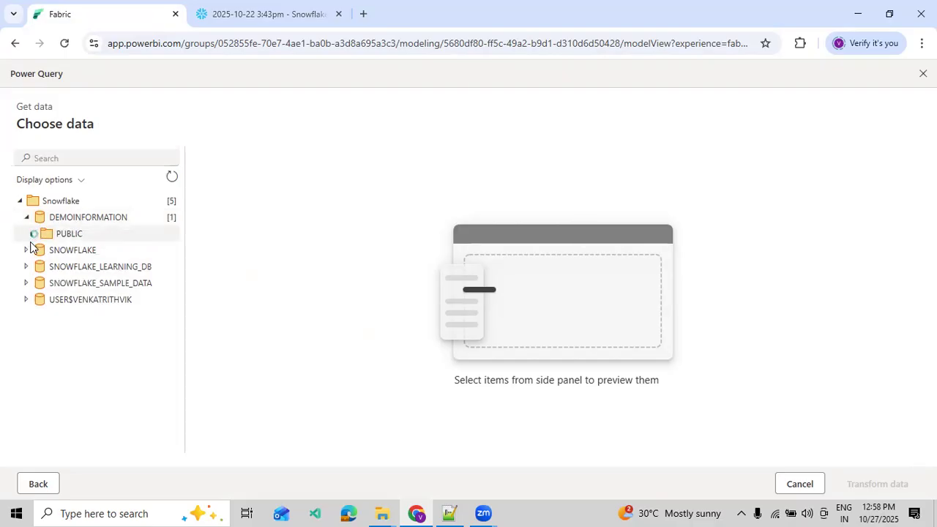
click(52, 250)
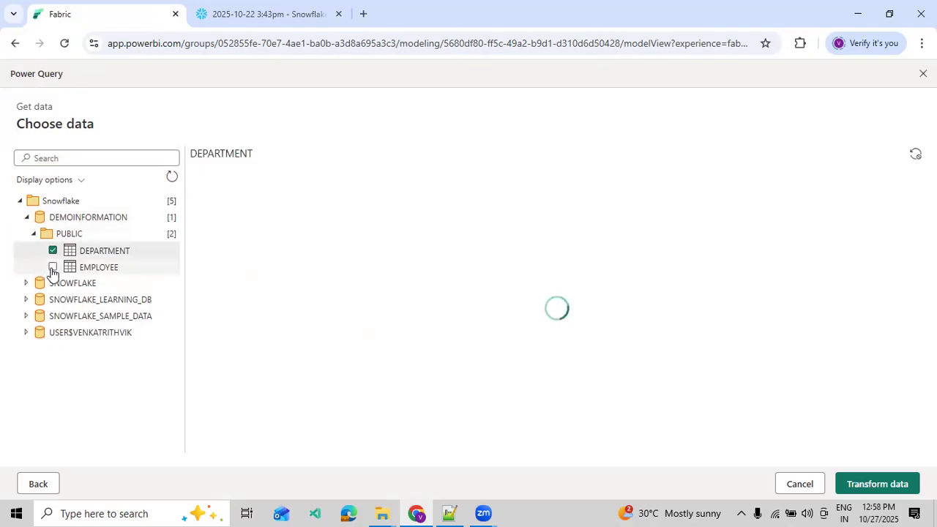
click(53, 267)
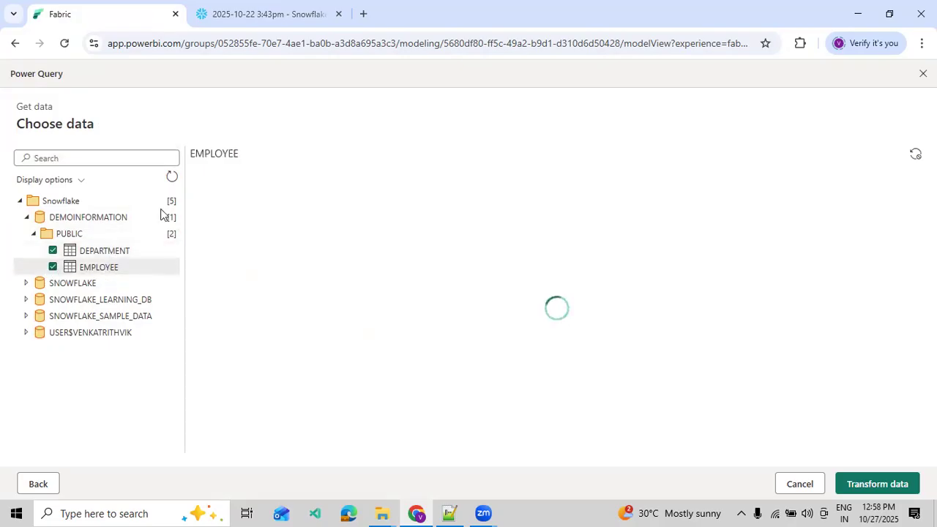
Check the EMPLOYEE and DEPARTMENT queries in the Snowflake worksheet and preview both selected tables in Power Query
click(262, 21)
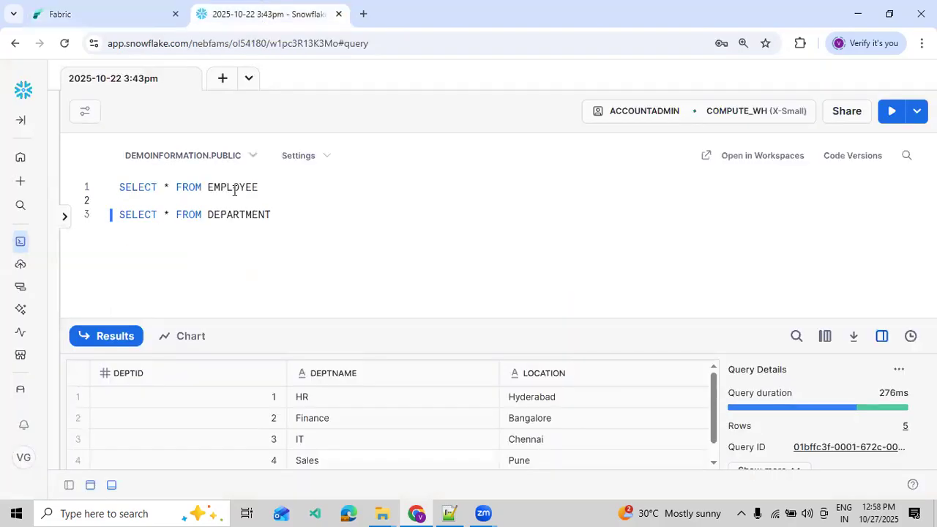
drag(266, 187, 147, 188)
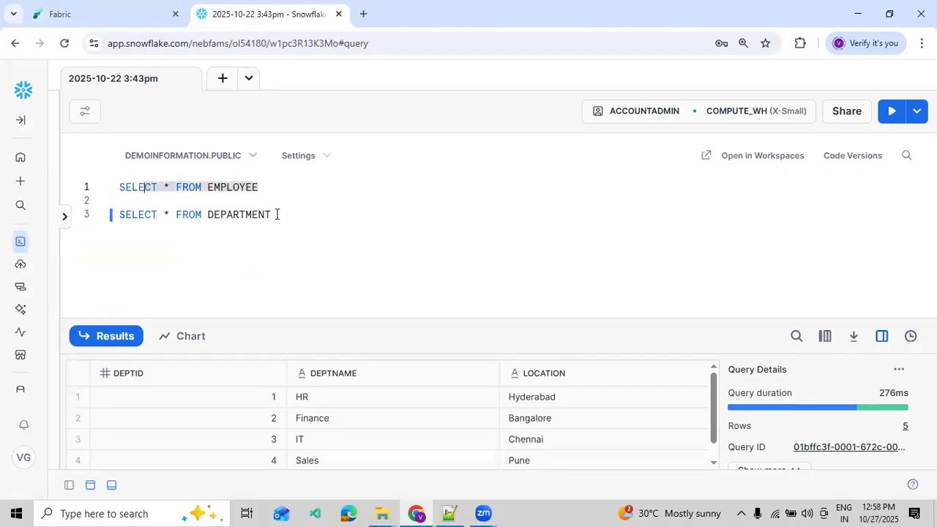
drag(278, 215, 151, 214)
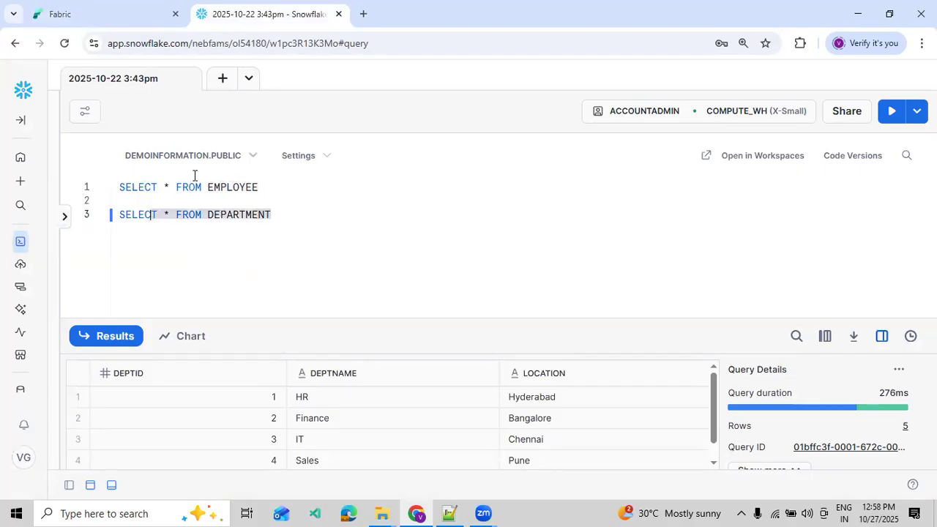
click(132, 14)
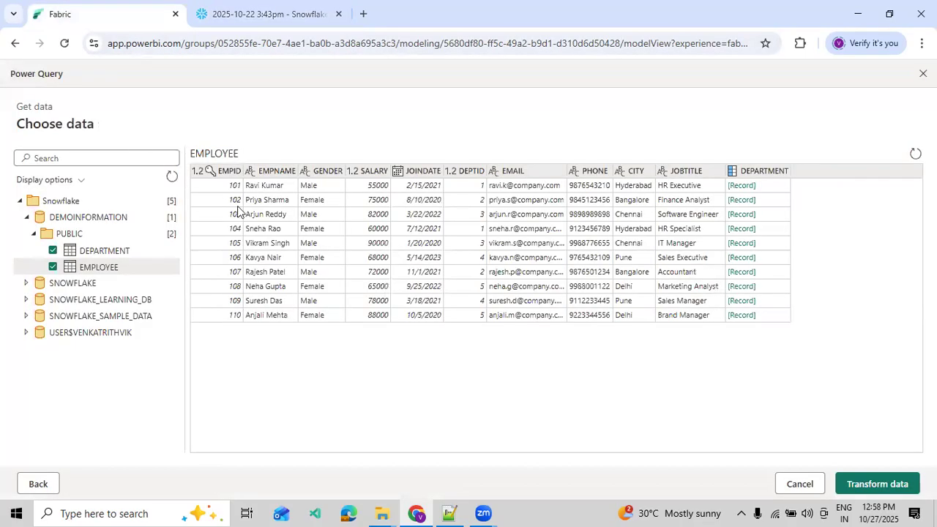
click(93, 251)
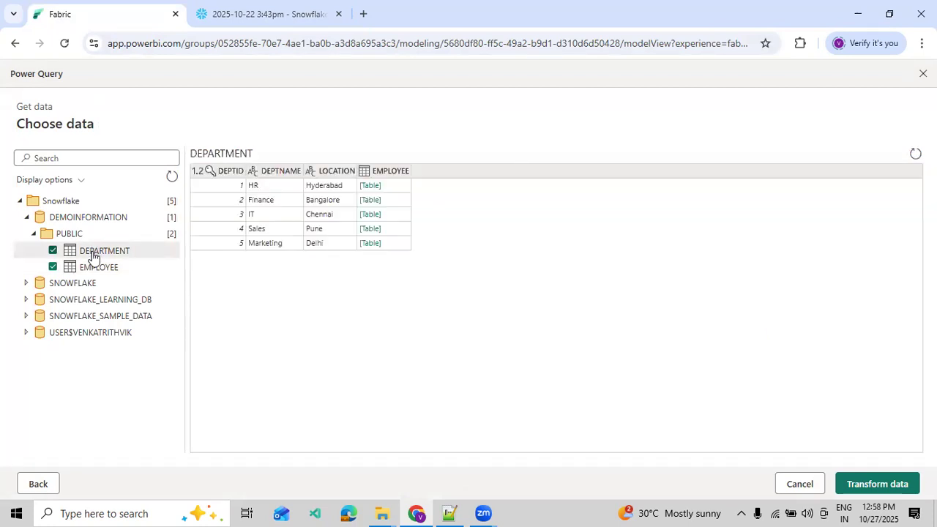
click(92, 265)
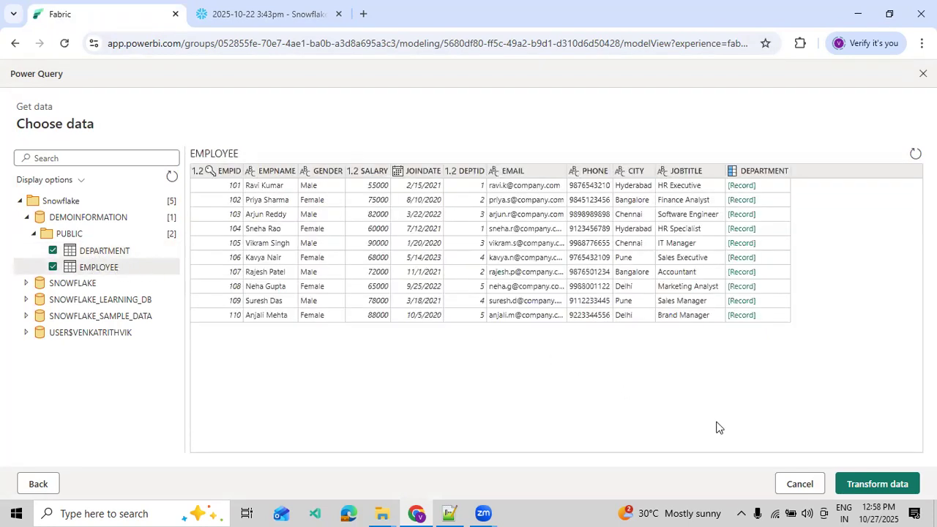
Open the selected tables for transformation, try to save them to the semantic model, and return to query editing
click(857, 484)
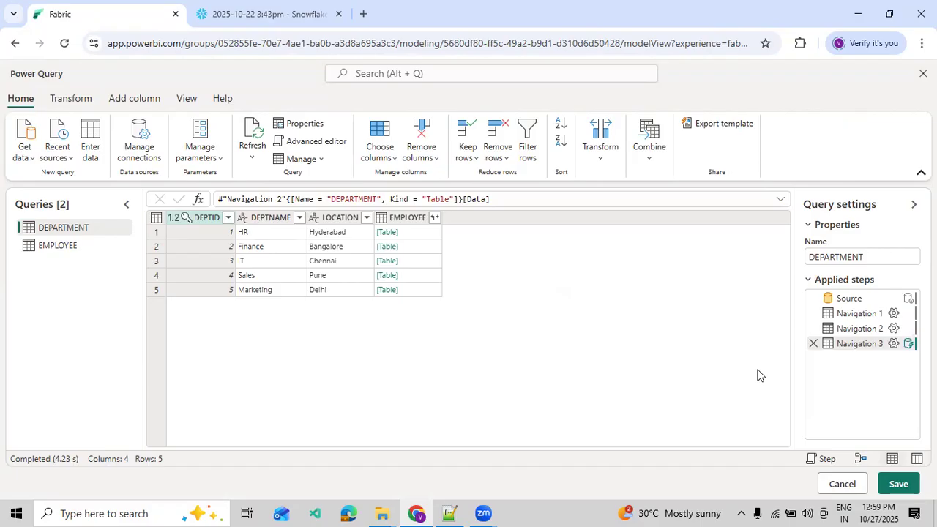
click(889, 491)
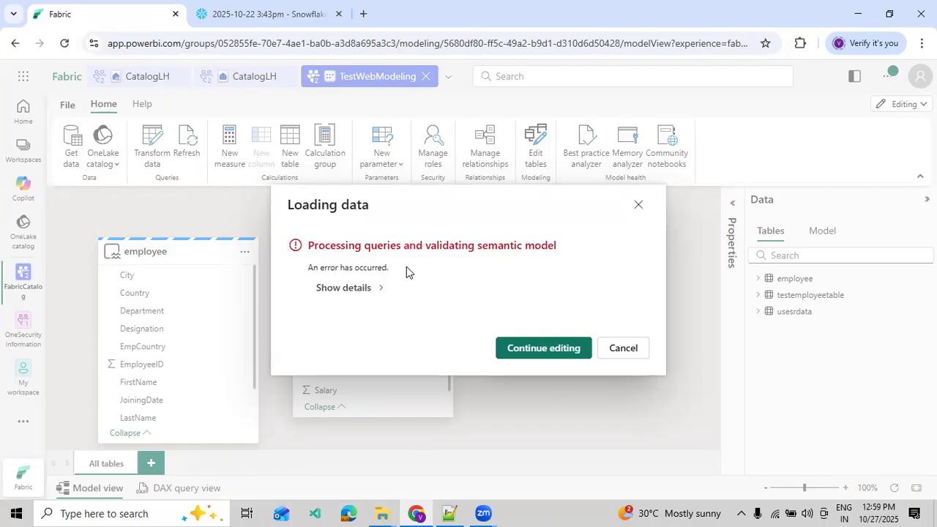
click(512, 358)
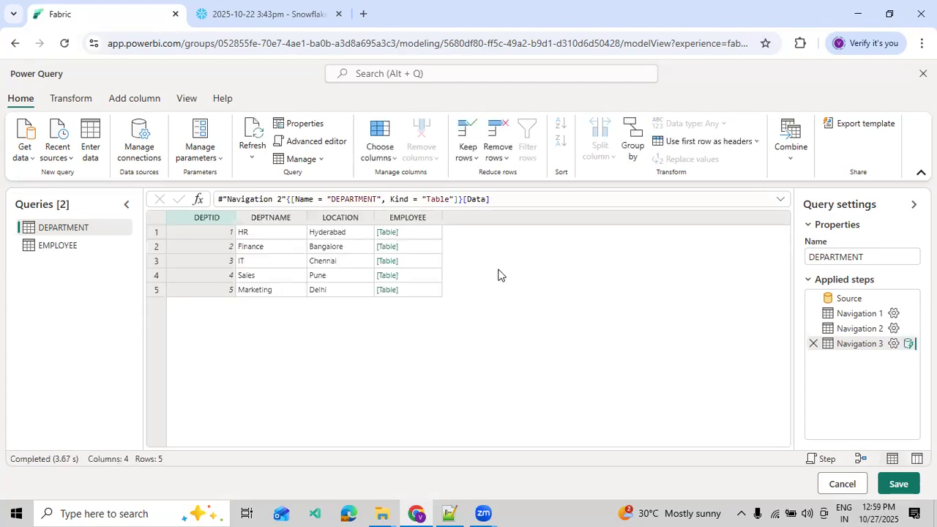
Remove the nested EMPLOYEE column from the DEPARTMENT query
click(407, 219)
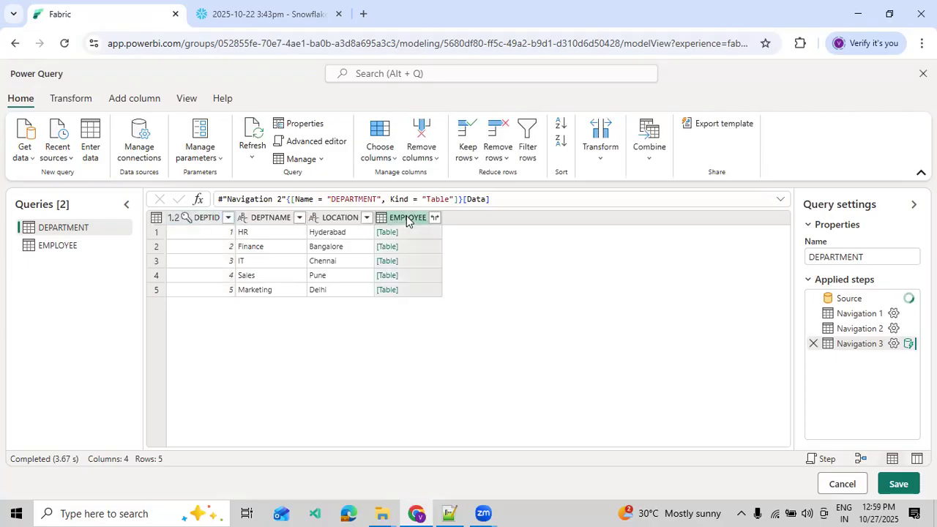
right_click(420, 223)
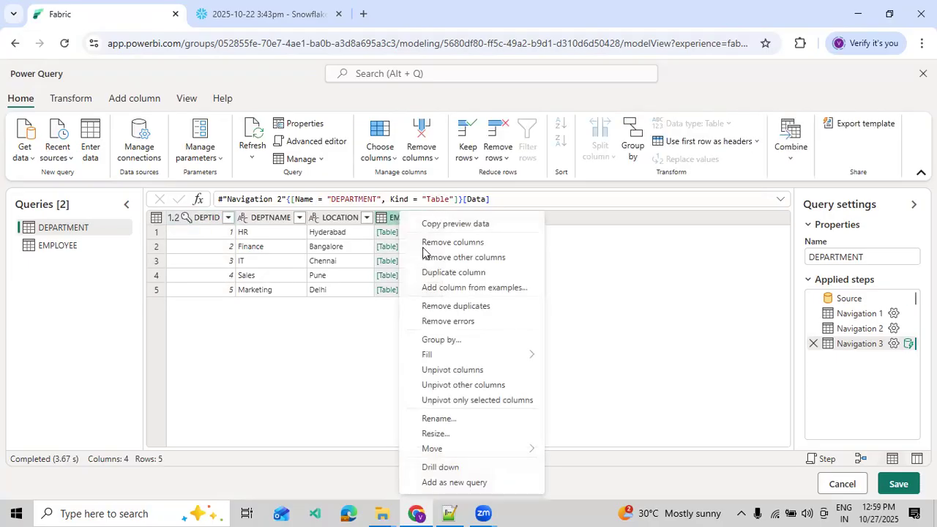
click(433, 244)
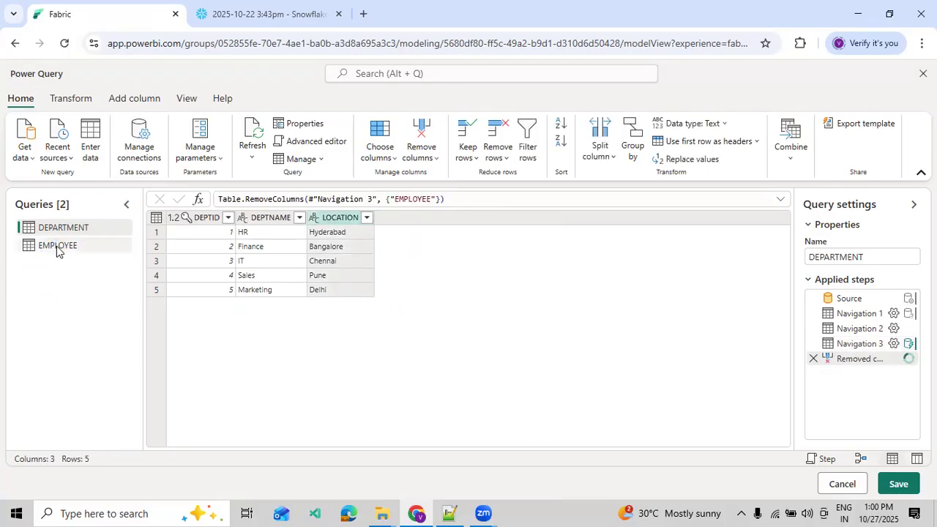
Remove the nested DEPARTMENT column from the EMPLOYEE query
click(56, 246)
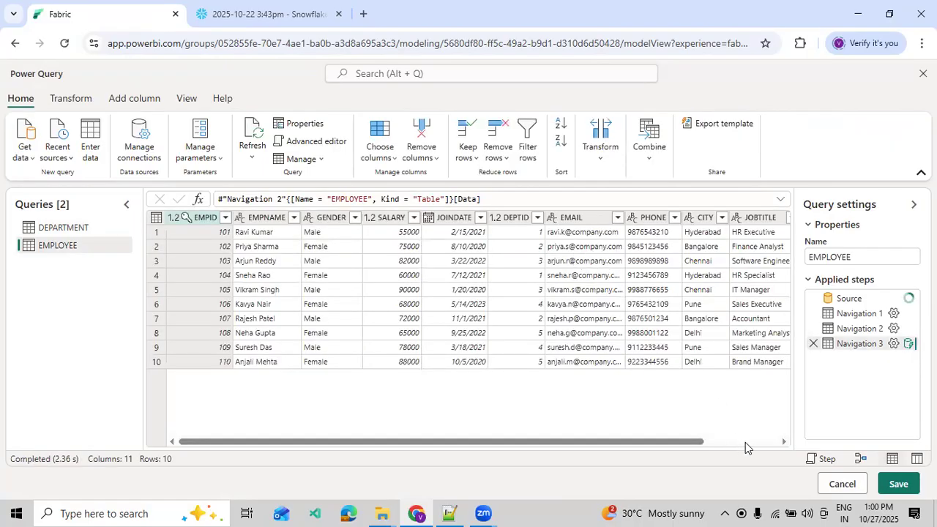
scroll(747, 446, right, 2)
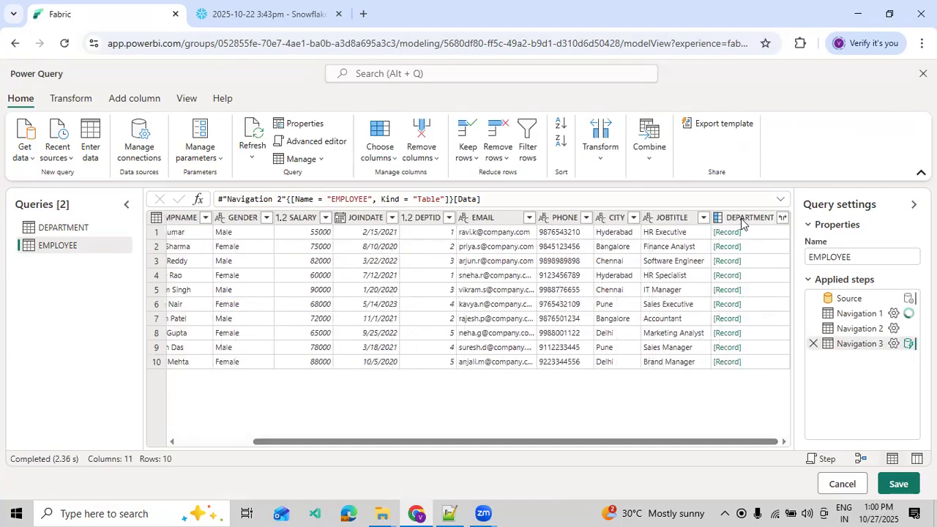
right_click(741, 223)
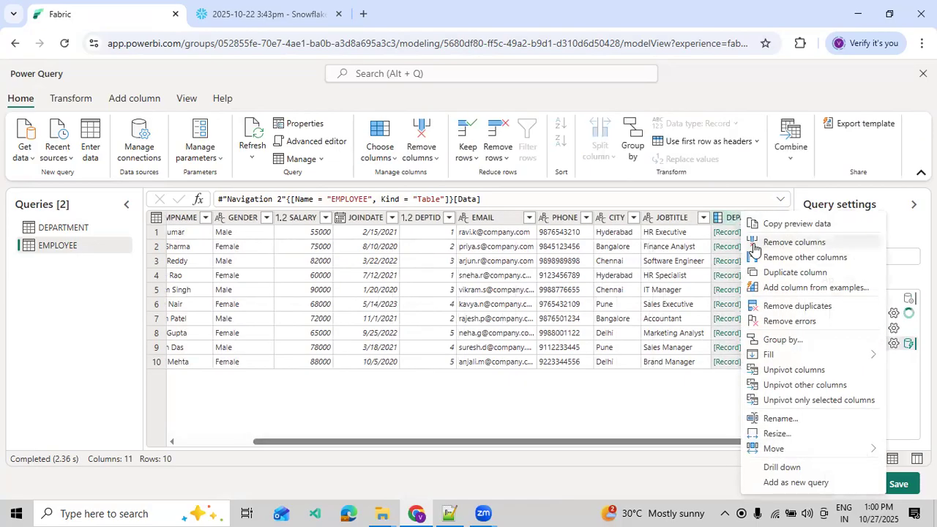
click(645, 374)
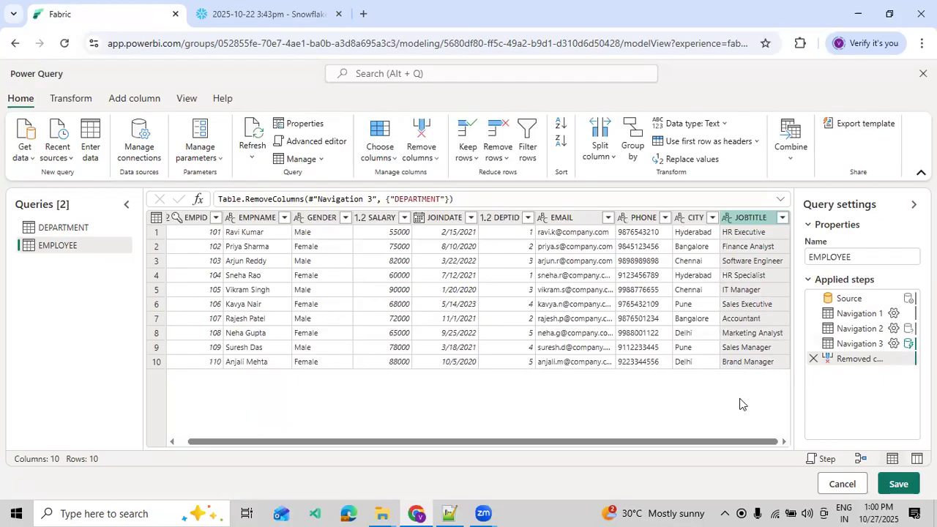
Try to save the edited queries to the semantic model and expand the details of the data load
click(900, 484)
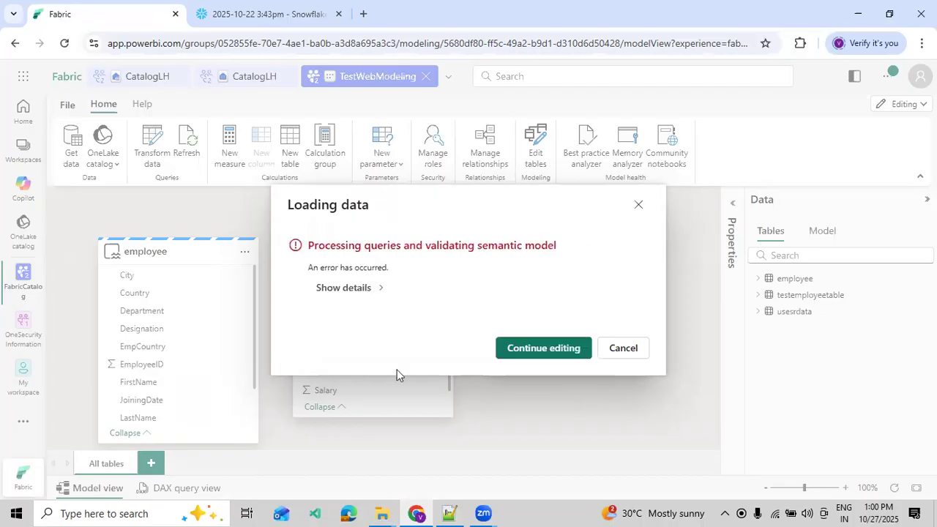
click(378, 290)
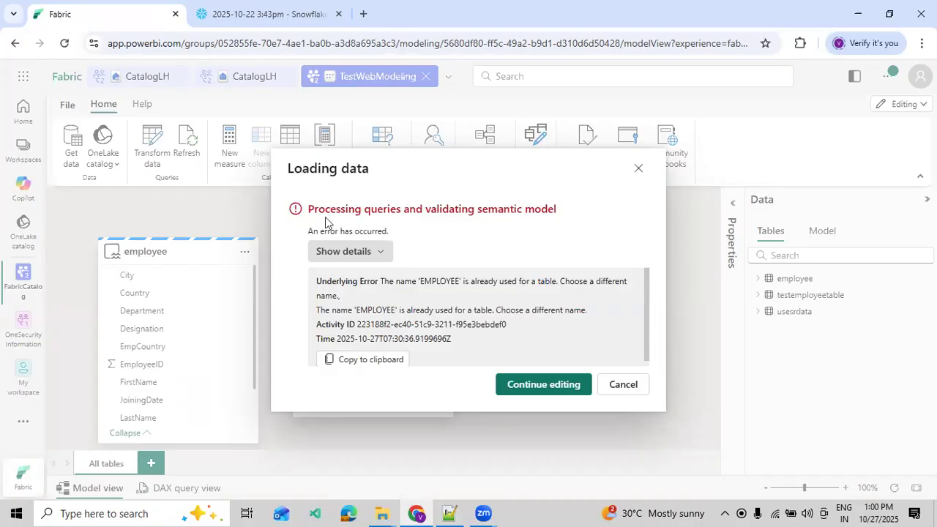
Cancel the data load and delete the existing employee table from the semantic model
click(611, 385)
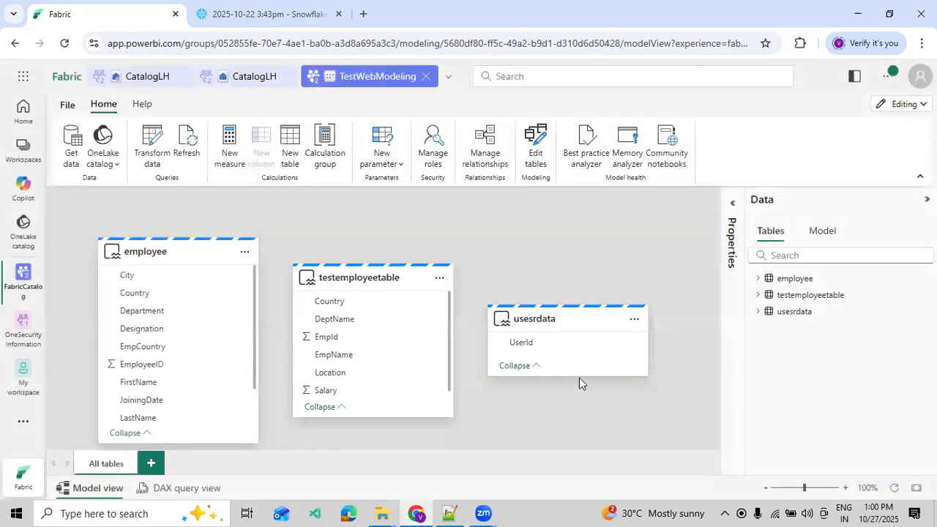
click(245, 253)
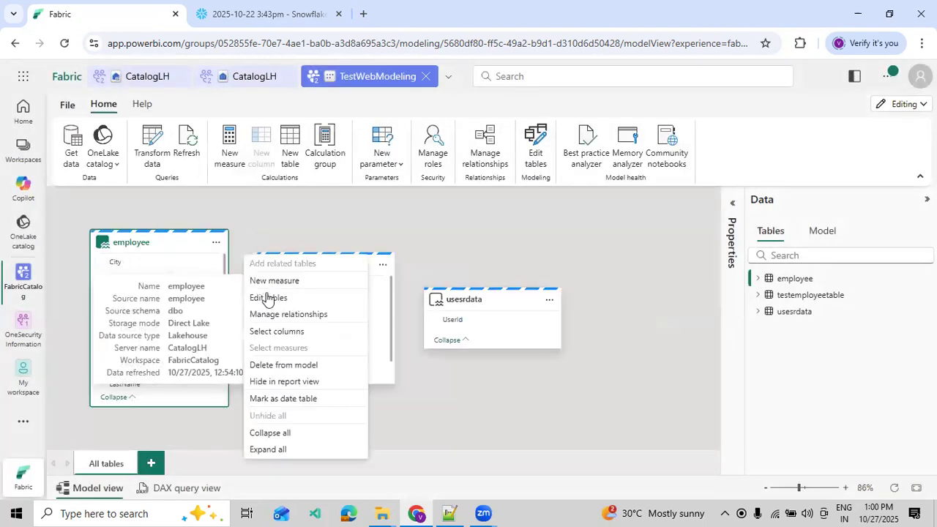
click(292, 364)
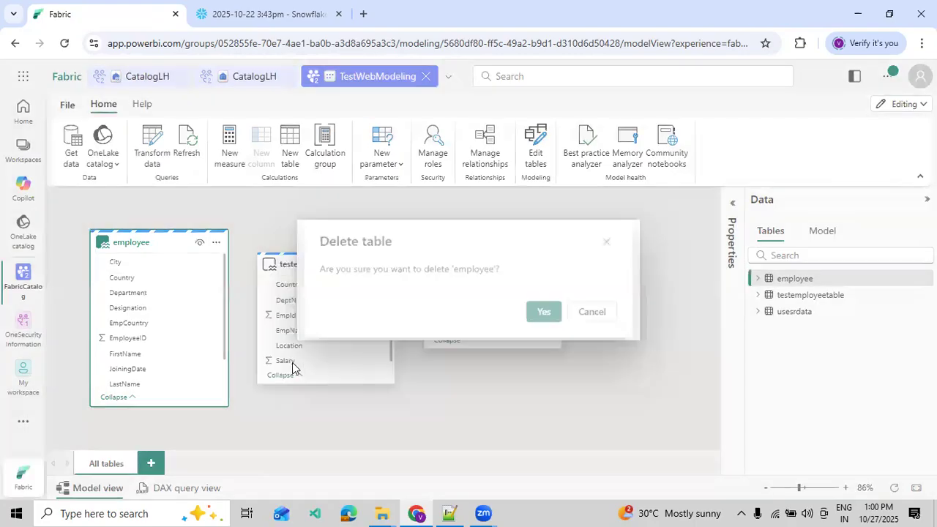
click(528, 326)
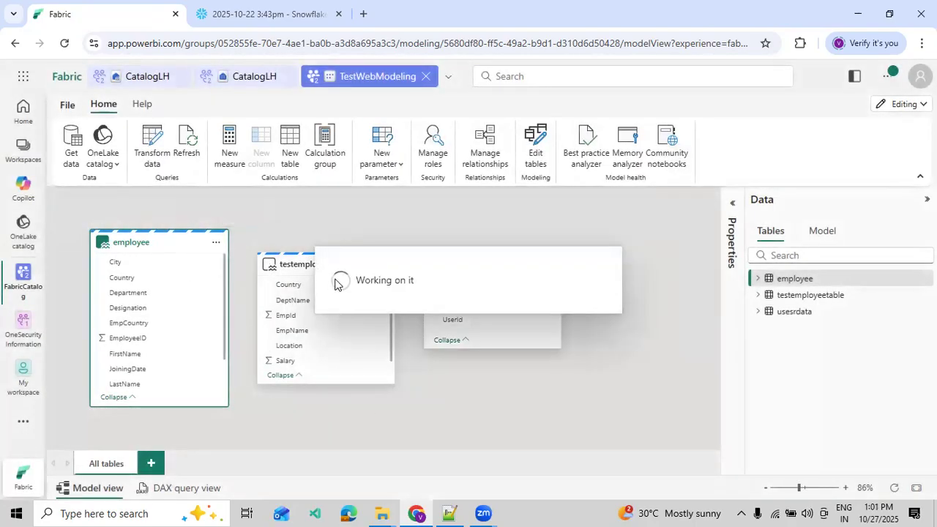
Start a new data import and reconnect to the recently used Snowflake source
click(72, 147)
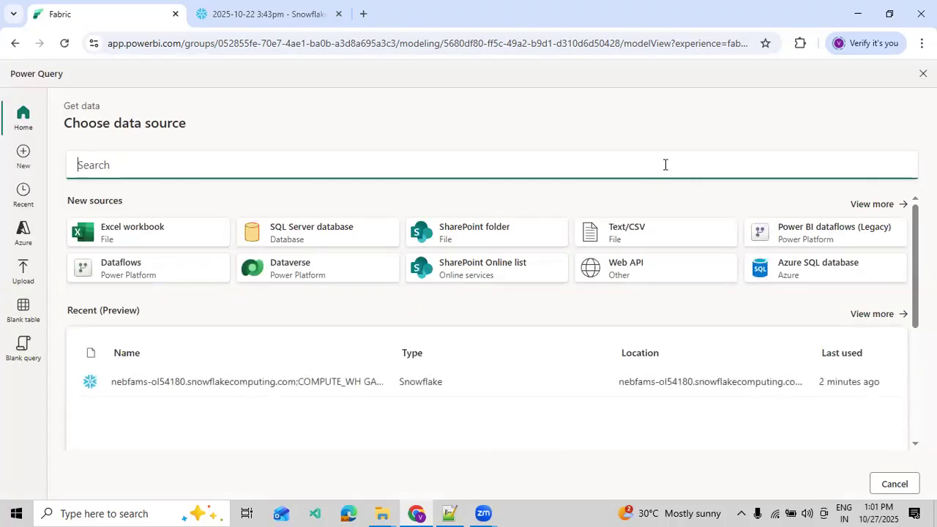
text(sNOW)
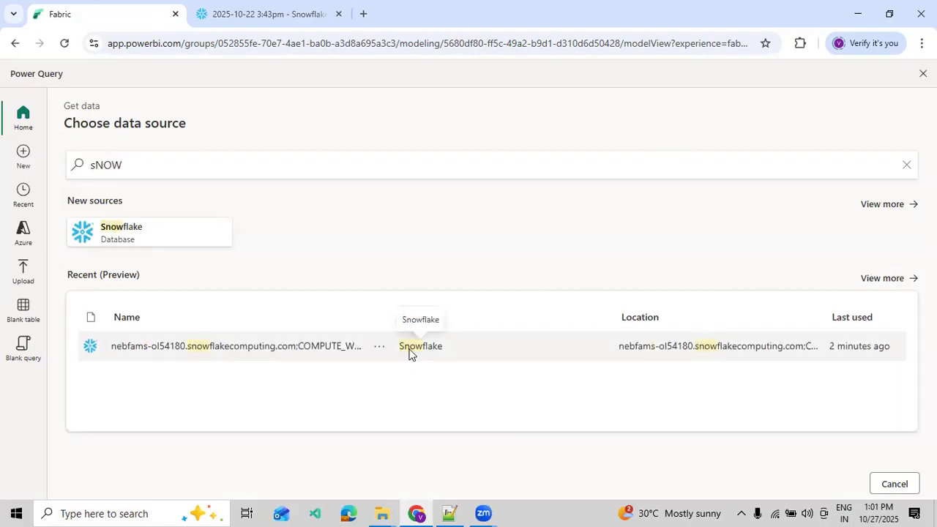
click(202, 340)
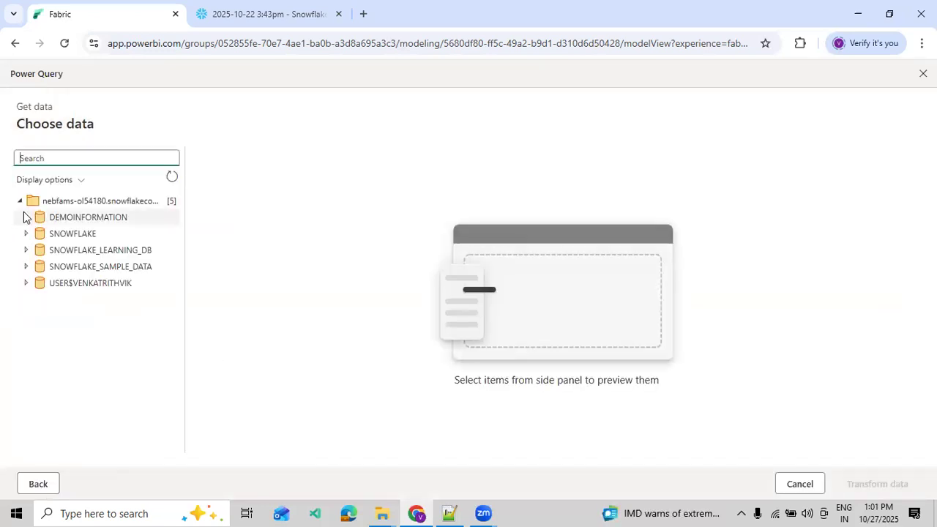
Select the DEPARTMENT and EMPLOYEE tables from DEMOINFORMATION's PUBLIC schema, open them for transformation and load them into the semantic model
click(25, 217)
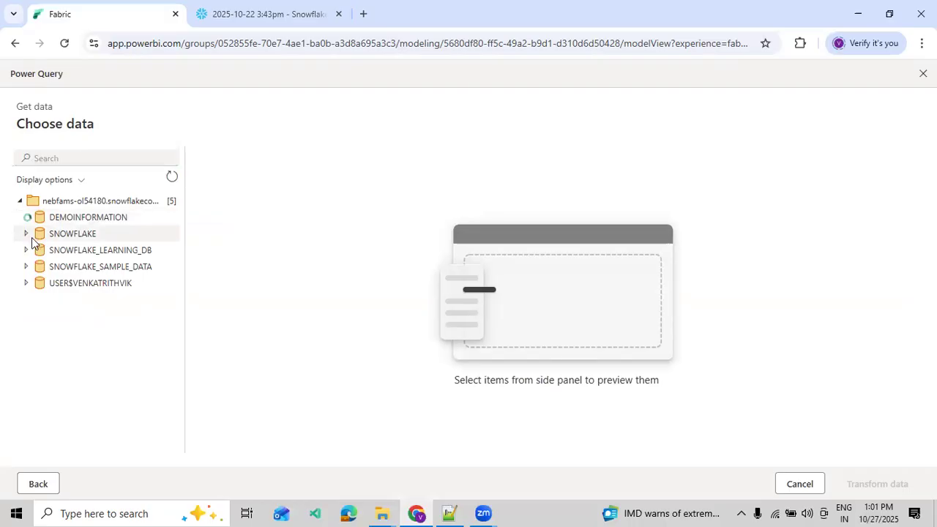
click(34, 234)
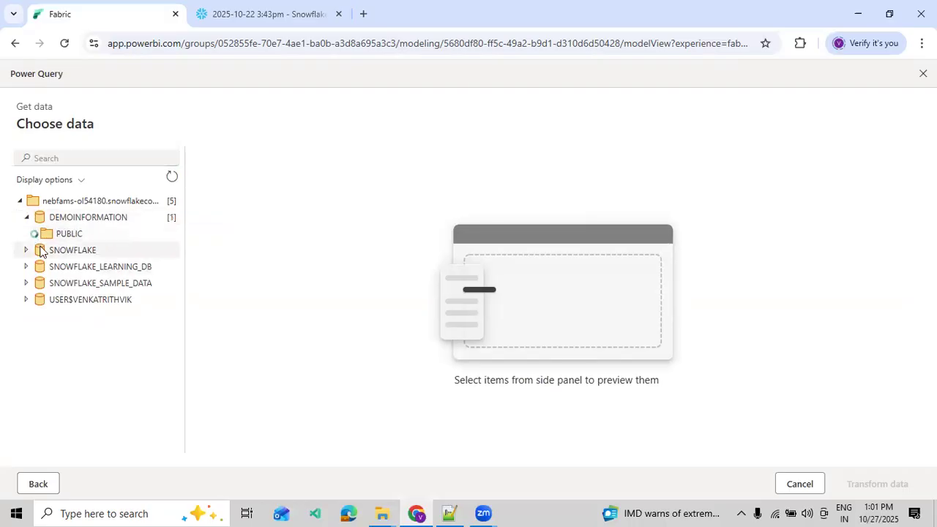
click(53, 251)
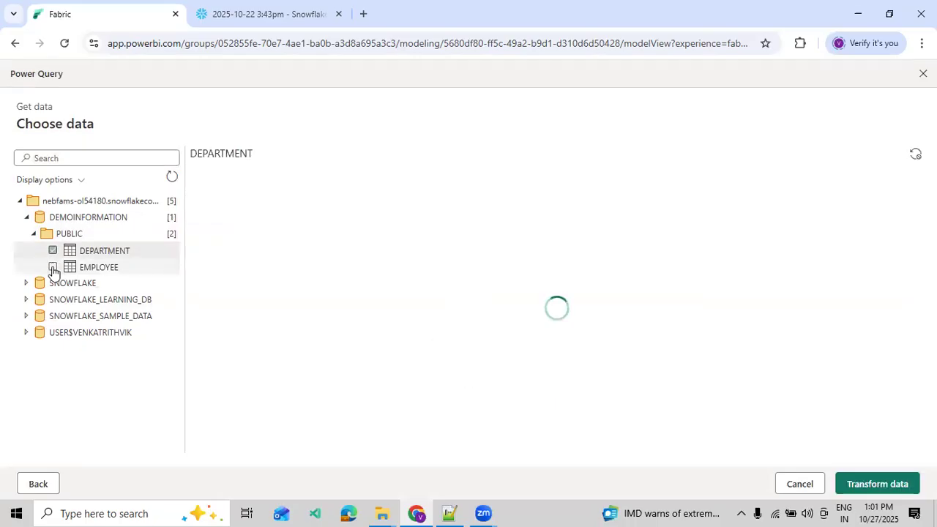
click(53, 267)
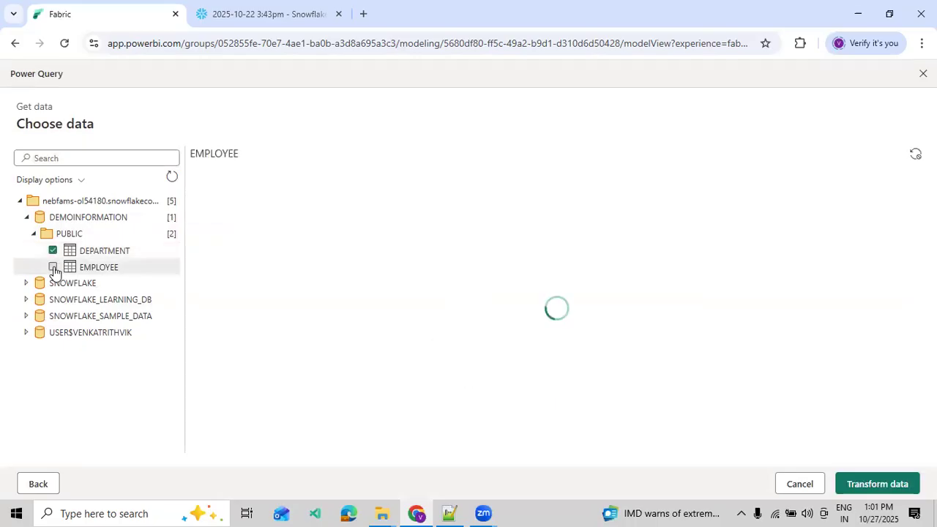
click(859, 484)
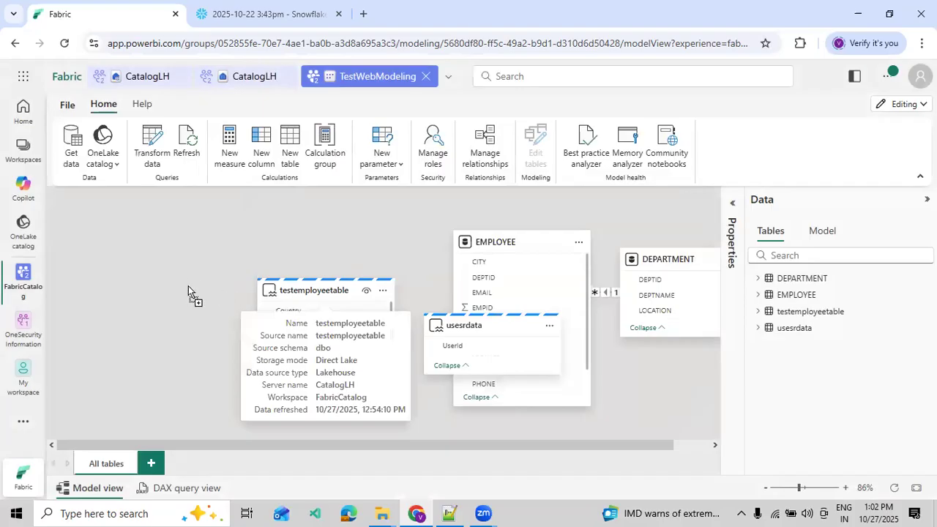
Move the testemployeetable and usesrdata tables clear of the EMPLOYEE table in the model diagram
drag(188, 285, 189, 285)
drag(463, 329, 316, 316)
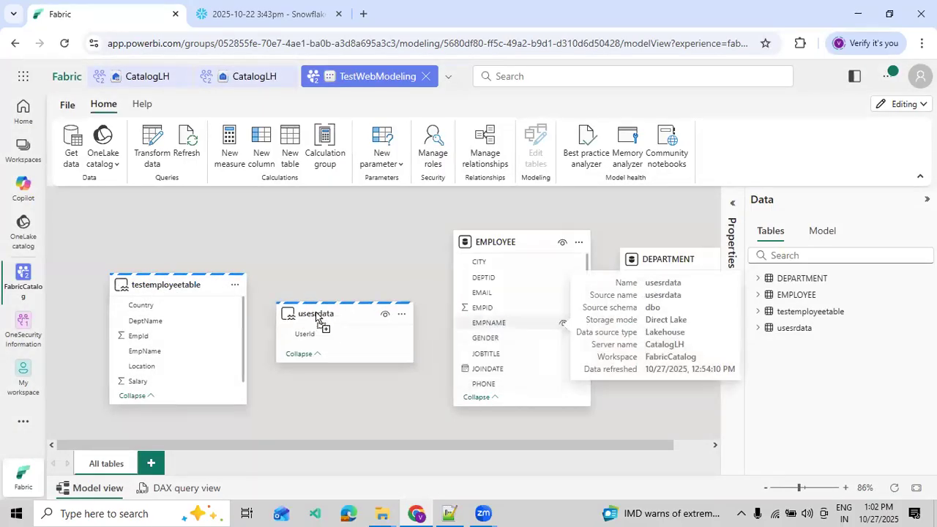
drag(692, 366, 671, 374)
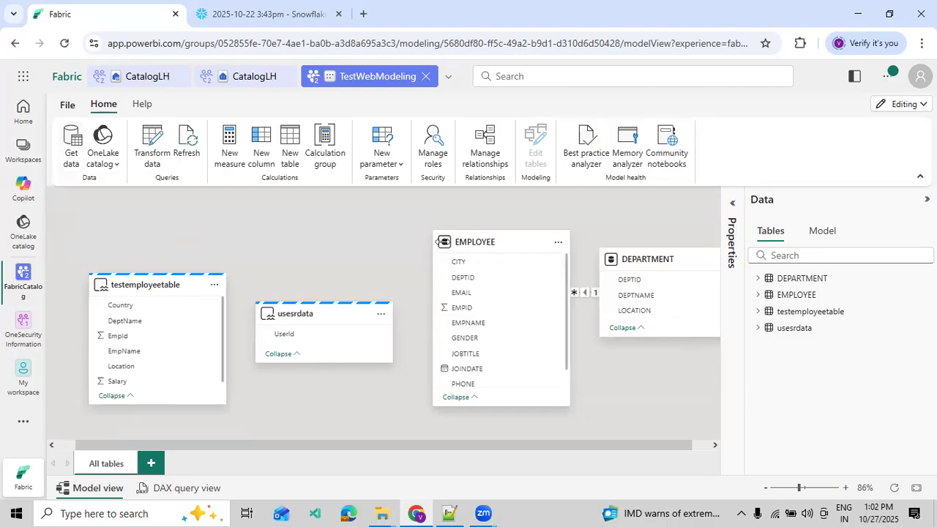
Reopen the imported queries for transformation, add an index column starting from 0 to DEPARTMENT and save to the semantic model
click(176, 284)
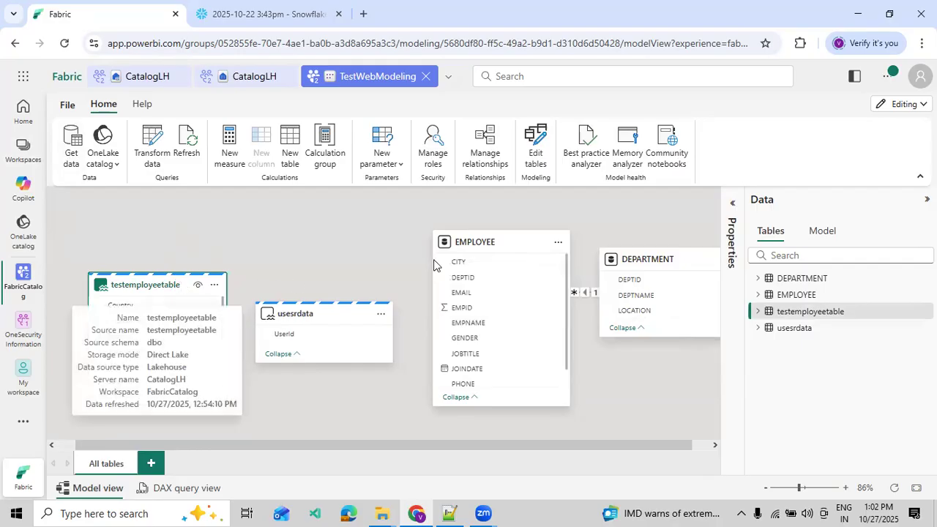
click(462, 241)
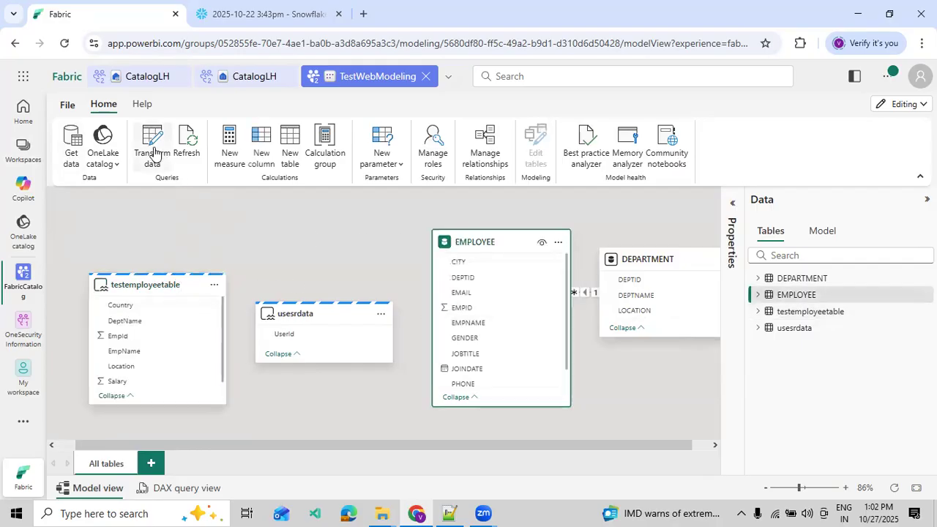
click(154, 149)
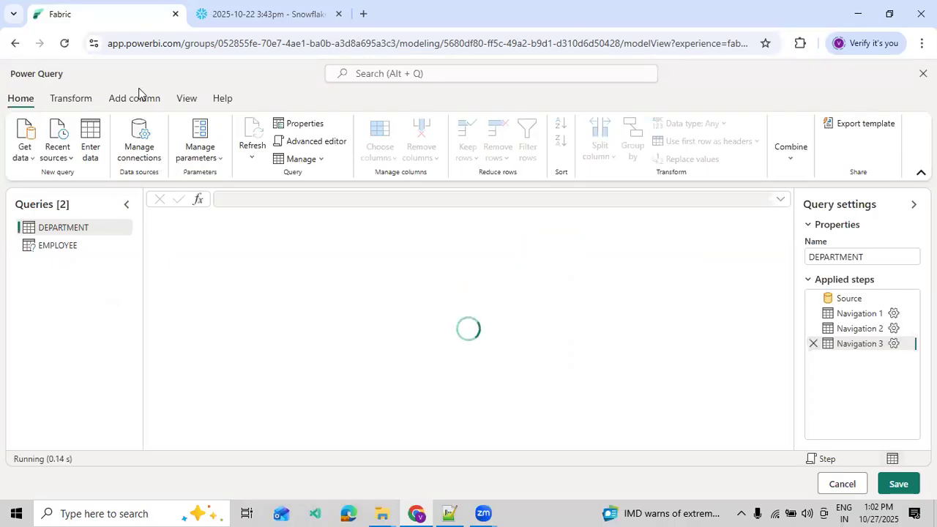
click(140, 100)
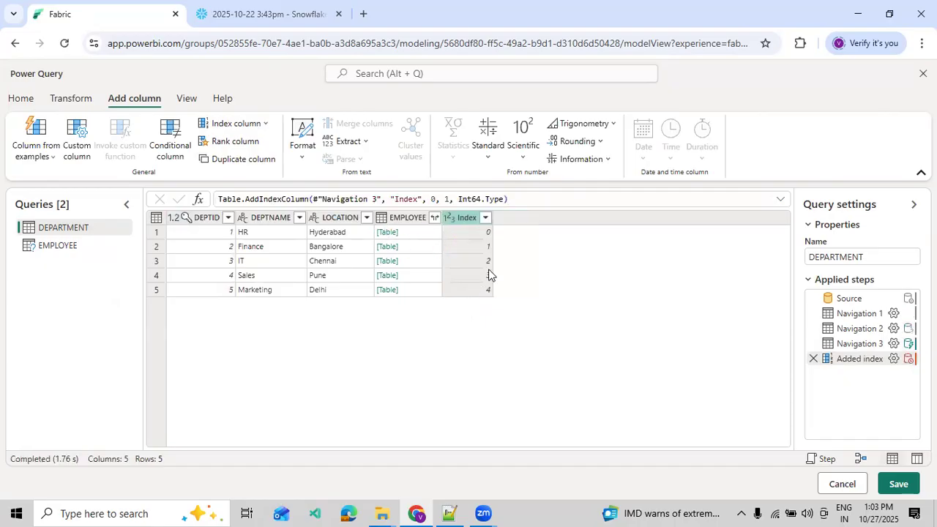
click(412, 219)
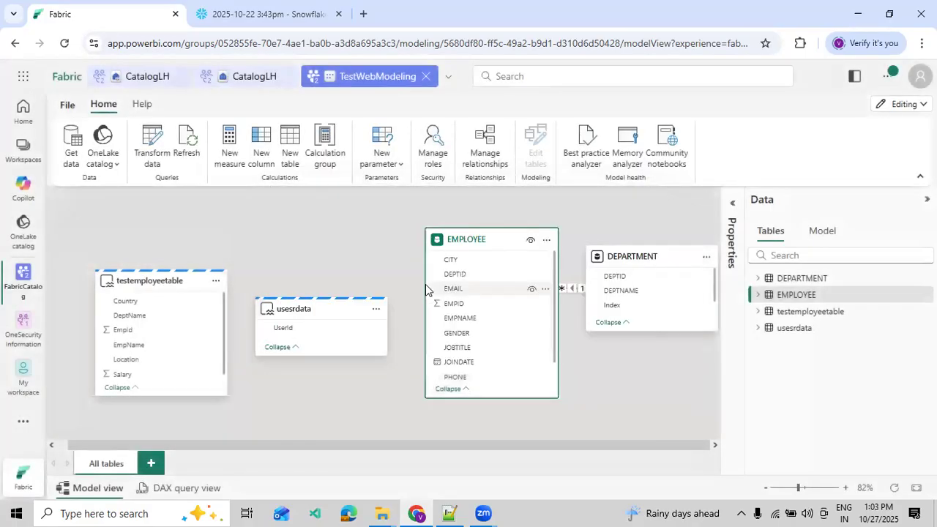
Review the columns of EMPLOYEE and DEPARTMENT in the model and compare them with the DEPARTMENT query results in Snowflake
scroll(476, 361, down, 1)
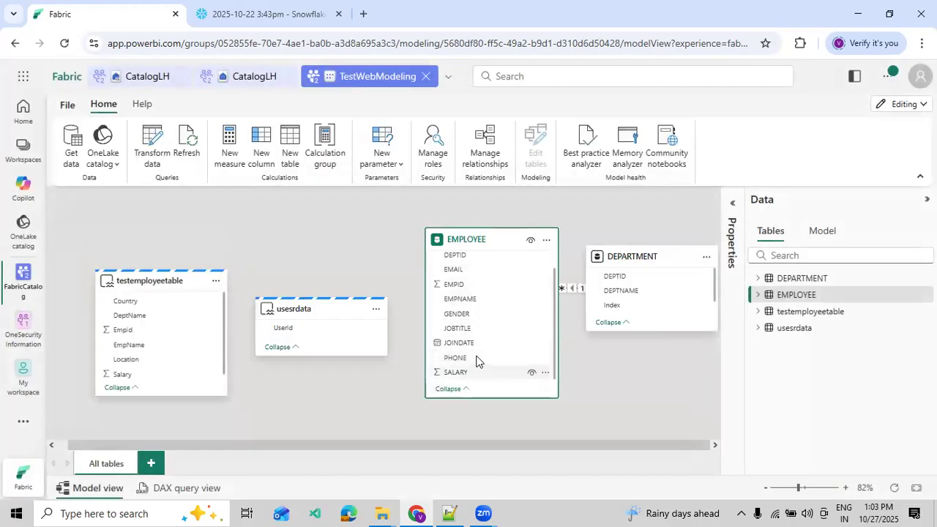
click(618, 323)
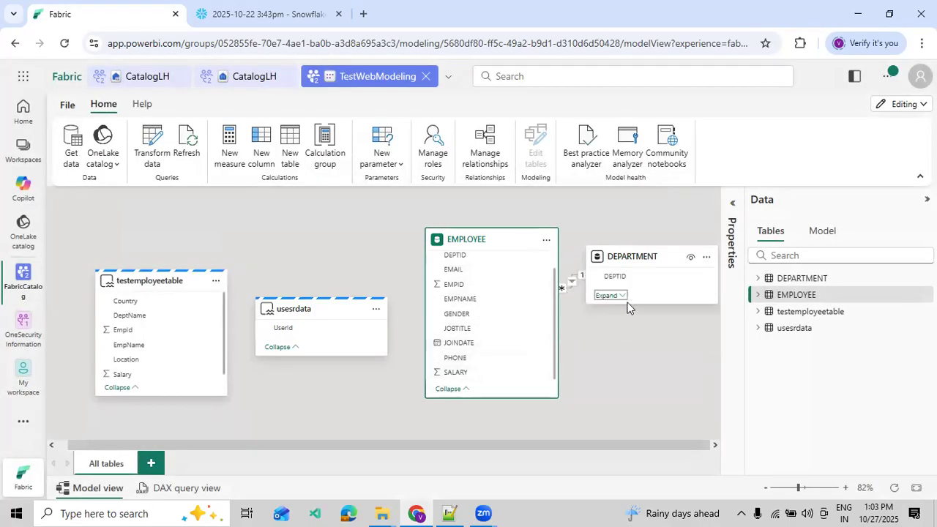
click(608, 296)
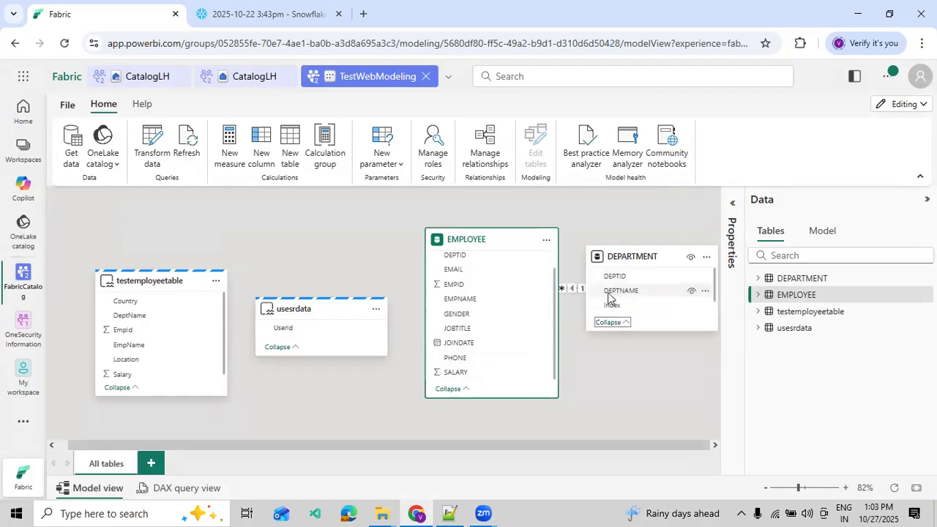
click(249, 14)
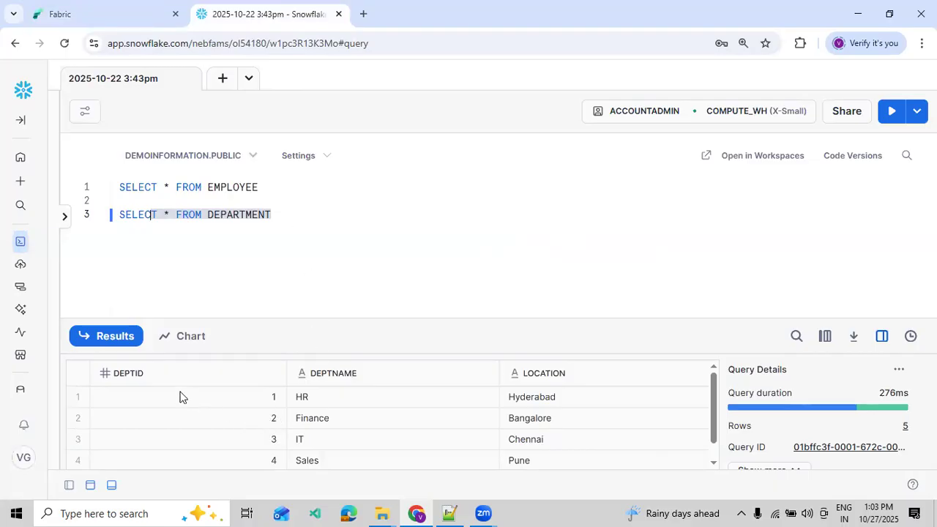
click(142, 14)
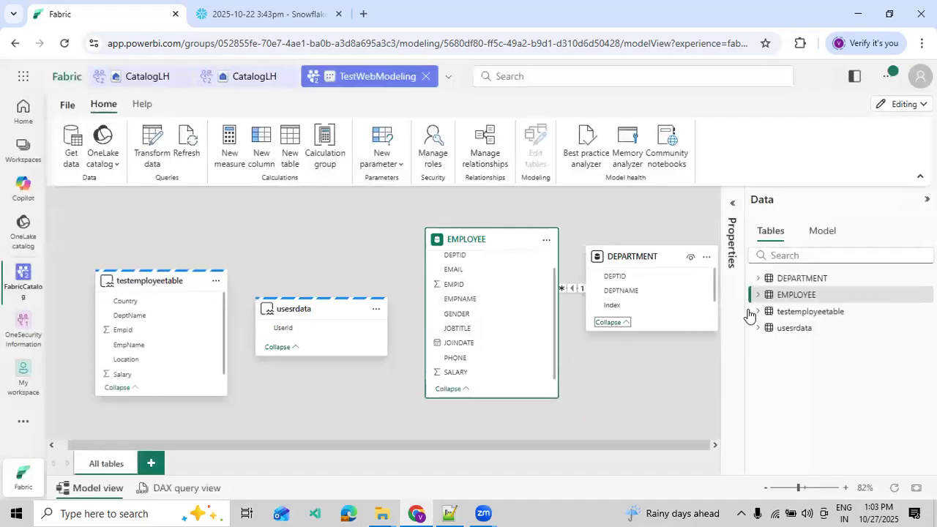
Refresh all tables in the semantic model with the latest data
click(928, 294)
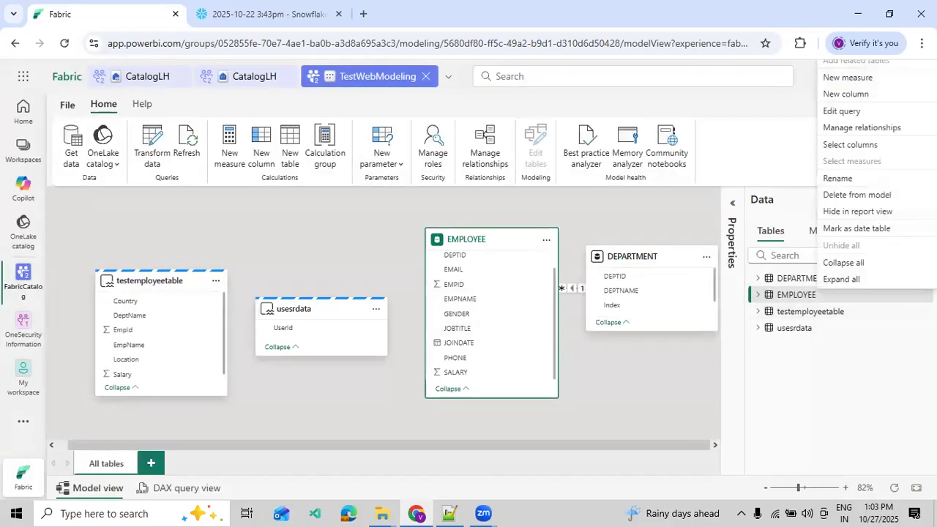
click(186, 146)
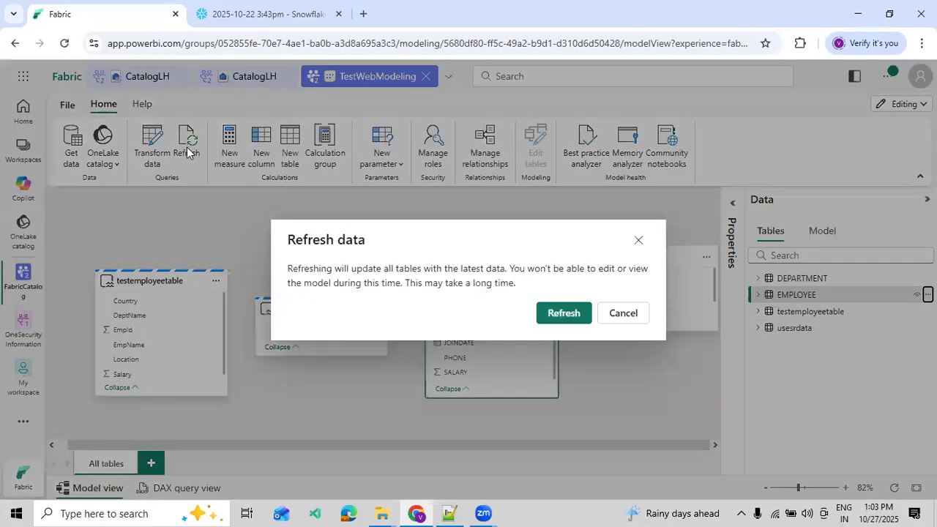
click(549, 313)
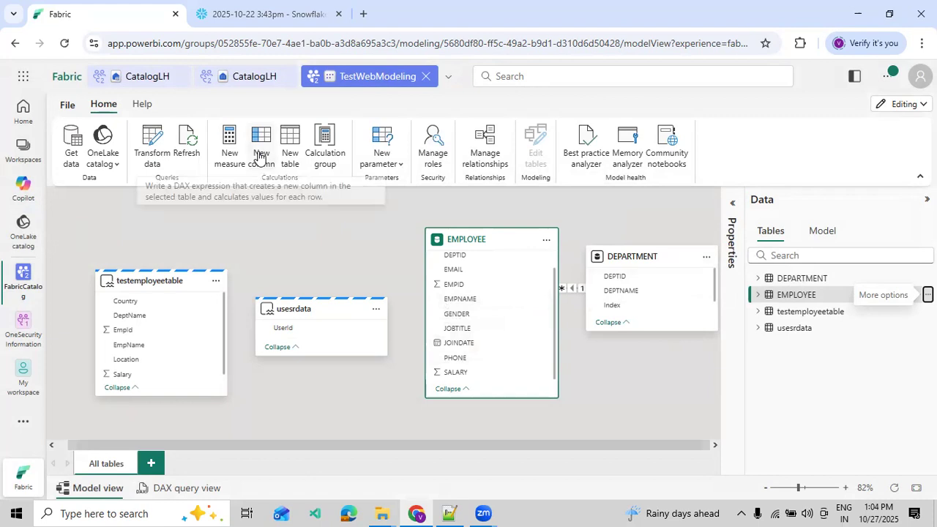
Check whether calculated columns can be added to the Direct Lake tables testemployeetable and usesrdata
click(167, 281)
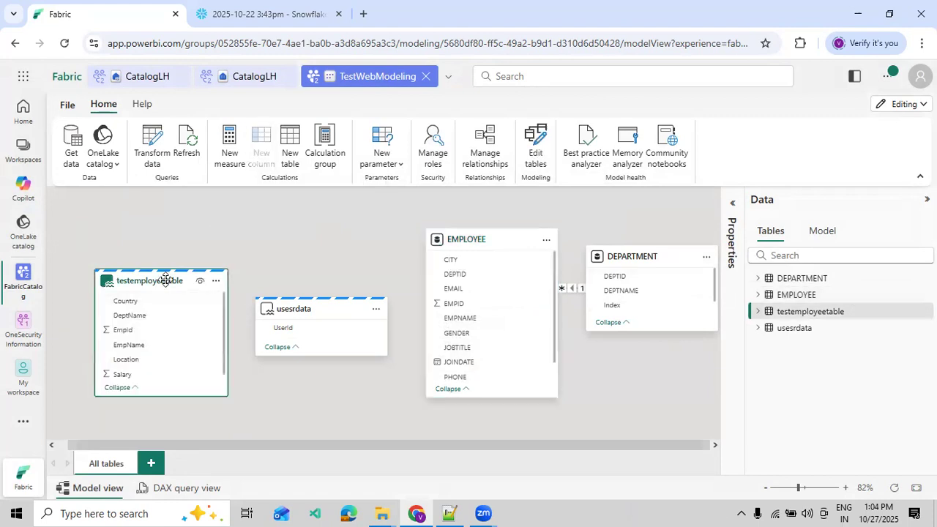
click(257, 310)
click(168, 276)
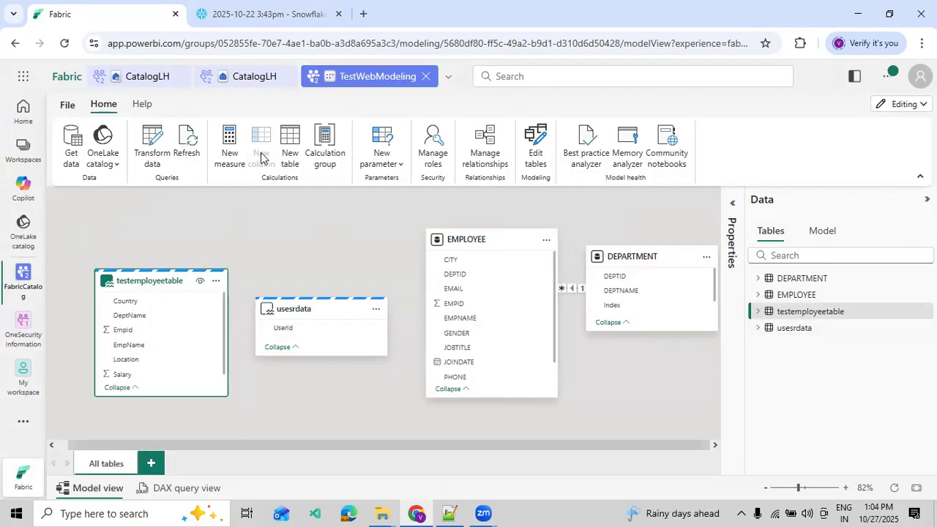
Add a calculated column to the EMPLOYEE table with the formula TestUser = "This is Sample Column"
click(510, 247)
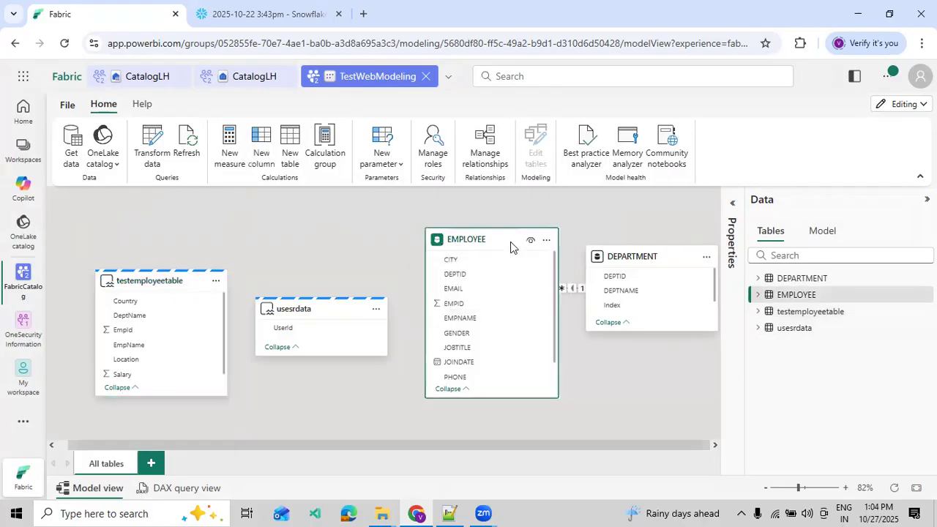
click(272, 21)
click(134, 18)
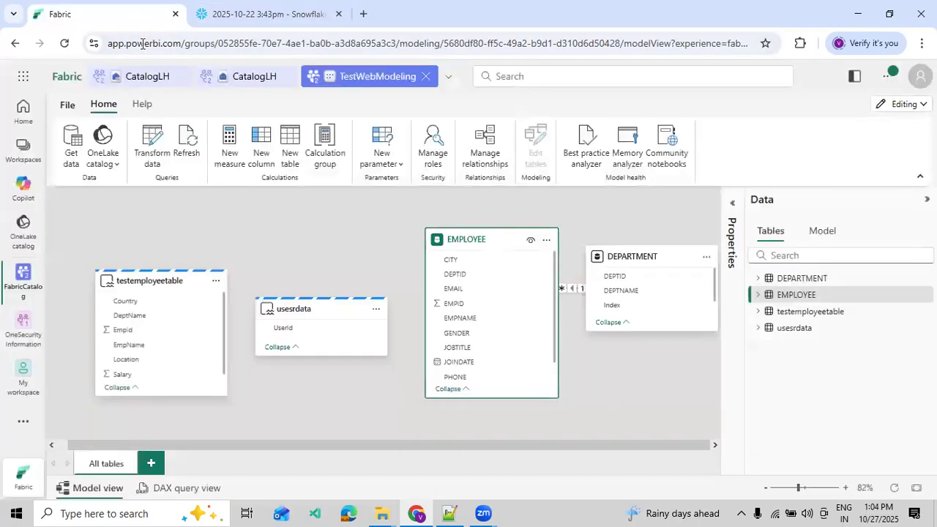
mouse_move(468, 242)
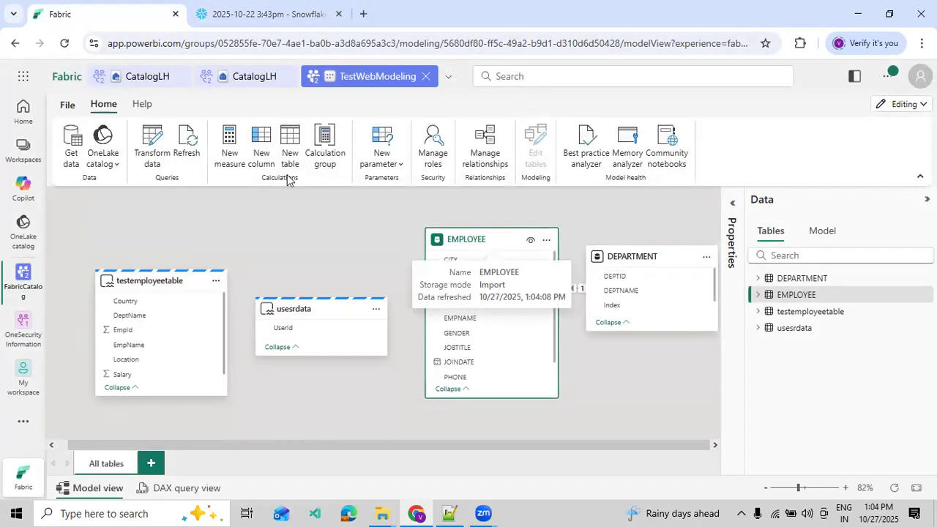
click(258, 153)
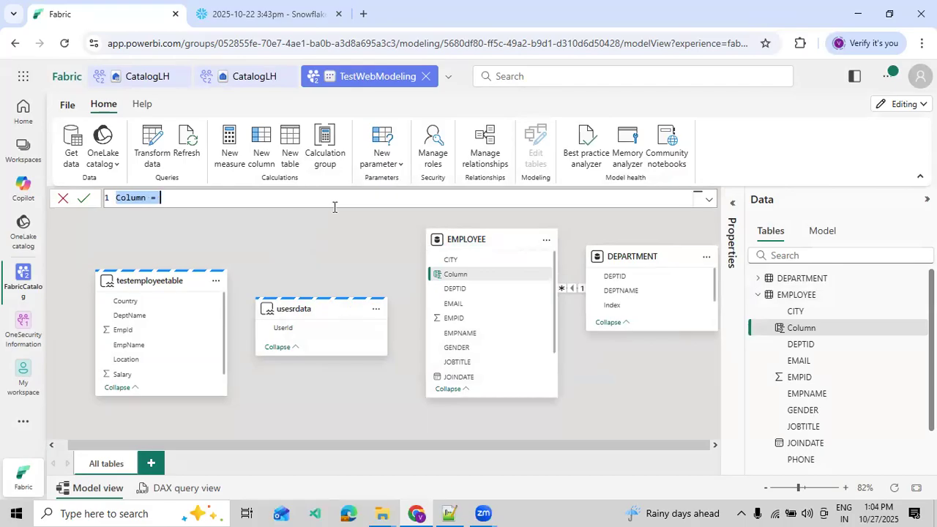
text(Te)
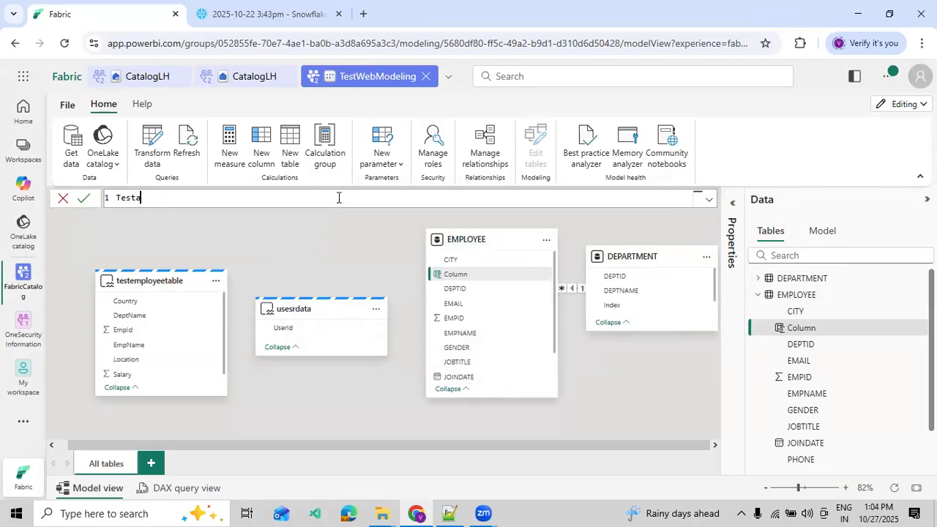
text(stUser = "This is Sample Column)
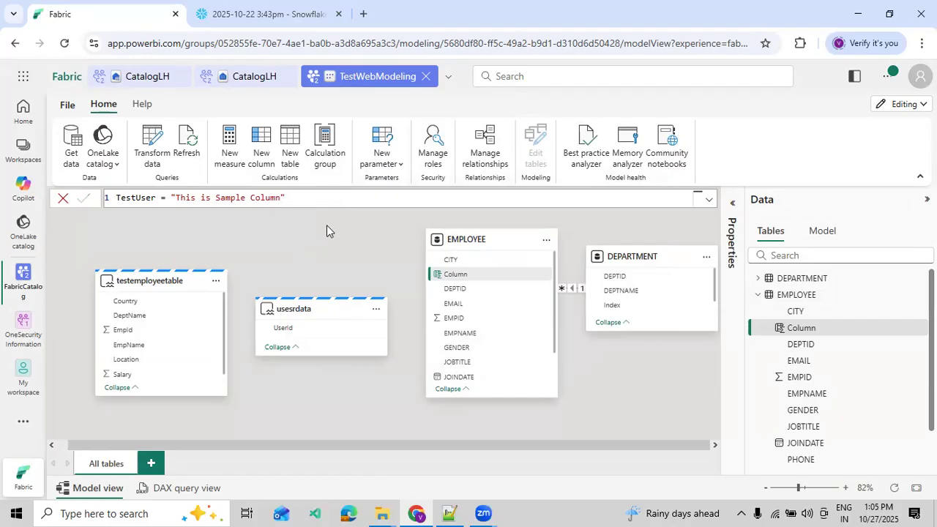
Commit the TestUser calculated column and locate it among the EMPLOYEE fields
key(Return)
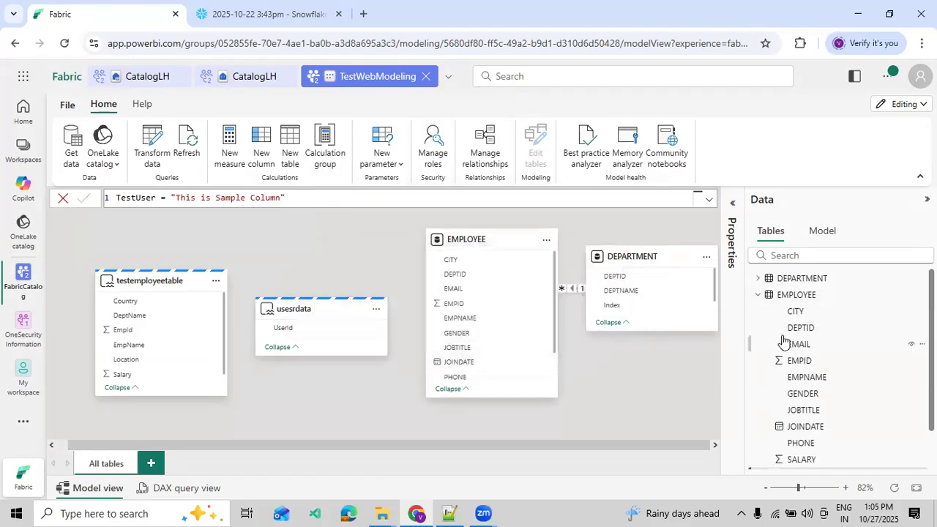
scroll(804, 370, down, 1)
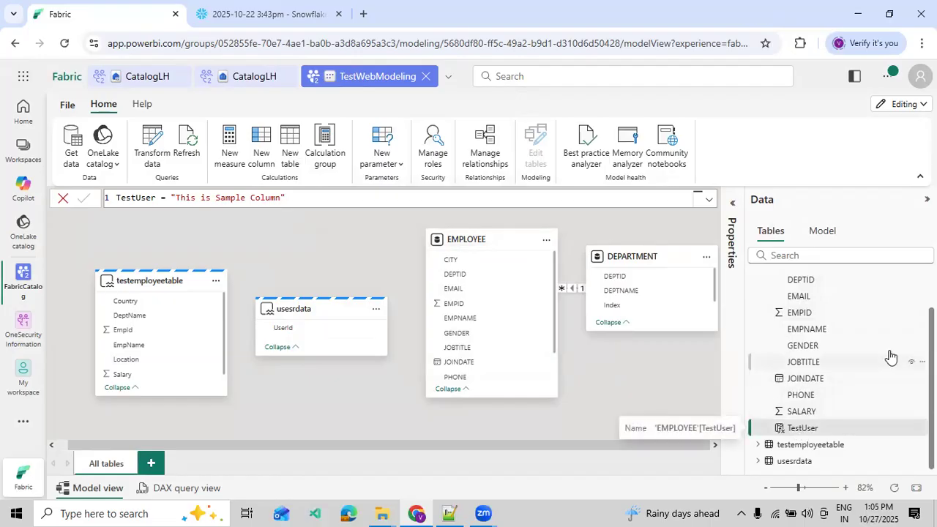
Add a measure to the EMPLOYEE table with the formula TotalSalary = SUM(EMPLOYEE[SALARY]) and select it
scroll(897, 344, up, 1)
click(922, 294)
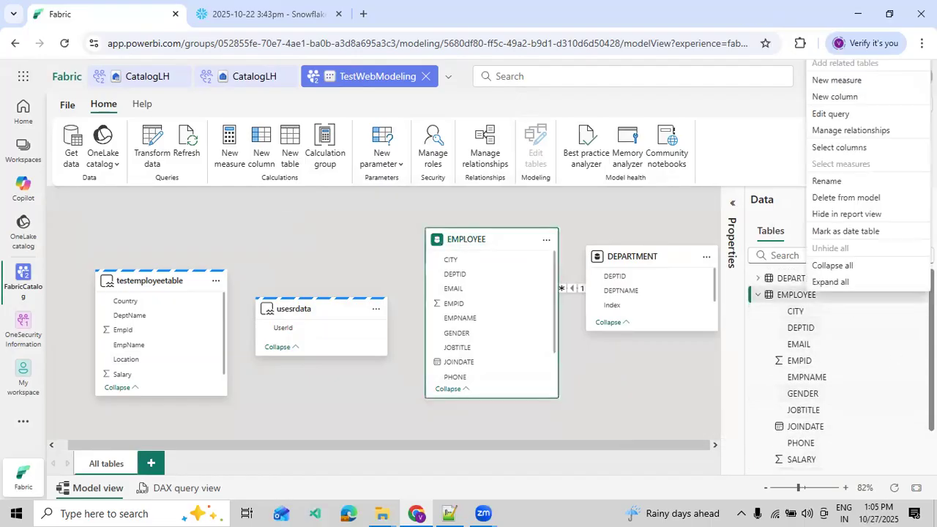
click(851, 82)
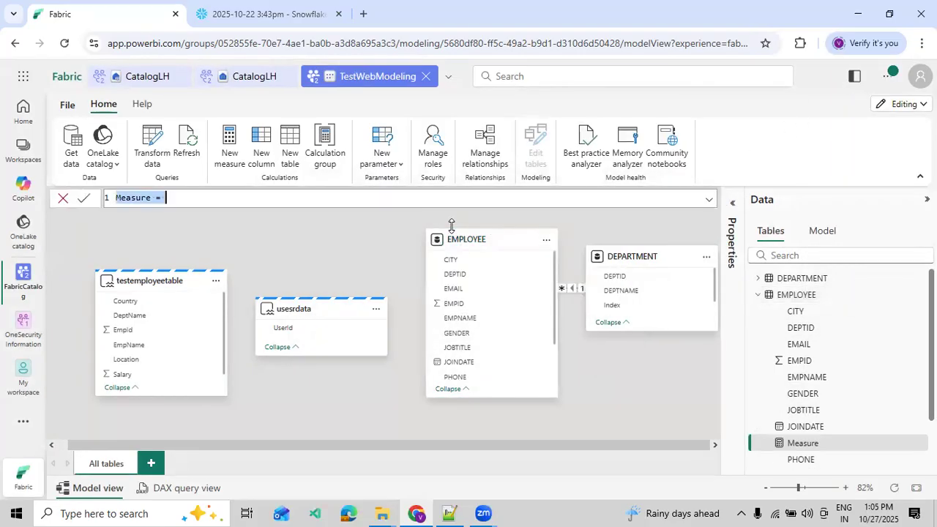
scroll(809, 388, down, 2)
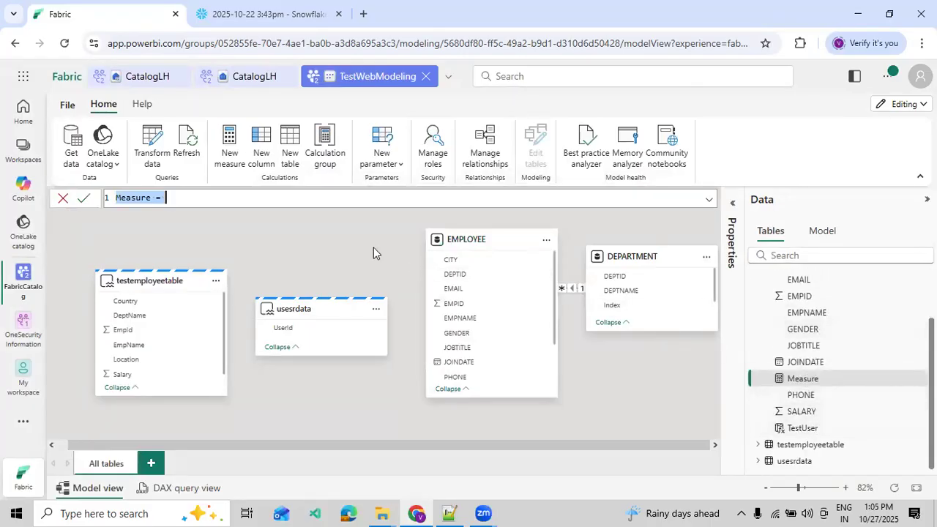
text(TotalSalary = SUM)
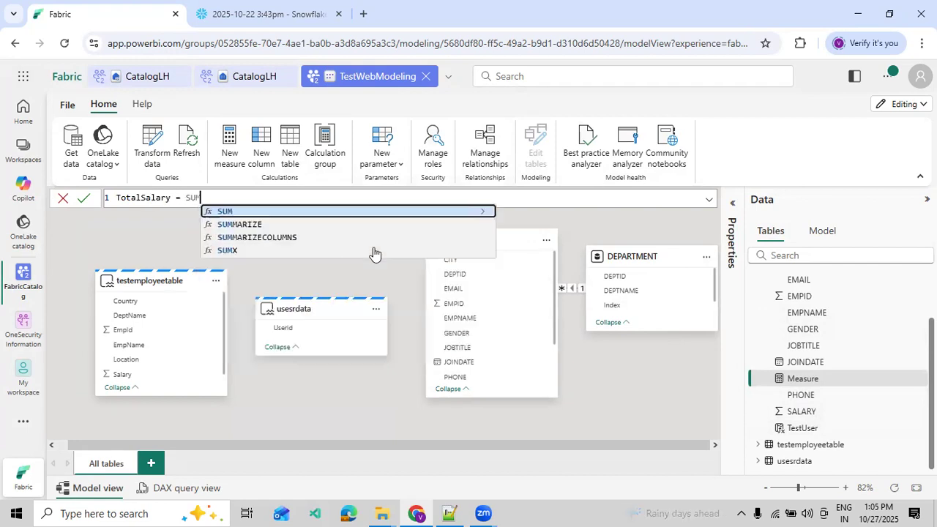
text((Em)
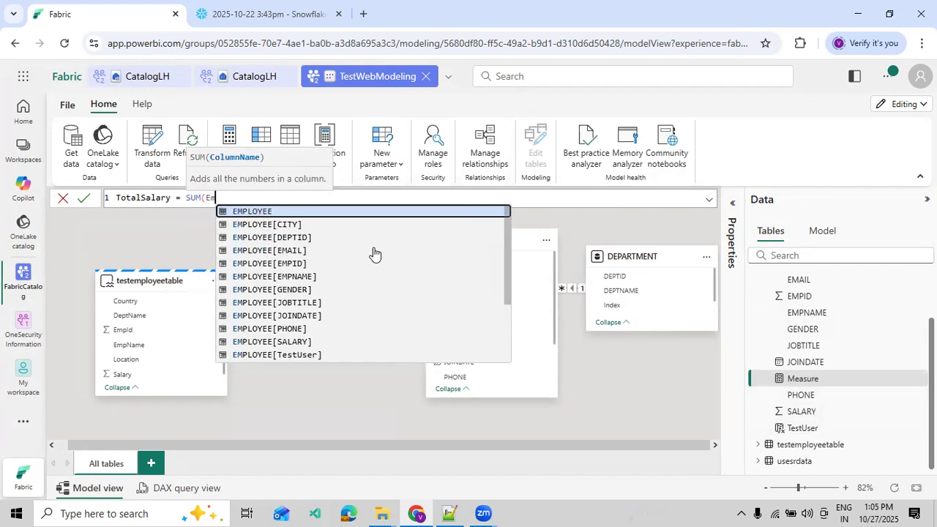
key(Down)
key(Down)
key(Down)
key(Down)
key(Down)
key(Down)
key(Down)
key(Down)
key(Down)
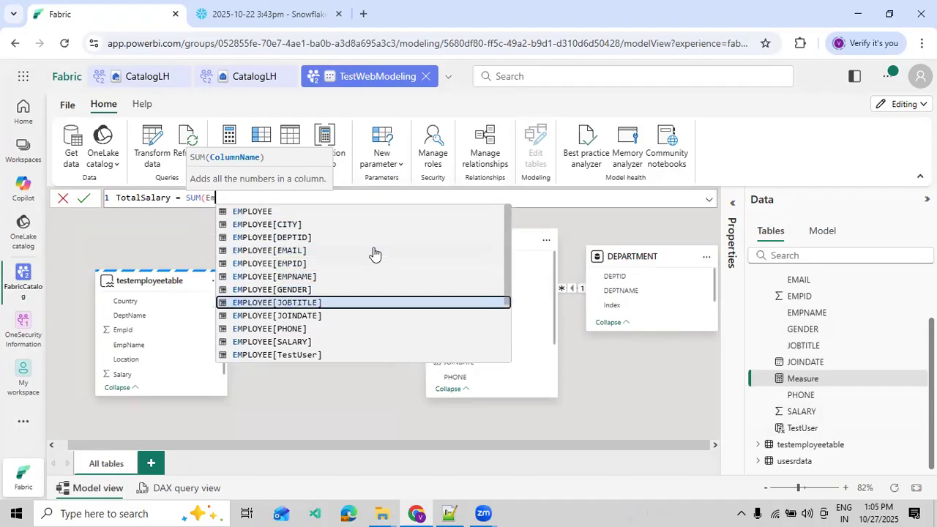
key(Down)
key(Return)
text())
key(Return)
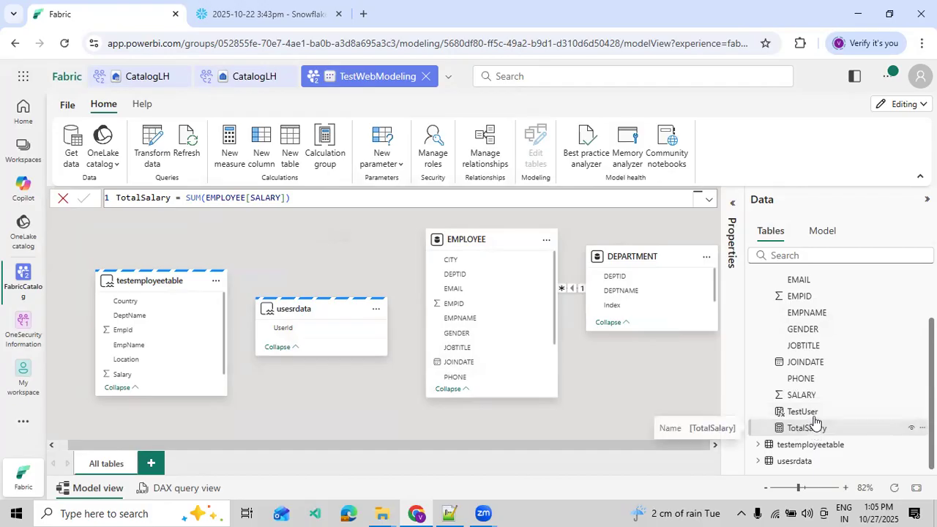
click(814, 426)
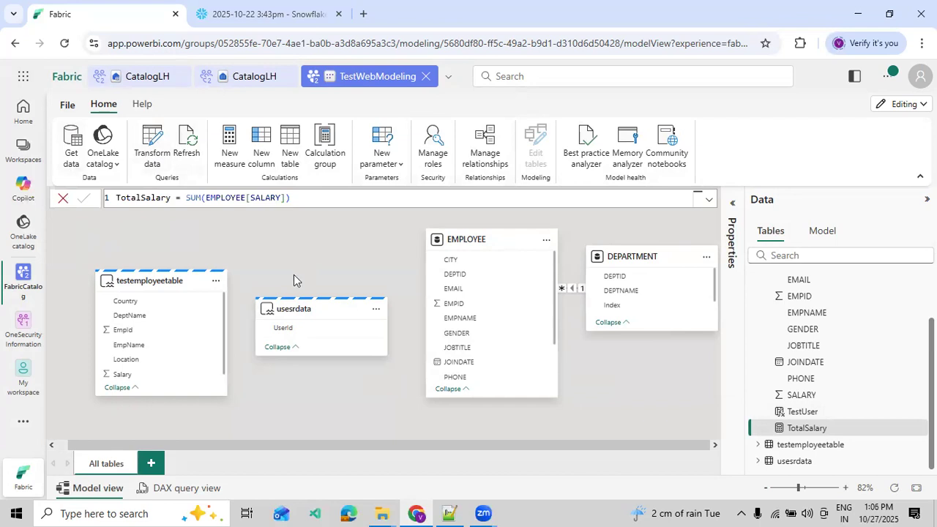
Check which warehouses the OneLake catalog offers for the model, then close the catalog
click(115, 166)
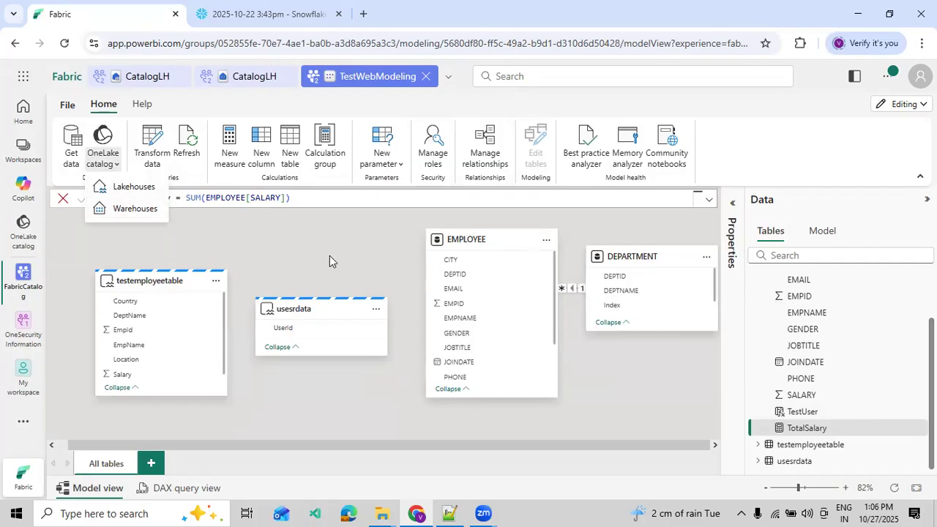
click(135, 209)
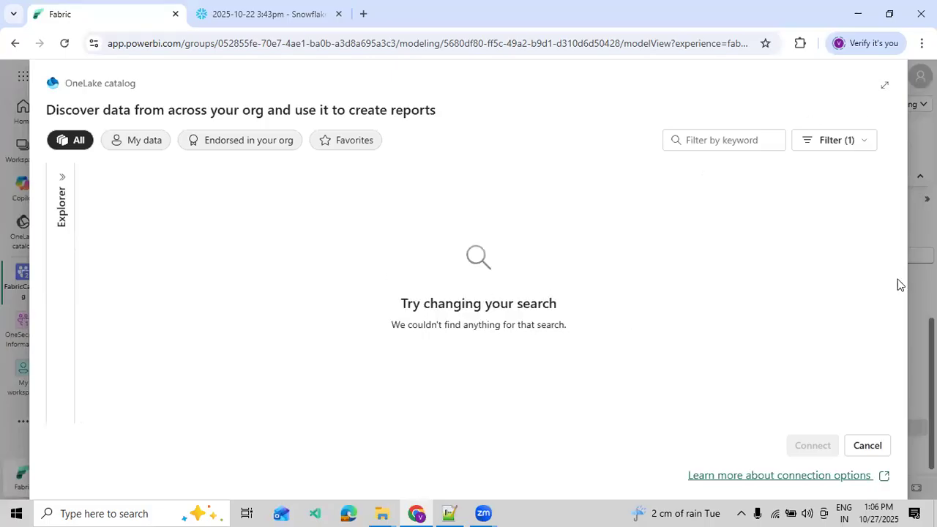
click(882, 449)
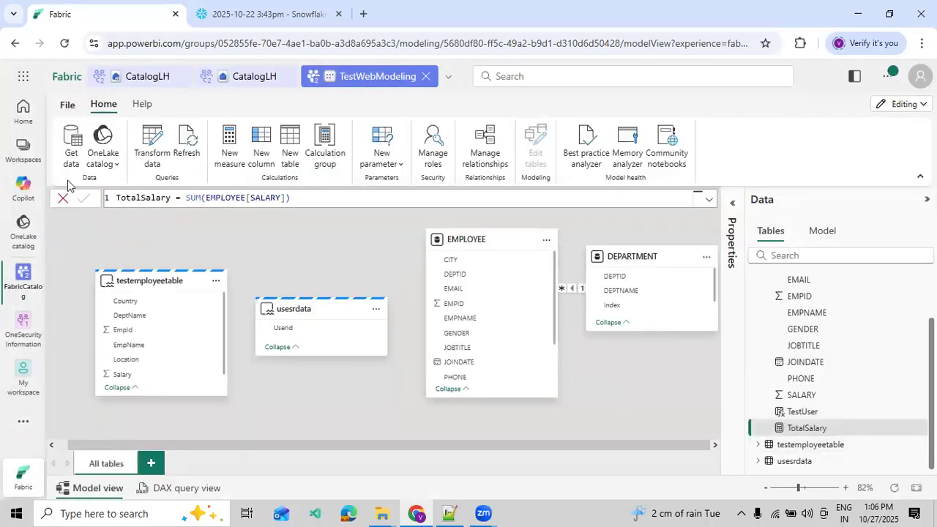
Filter the FabricCatalog workspace items to the Warehouse type and open the TestDWDD warehouse
click(119, 272)
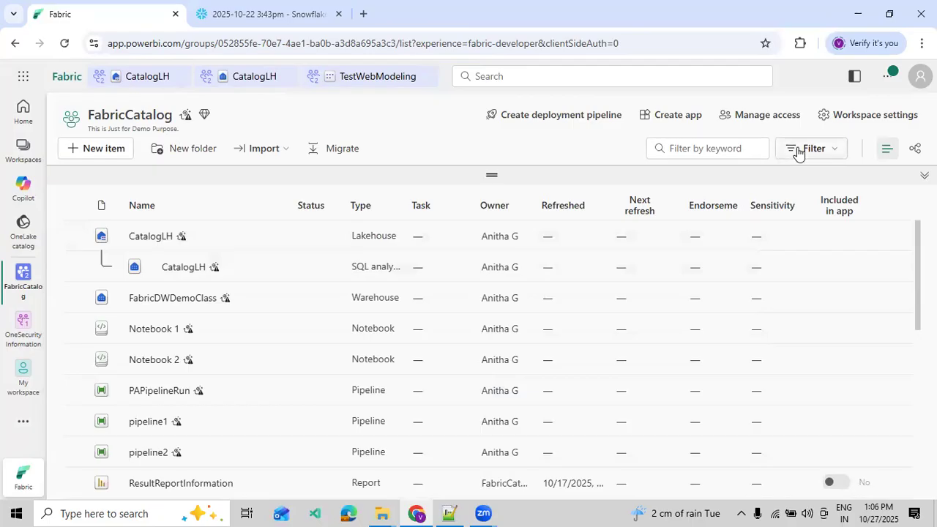
click(798, 151)
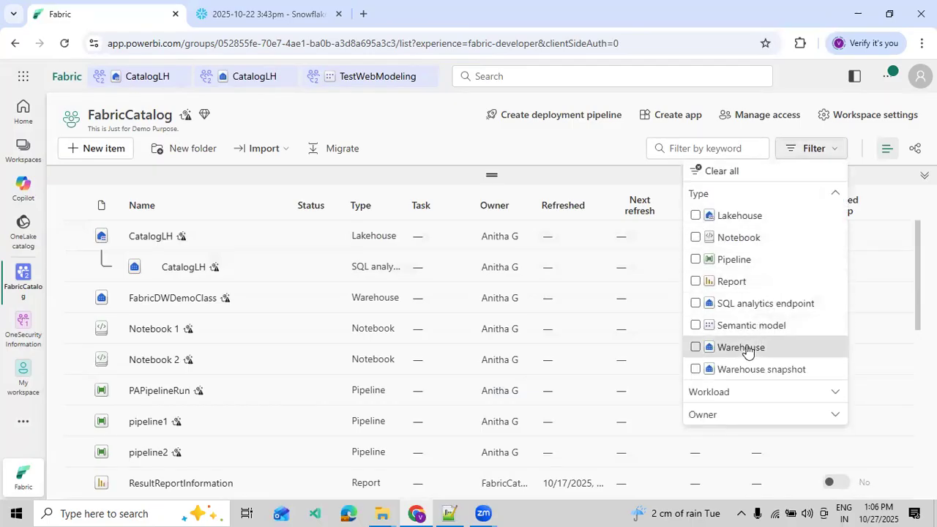
click(745, 349)
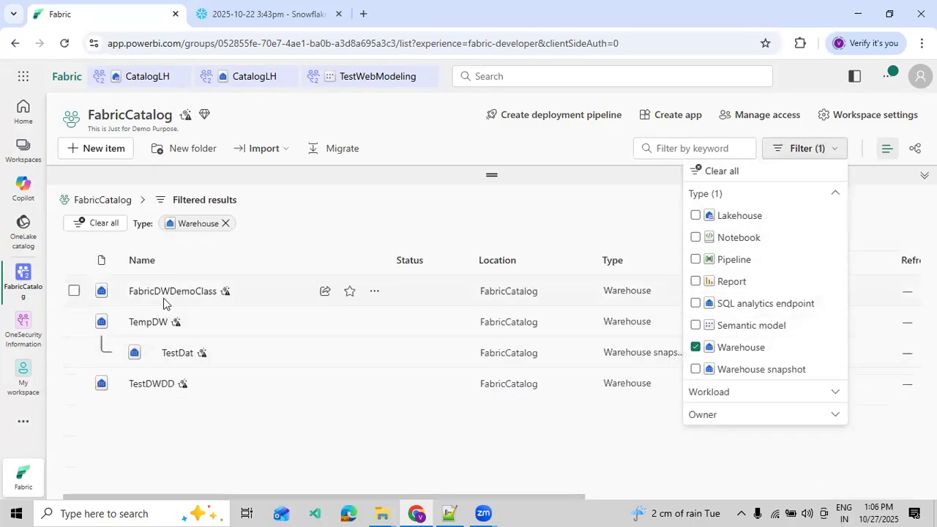
click(149, 385)
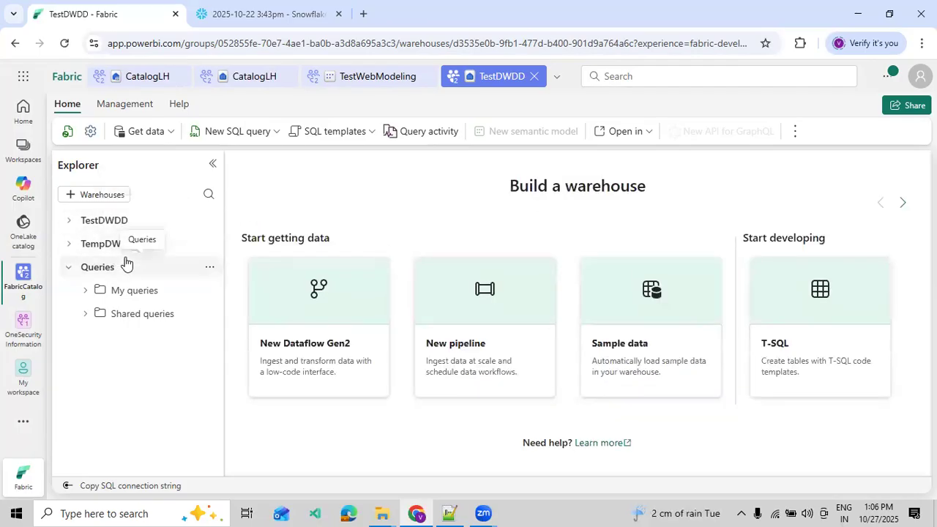
Expand the dbo schema of TestDWDD and check its Tables folder for existing tables and table options
click(67, 224)
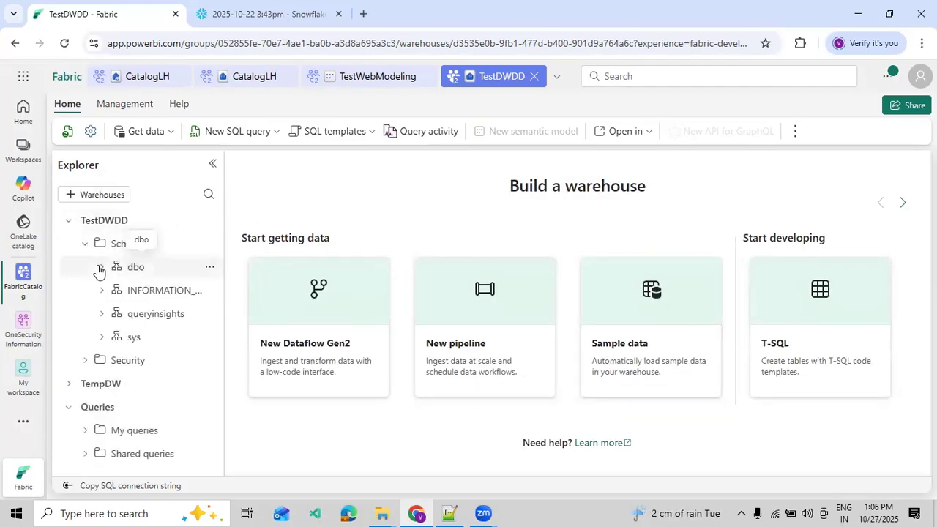
click(100, 268)
click(119, 291)
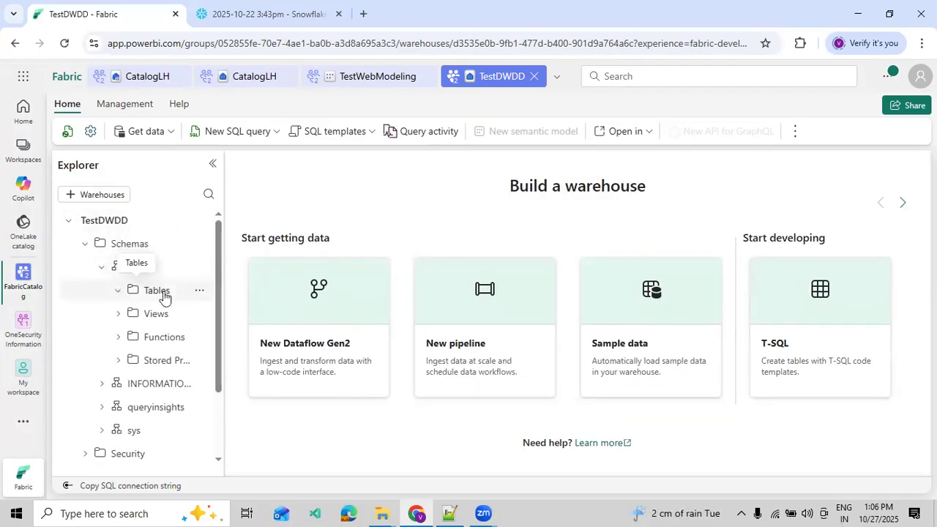
click(199, 290)
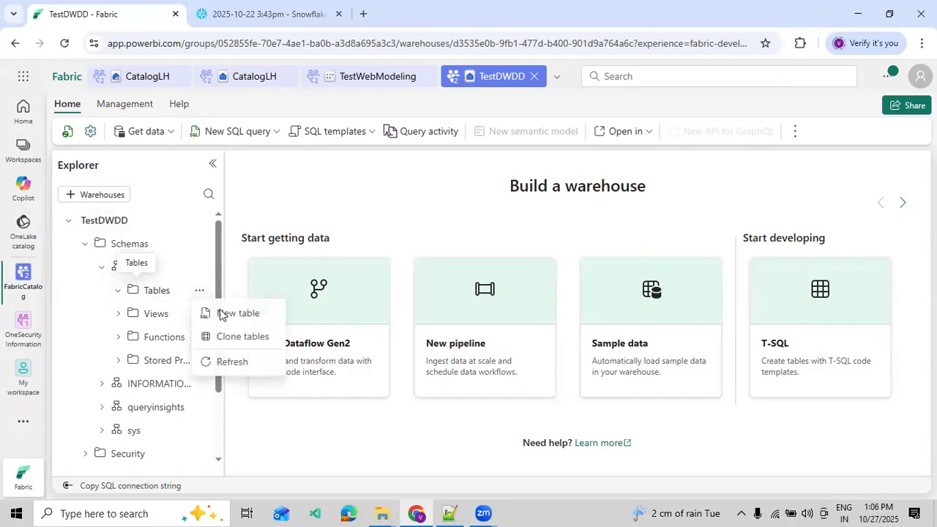
Start a new SQL query in TestDWDD with CREATE TABLE Demoinforamtion and an empty pair of parentheses
click(221, 130)
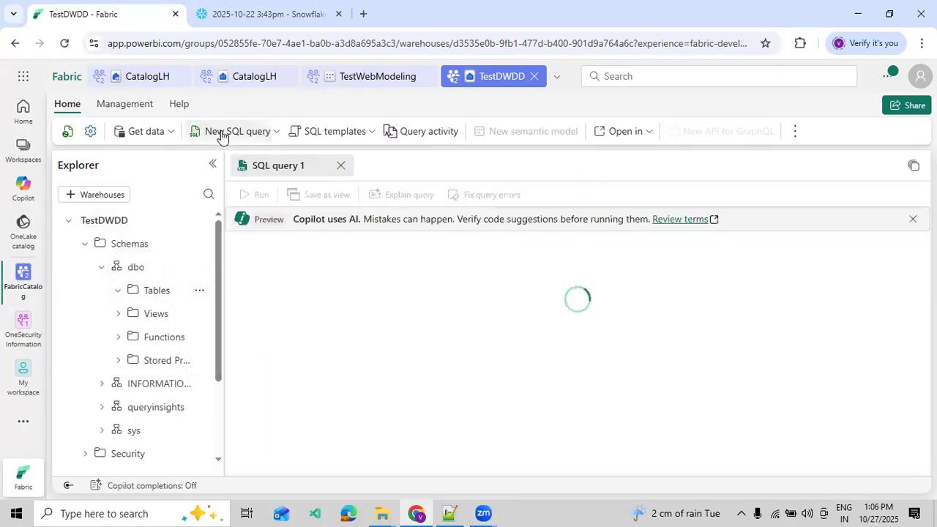
click(913, 219)
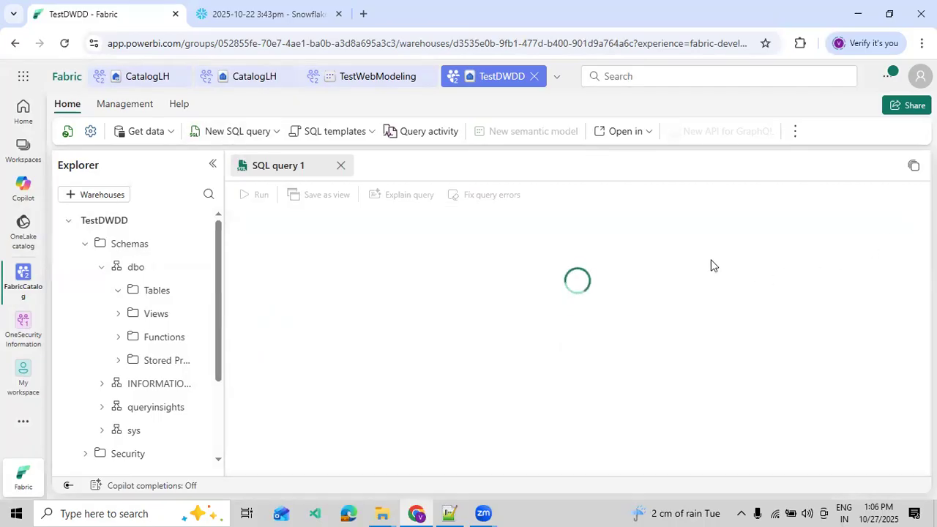
text(CR)
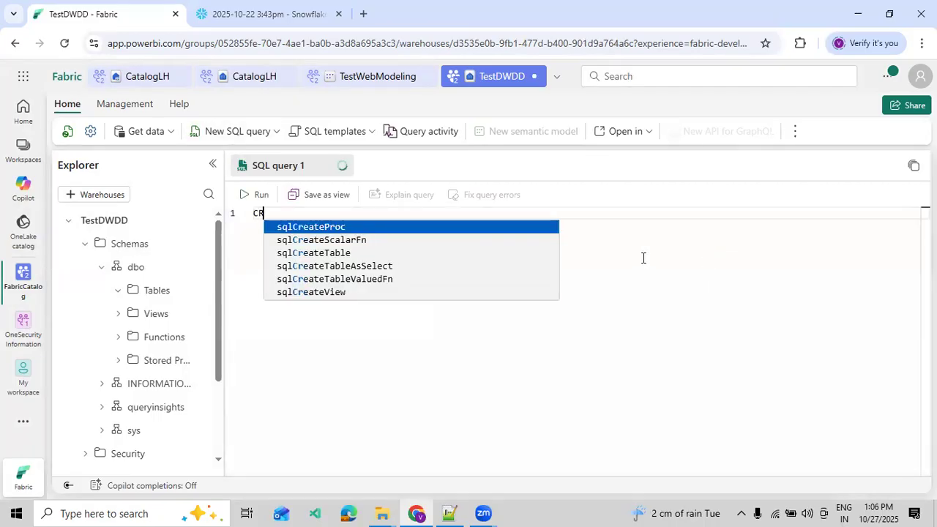
text(EATE TABLE Demoinforamtion)
key(Return)
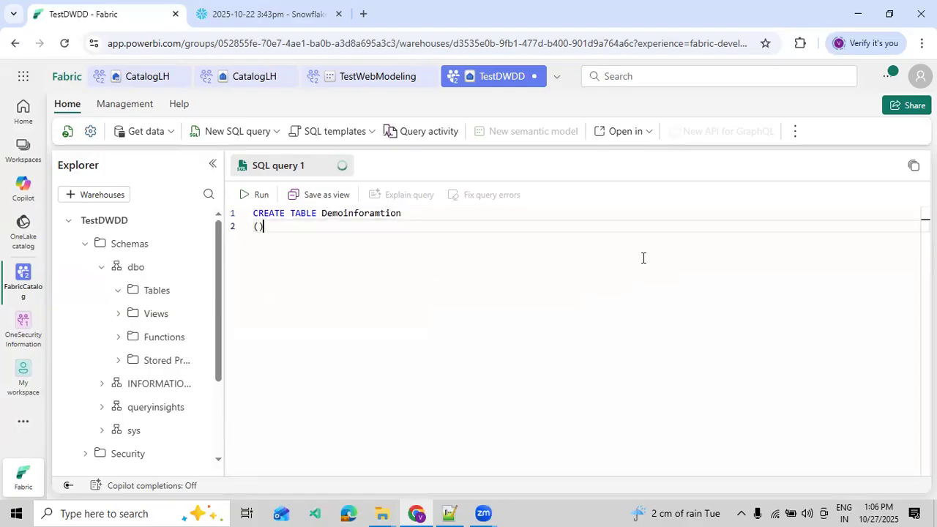
text(()
key(Return)
key(Up)
key(End)
key(Return)
Define the table's columns as EmpId INT, EMpName VARCHAR(100) and EmpSalary INT
text(EmpId i)
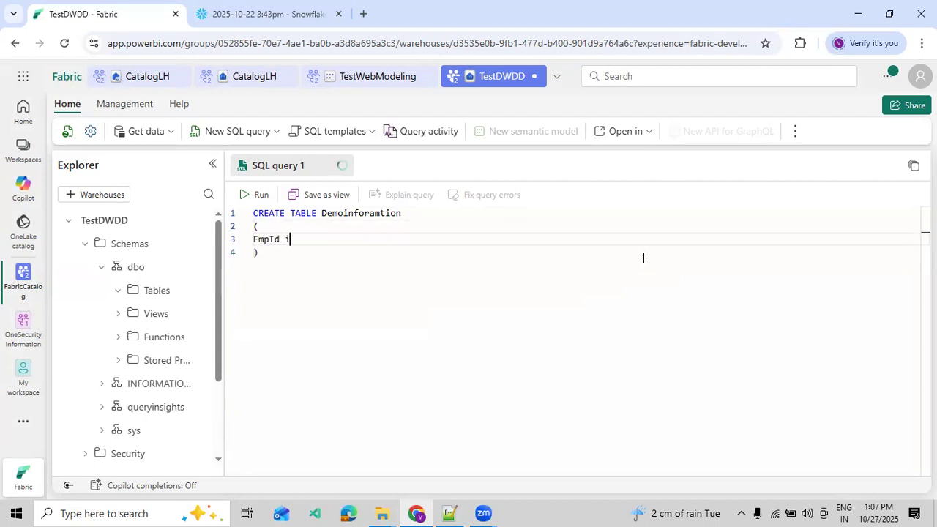
text(NTNT,)
key(Return)
text(EMpName VARCHAR)
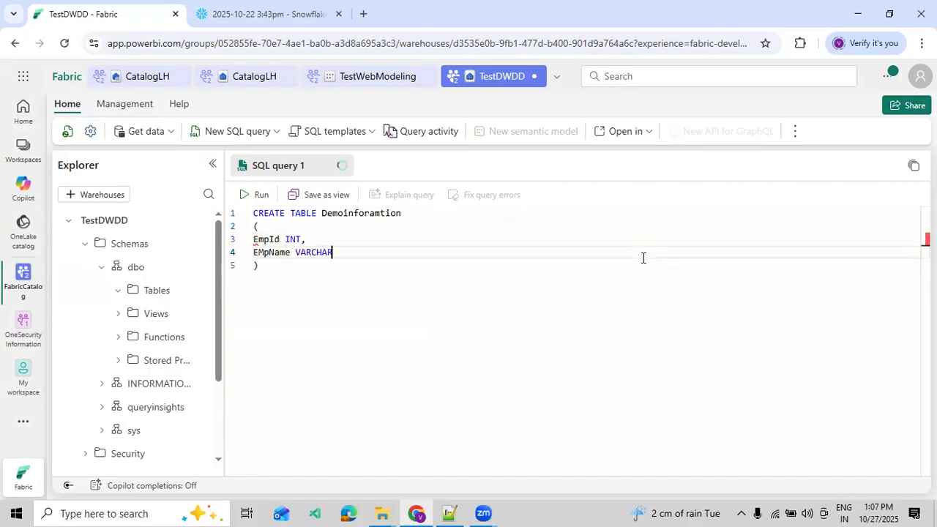
text((100),)
key(Return)
text(e)
key(BackSpace)
key(BackSpace)
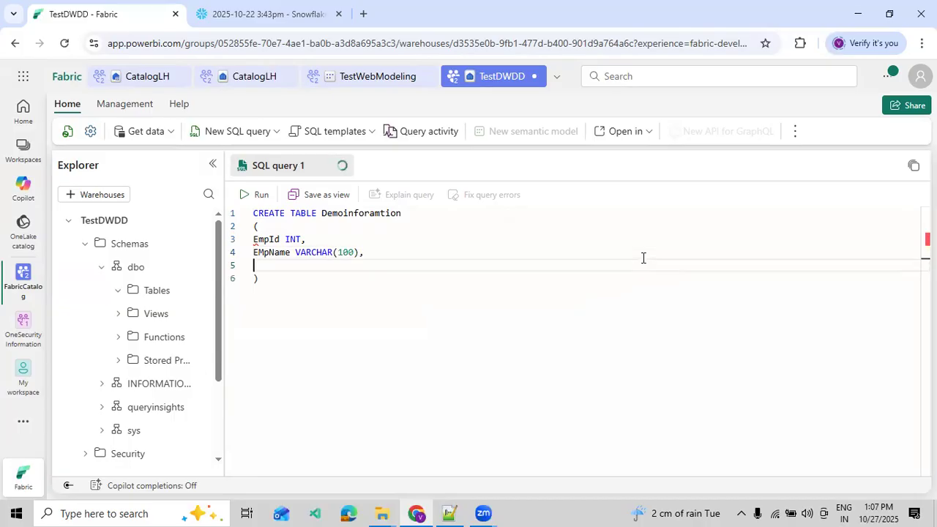
text(mpSalary INT)
click(546, 380)
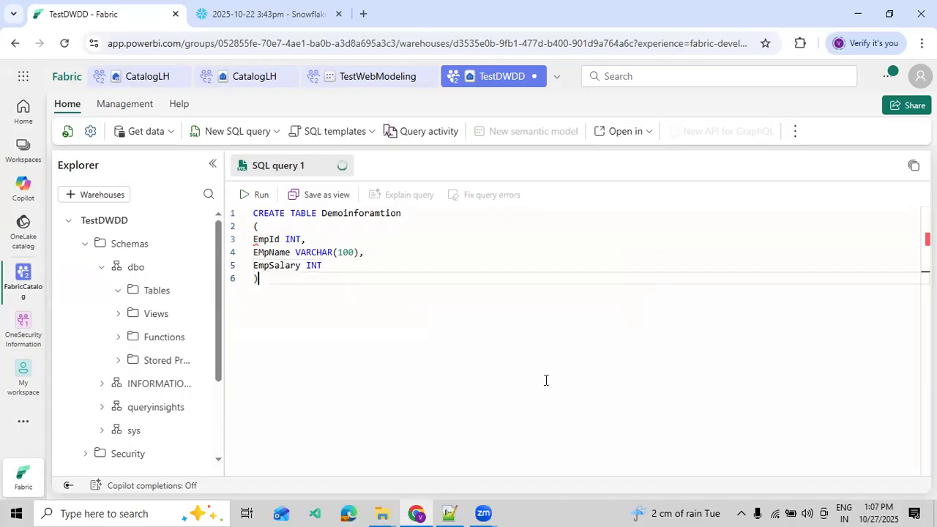
Run the whole CREATE TABLE statement and open the data preview of Demoinforamtion from the refreshed dbo tables
key(ctrl+a)
click(256, 195)
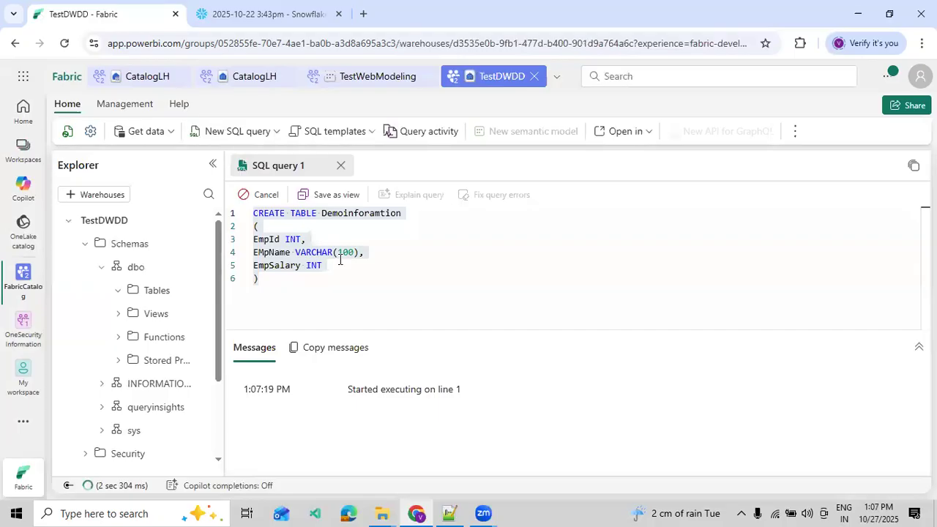
click(199, 292)
click(228, 360)
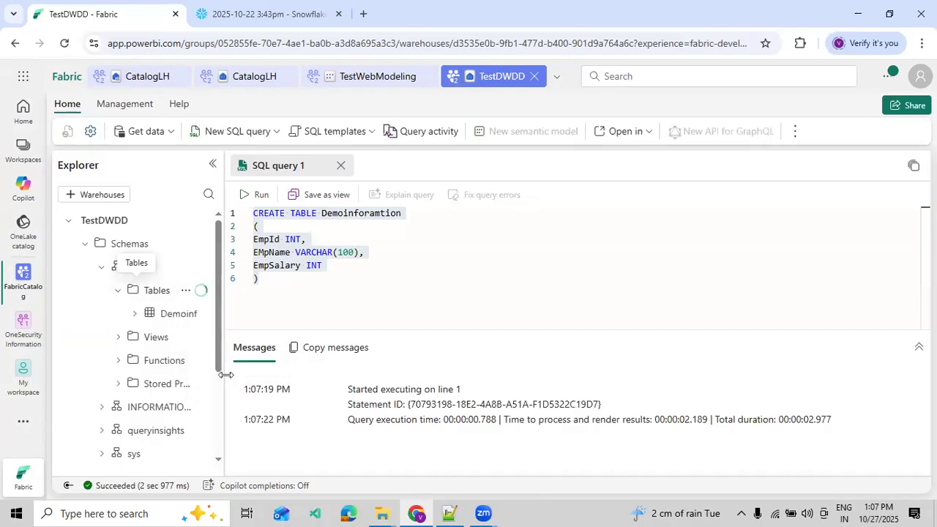
click(180, 316)
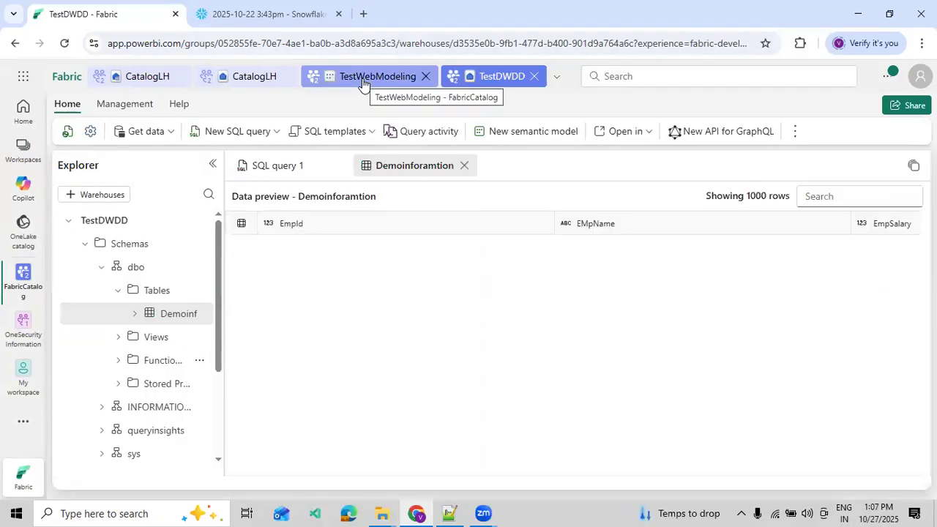
Return to the TestWebModeling semantic model and switch it from Viewing to Editing mode
click(363, 79)
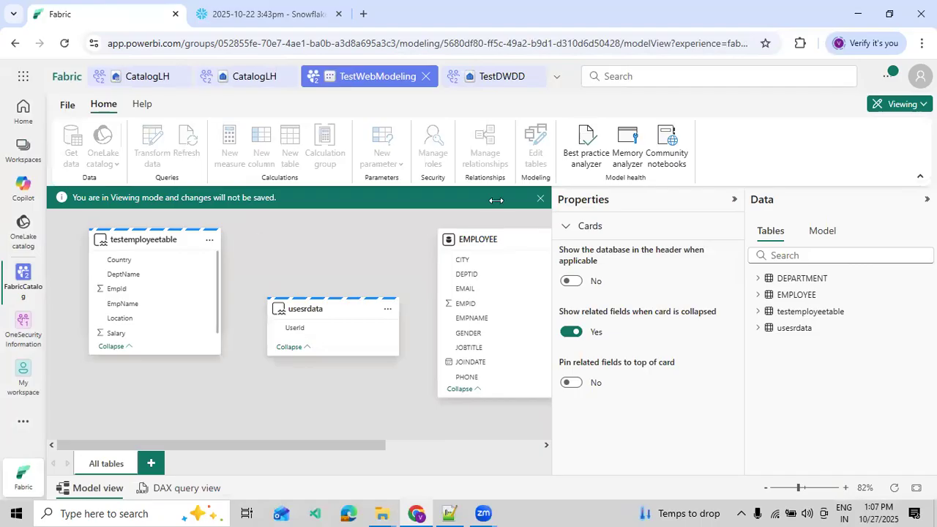
click(905, 106)
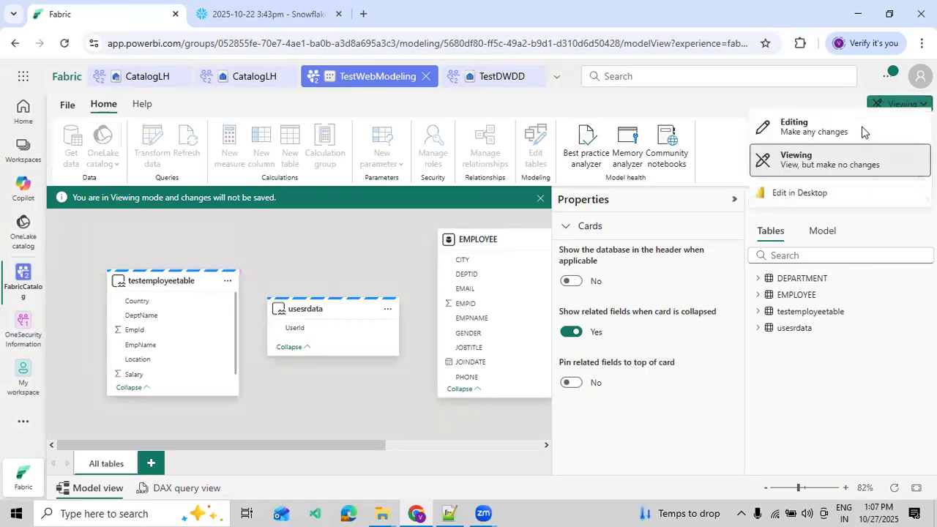
click(860, 127)
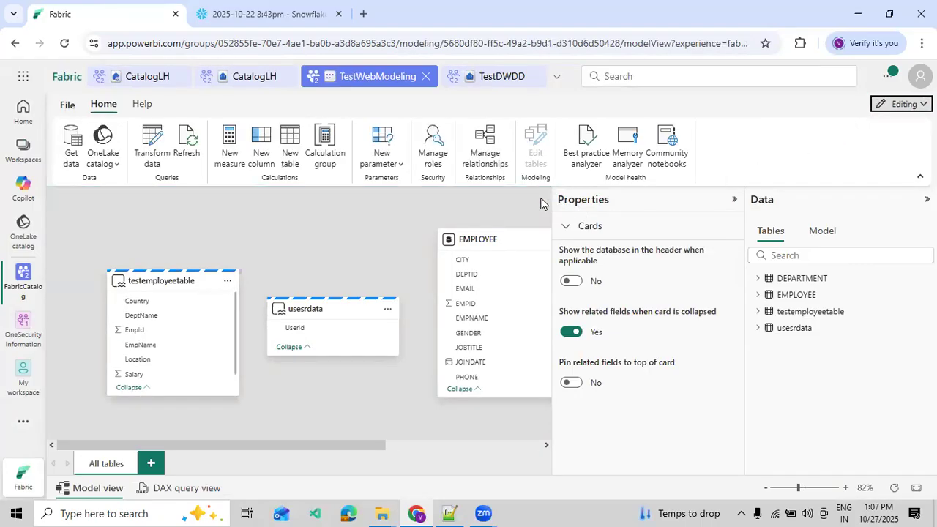
Browse the OneLake catalog for warehouses, clearing and reapplying the Warehouse type filter
click(110, 161)
click(115, 211)
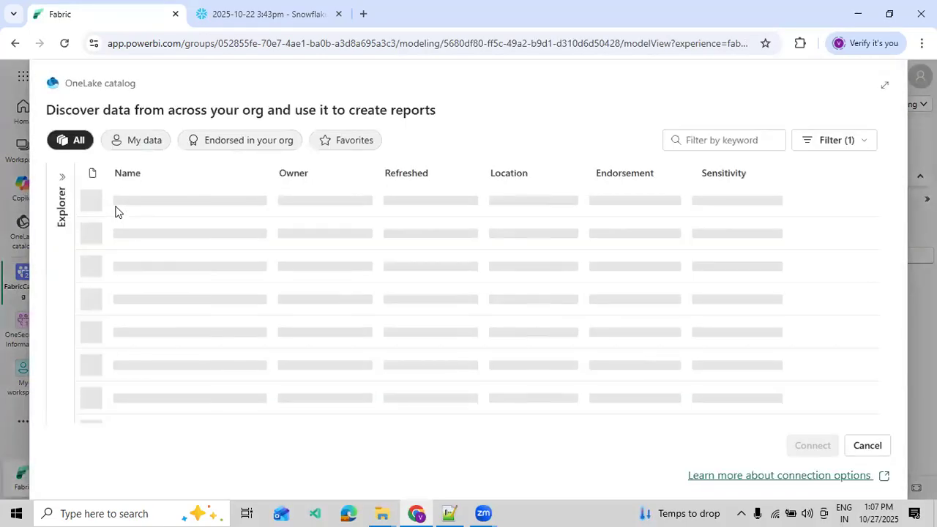
click(869, 140)
click(725, 295)
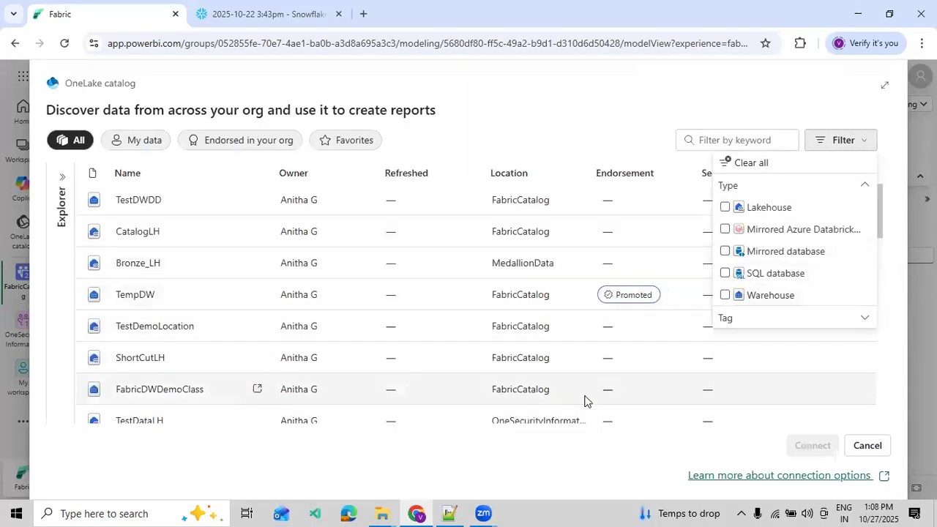
scroll(676, 320, down, 2)
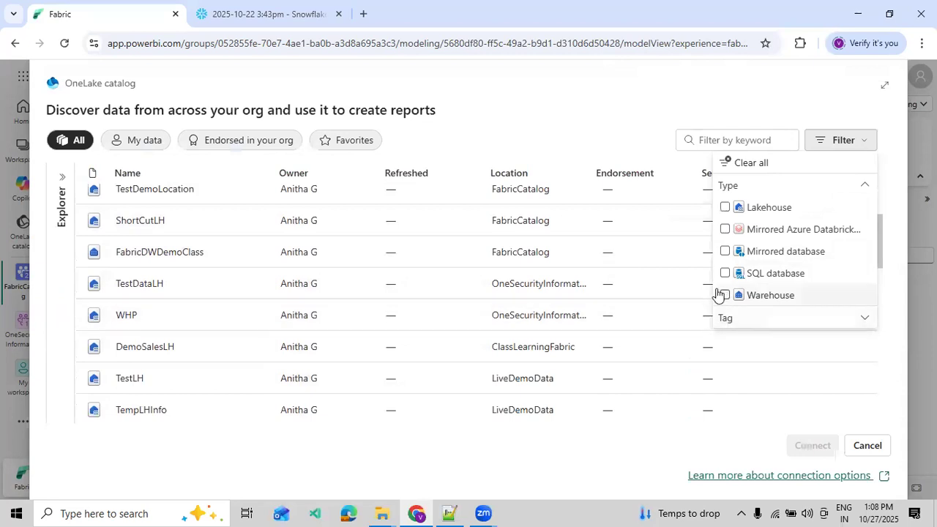
click(721, 295)
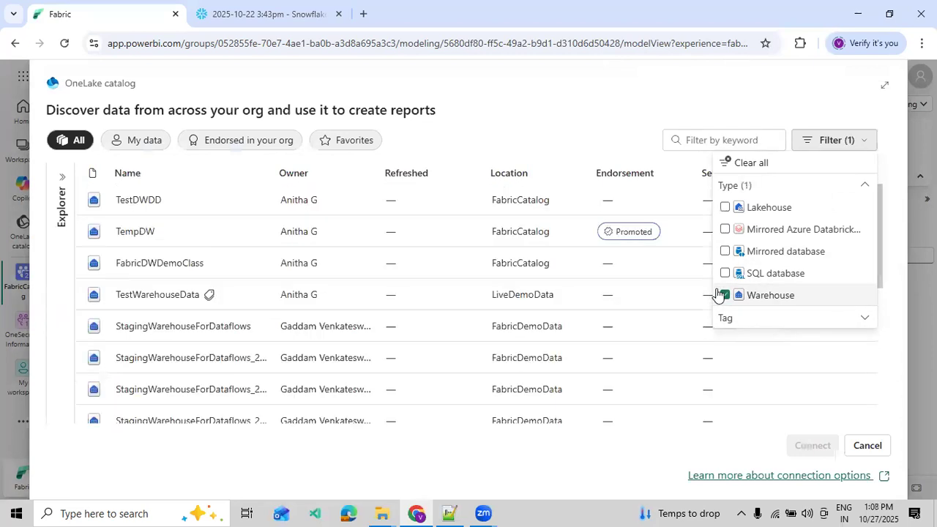
Connect to the TestDWDD warehouse and add its dbo table Demoinforamtion to the semantic model
click(586, 476)
click(179, 207)
click(818, 448)
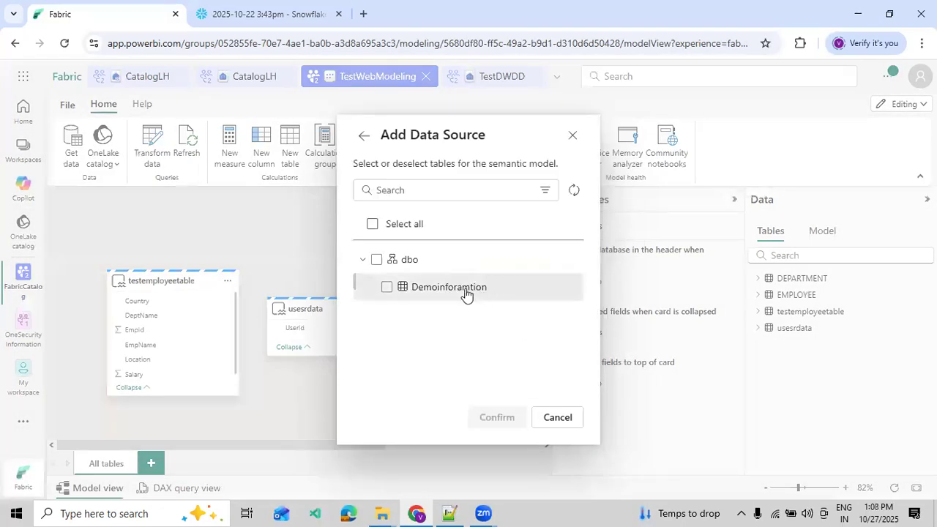
click(388, 287)
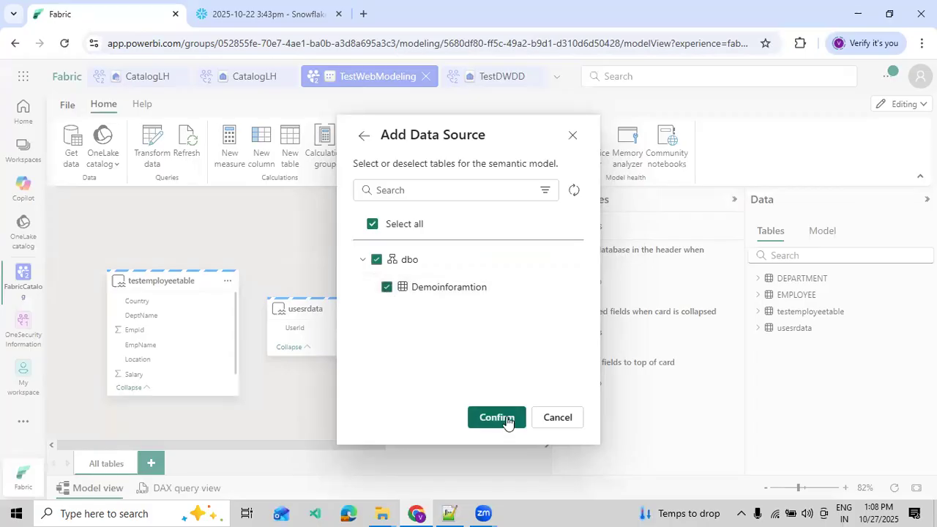
click(498, 417)
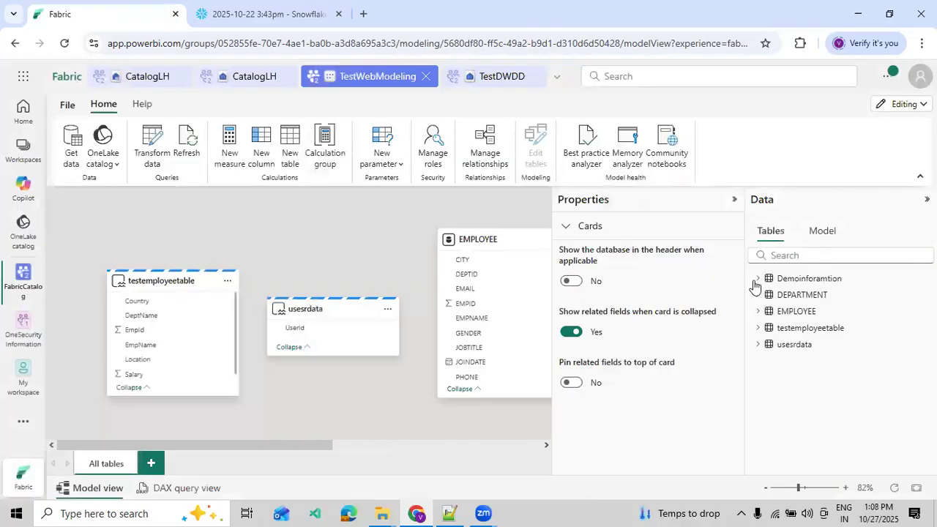
Examine the storage details of the Demoinforamtion and DEPARTMENT cards in the model diagram, with the Properties pane collapsed
click(735, 199)
drag(550, 444, 686, 437)
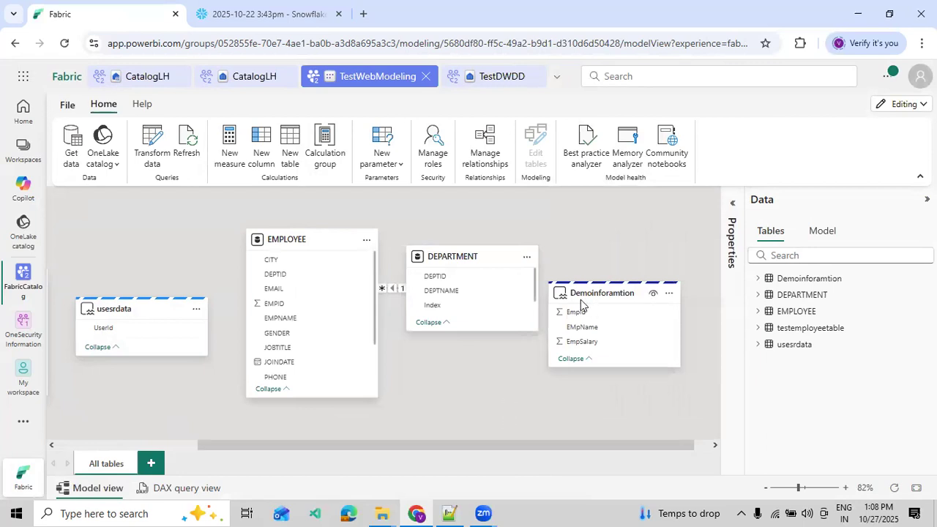
mouse_move(565, 296)
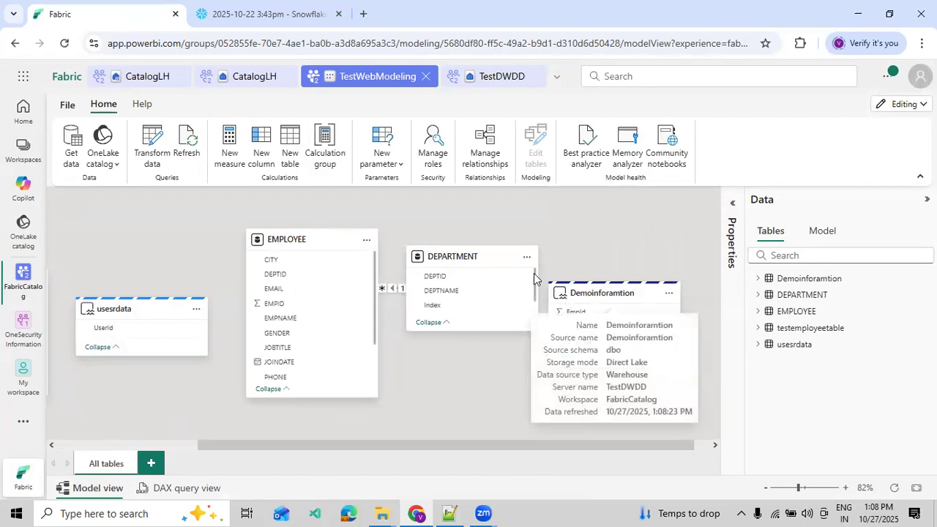
mouse_move(502, 258)
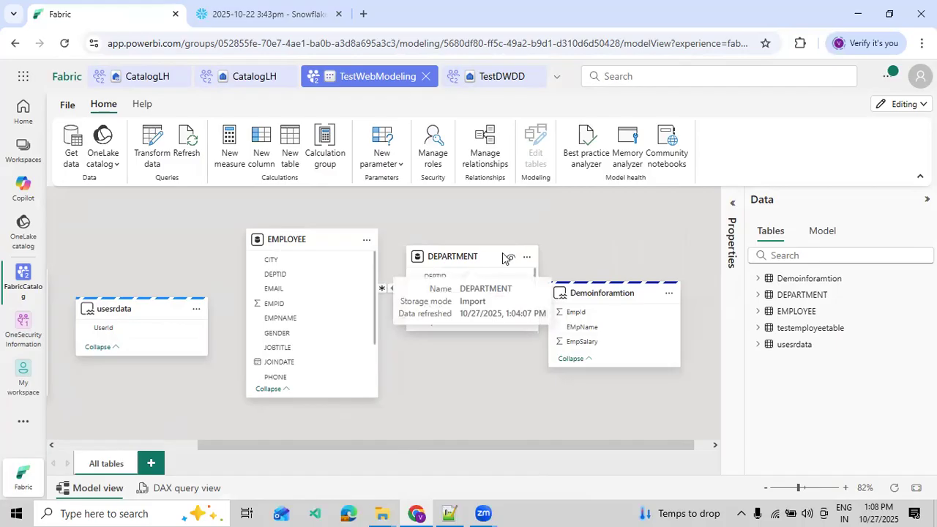
double_click(474, 301)
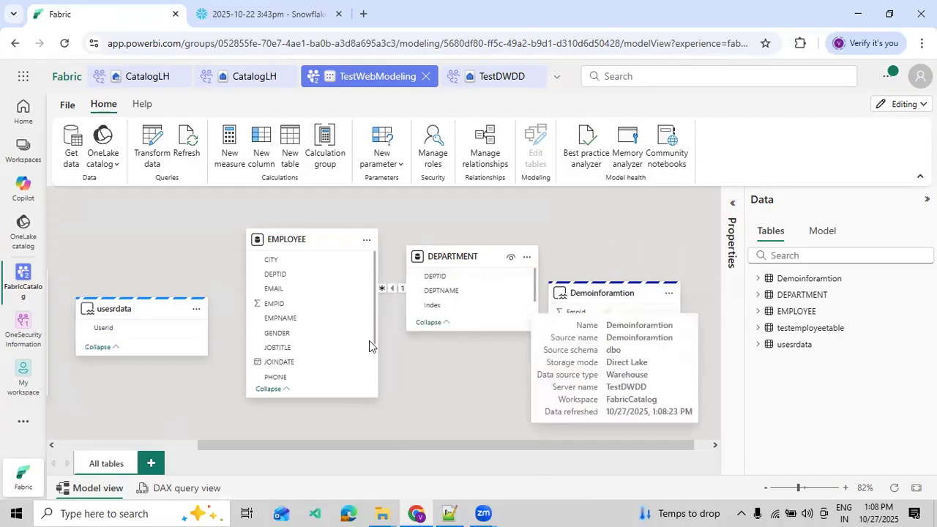
drag(408, 383, 546, 386)
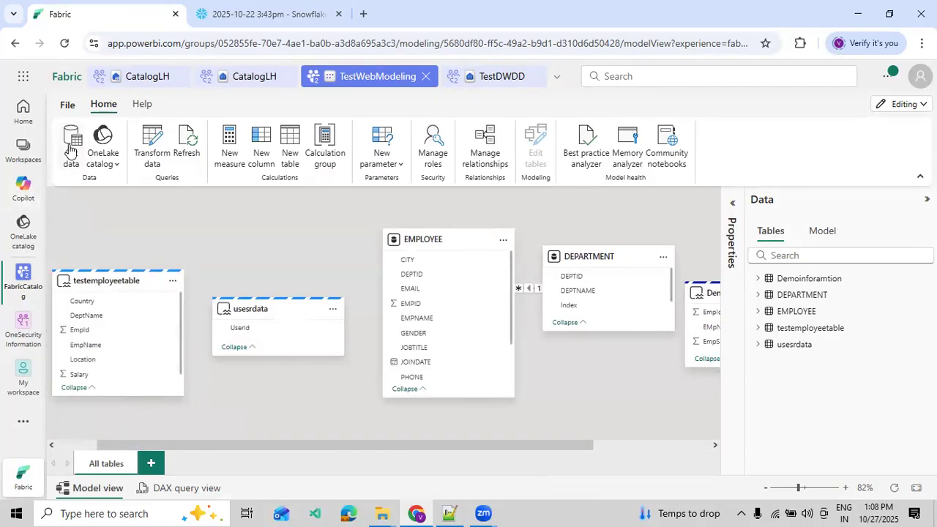
click(102, 162)
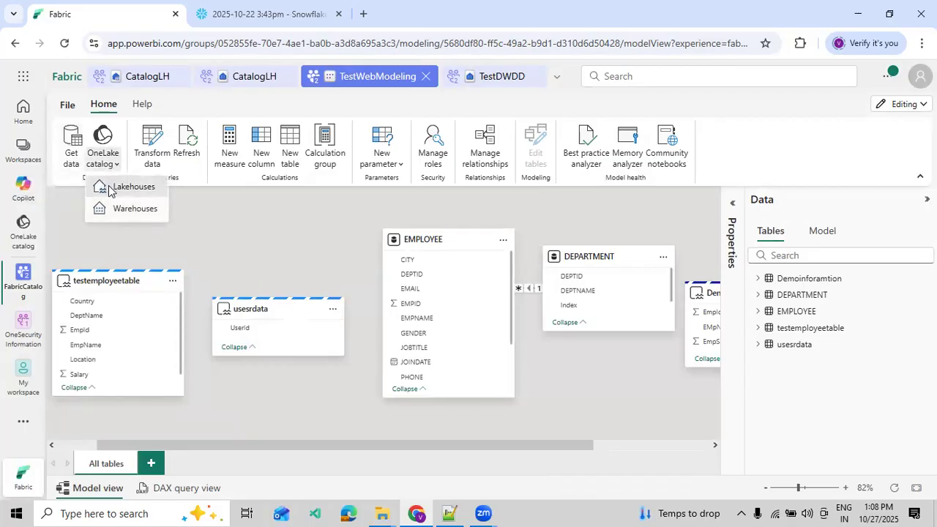
Start a new calculated table named SalesInformation with a SUMMARIZE function on its own line
click(290, 157)
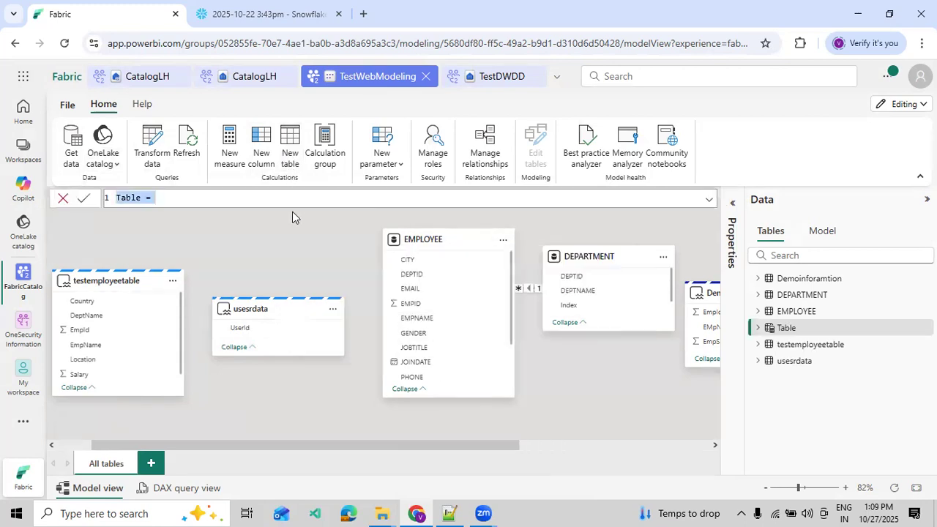
scroll(289, 210, up, 3)
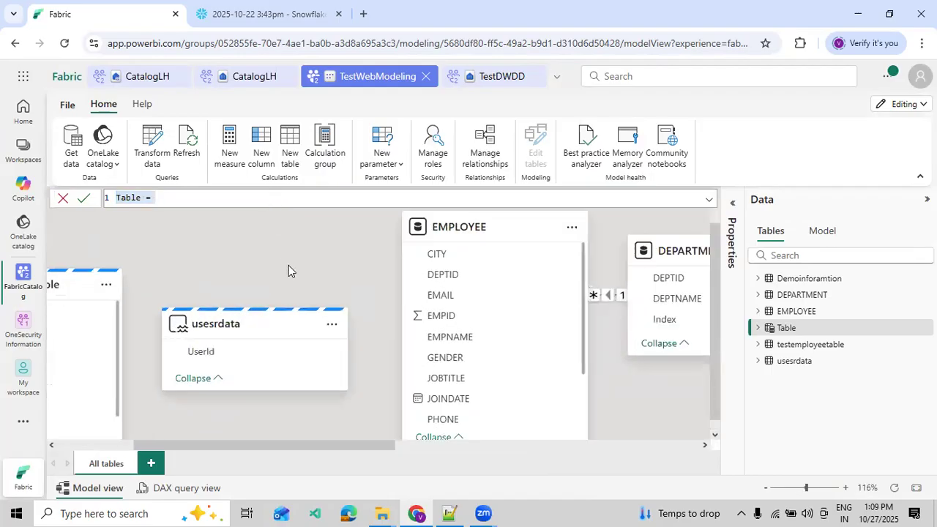
scroll(289, 266, down, 1)
click(210, 199)
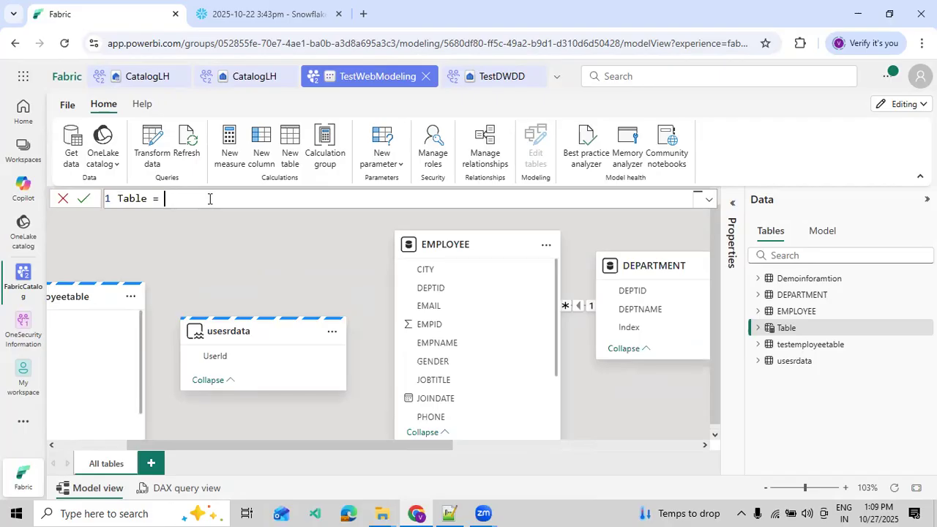
key(ctrl+a)
text(SalesInformation =)
key(shift+Return)
text(Sum)
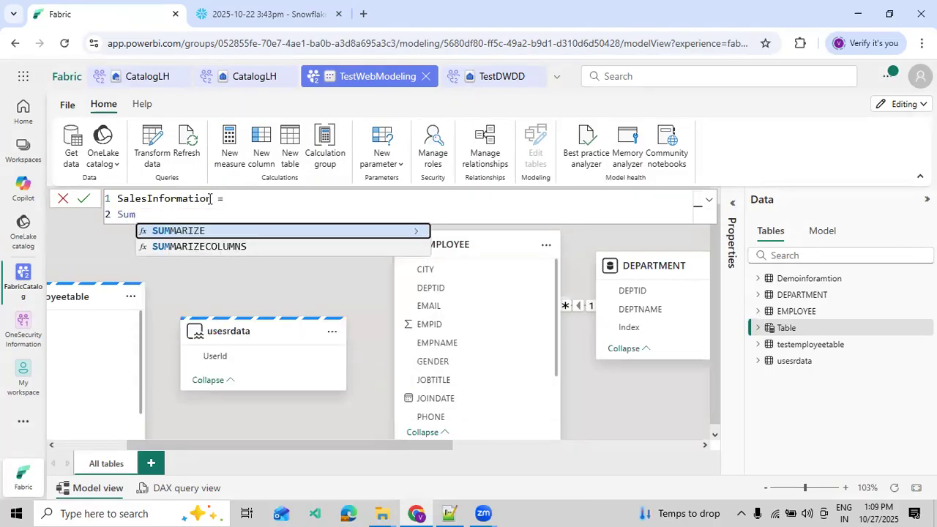
key(Tab)
key(shift+Return)
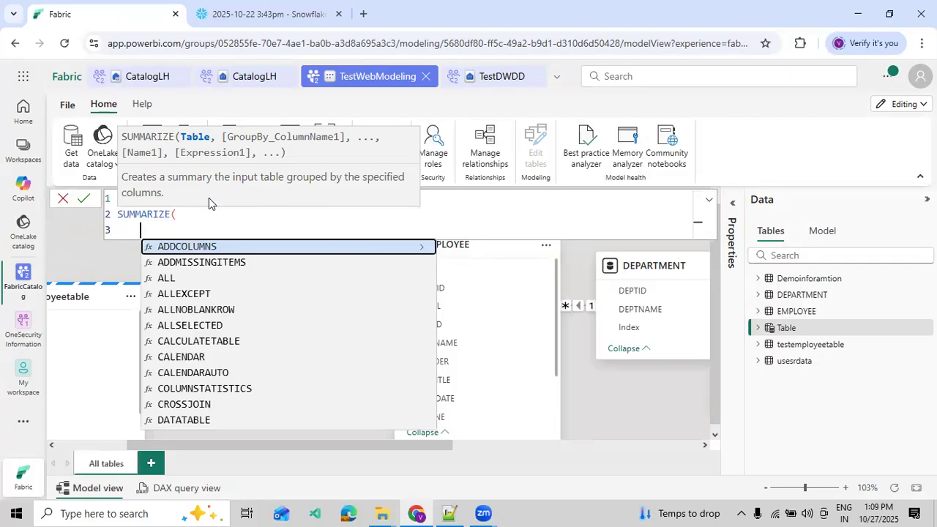
Give SUMMARIZE the EMPLOYEE table and EMPLOYEE[CITY] as the first grouping column
text(em)
key(Tab)
text(,)
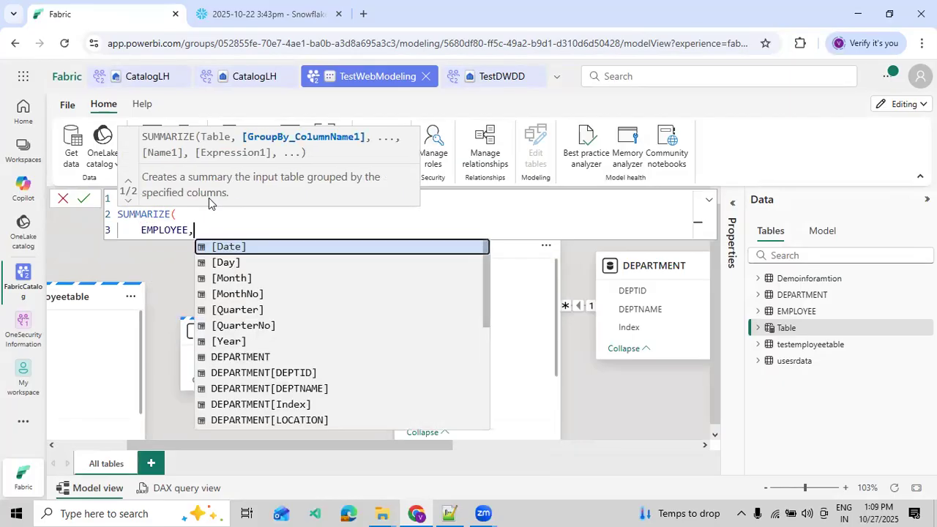
key(shift+Return)
text(em)
key(Down)
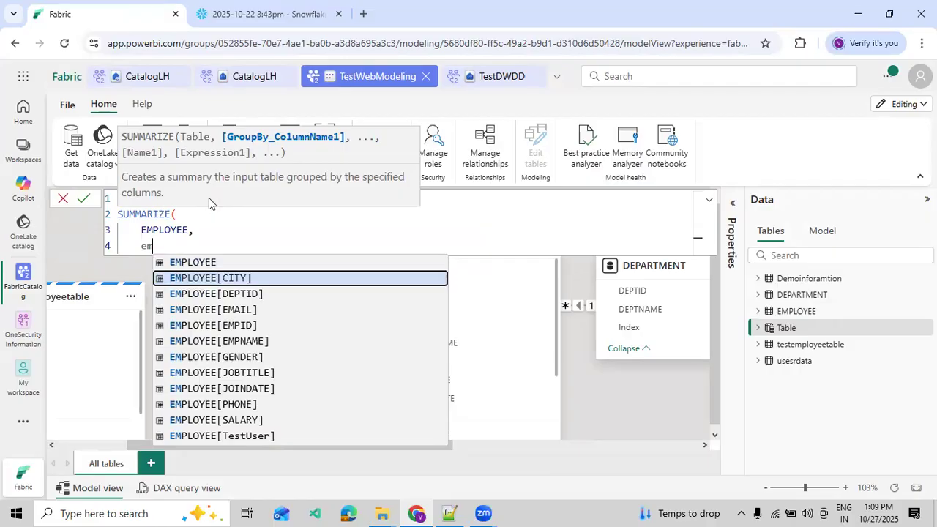
key(Tab)
key(shift+Return)
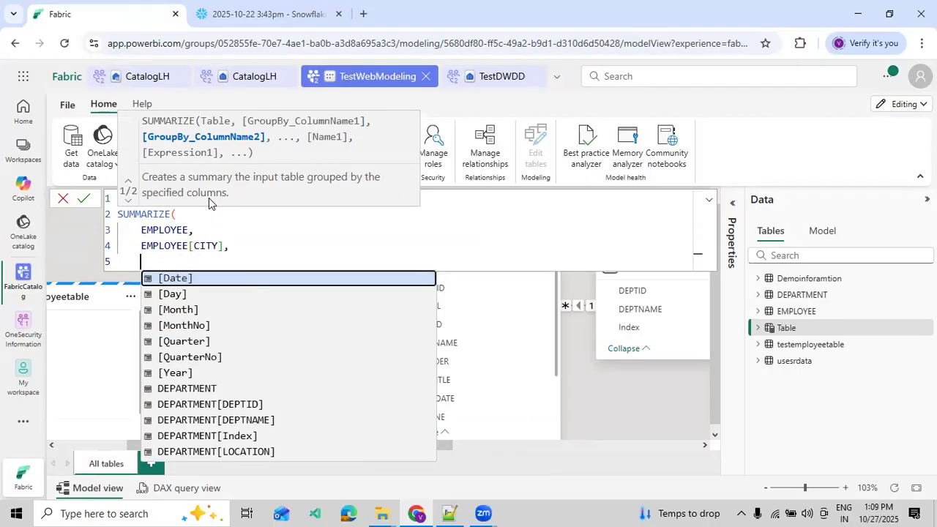
Add EMPLOYEE[EMAIL] as the second grouping column and commit the SalesInformation table formula
text(Emp)
key(Down)
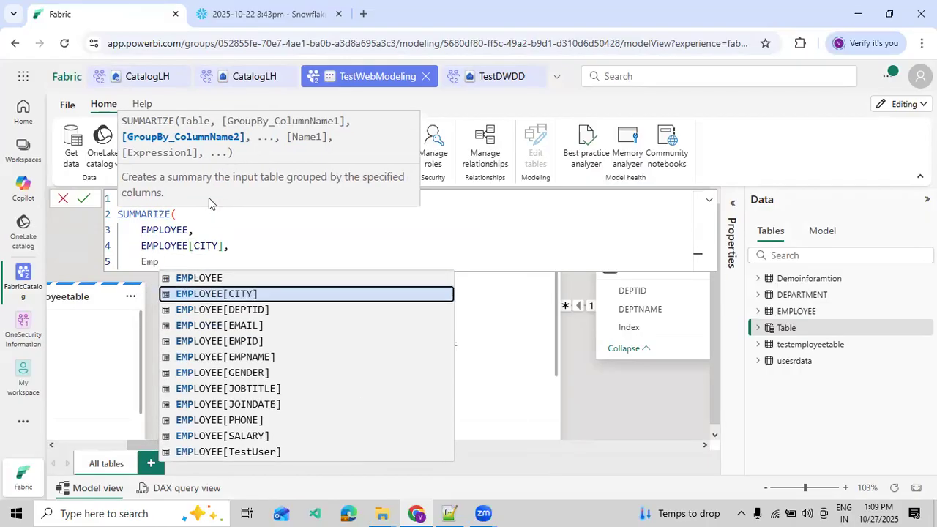
key(Down)
key(Down)
key(Tab)
click(209, 198)
text(SalesInformation =)
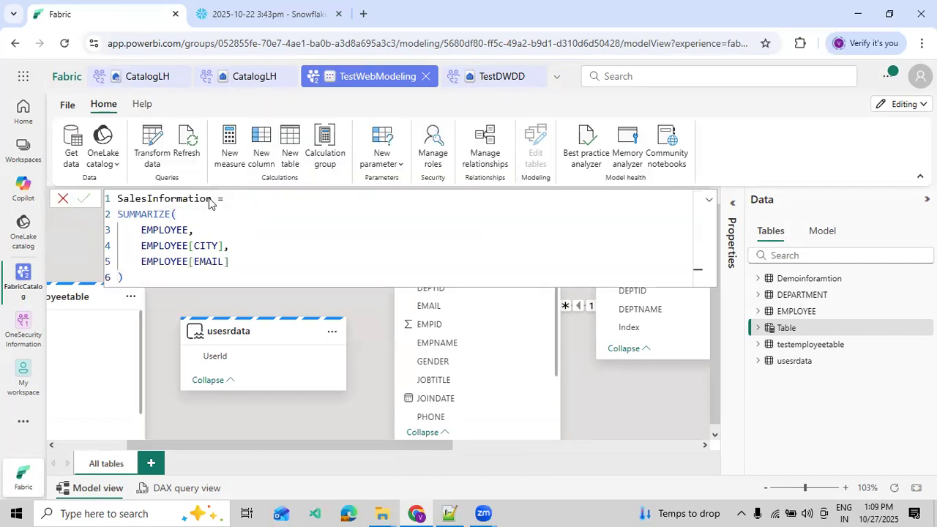
key(Return)
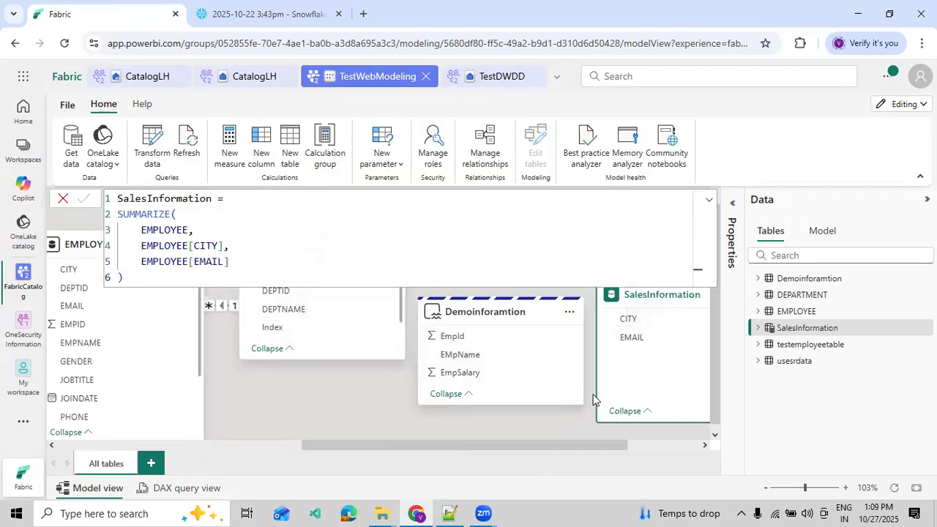
Inspect the SalesInformation card beside Demoinforamtion in the model diagram, with its formula collapsed to one line
click(710, 200)
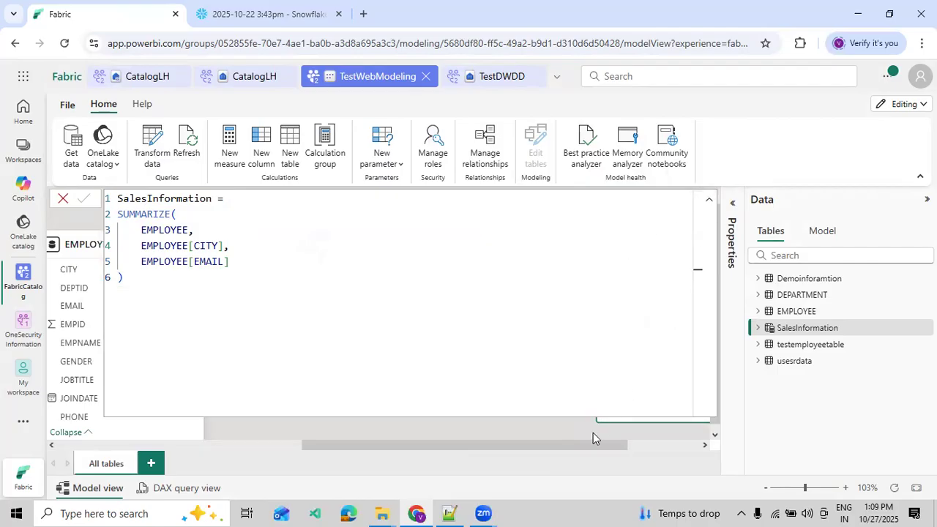
click(709, 200)
drag(603, 448, 688, 455)
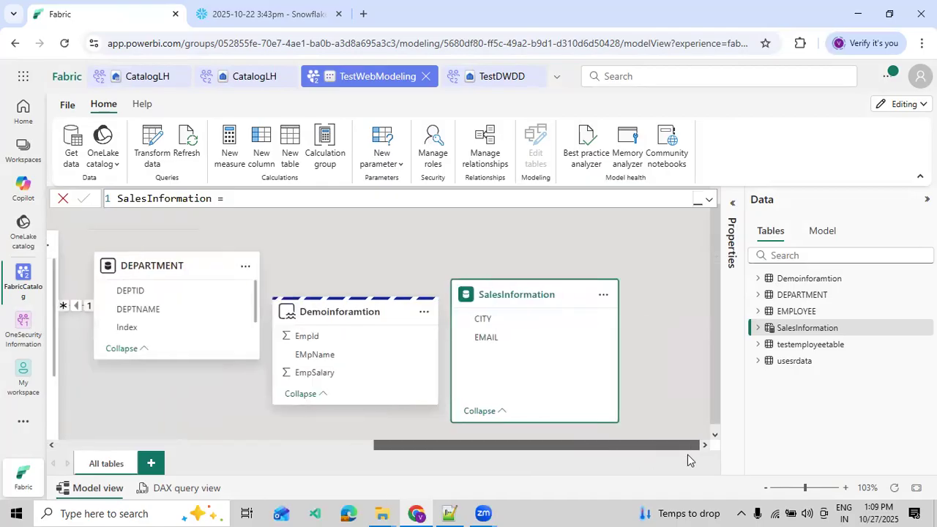
drag(506, 253, 562, 266)
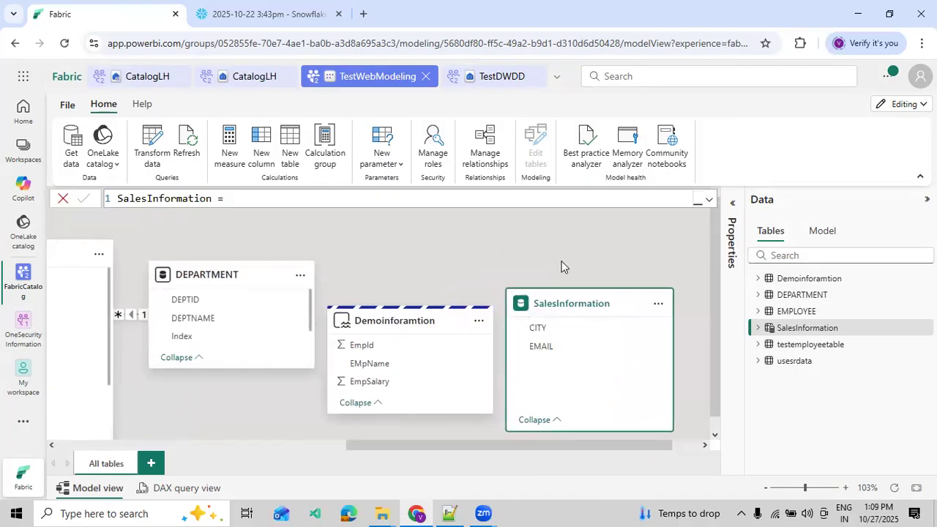
click(562, 255)
click(386, 317)
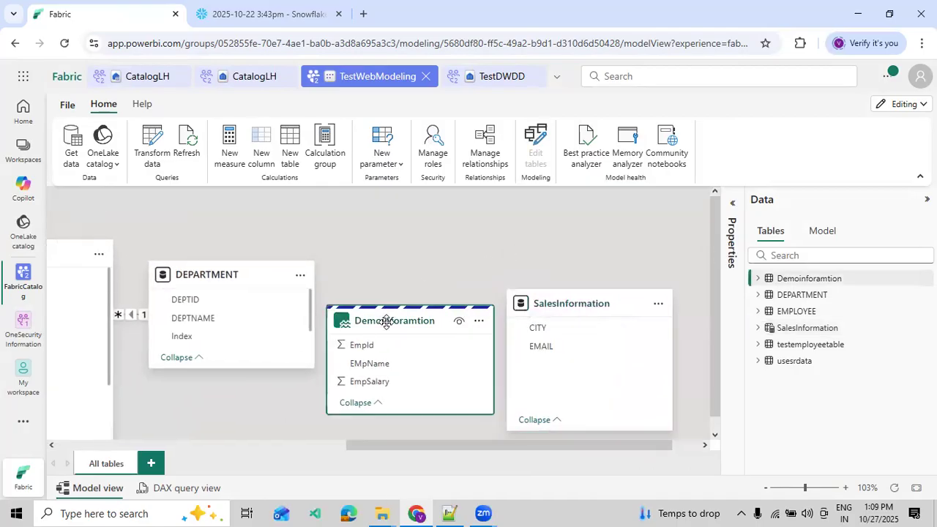
click(388, 243)
Collapse the Data pane and compare the storage details of the Demoinforamtion and usesrdata tables across the diagram
drag(226, 391, 462, 396)
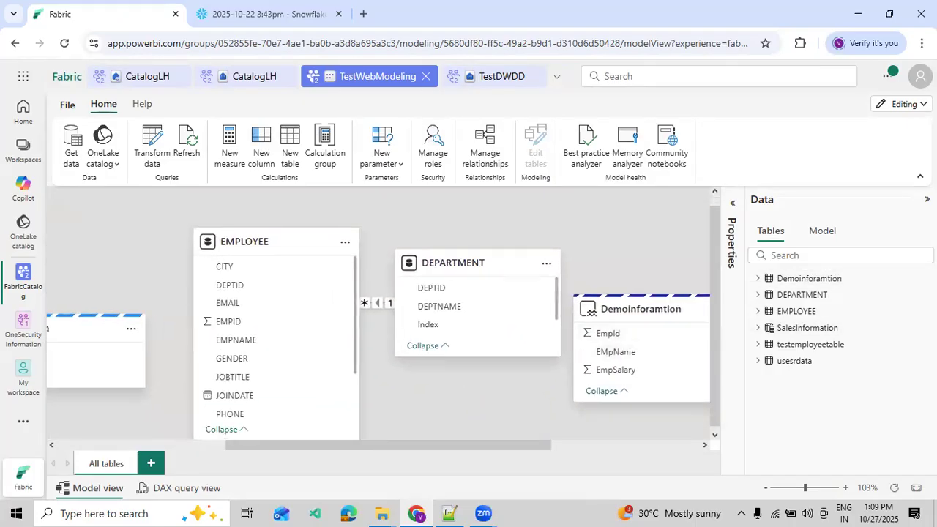
click(927, 200)
drag(661, 260, 496, 247)
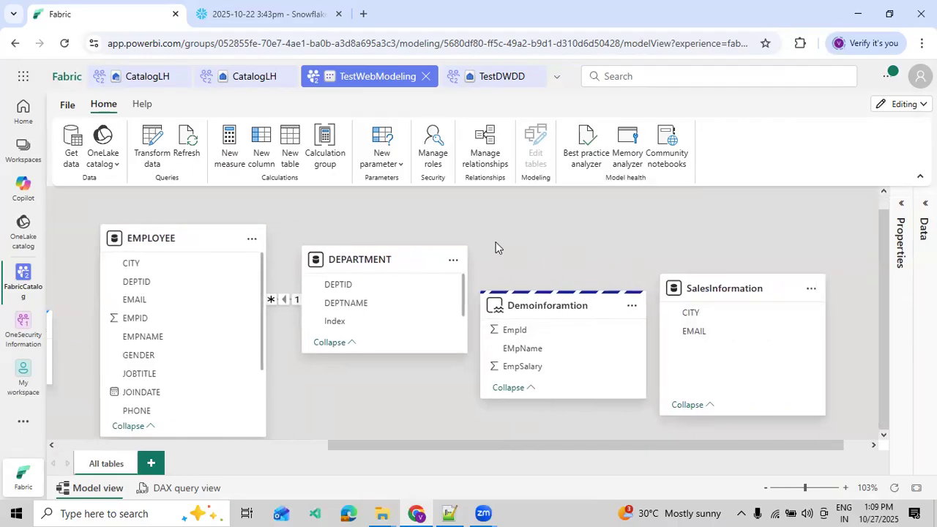
mouse_move(537, 300)
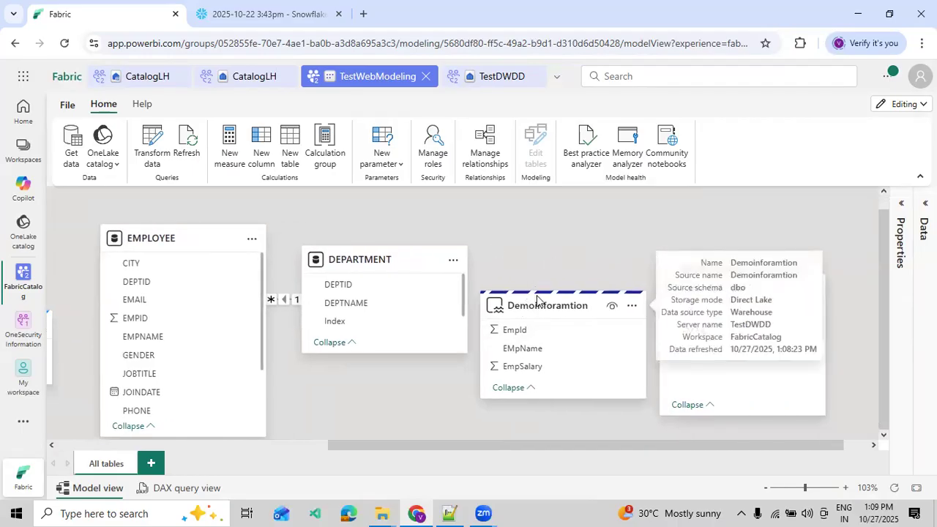
scroll(370, 391, left, 6)
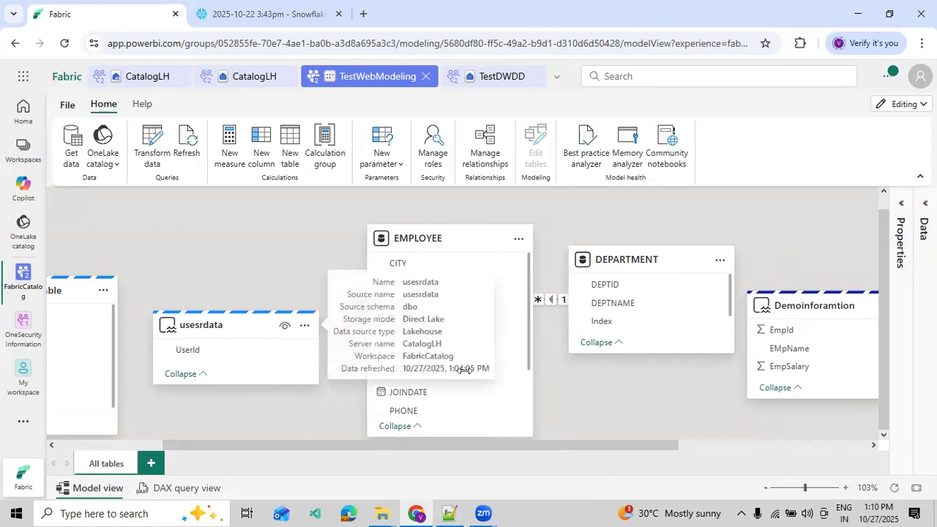
scroll(590, 393, right, 4)
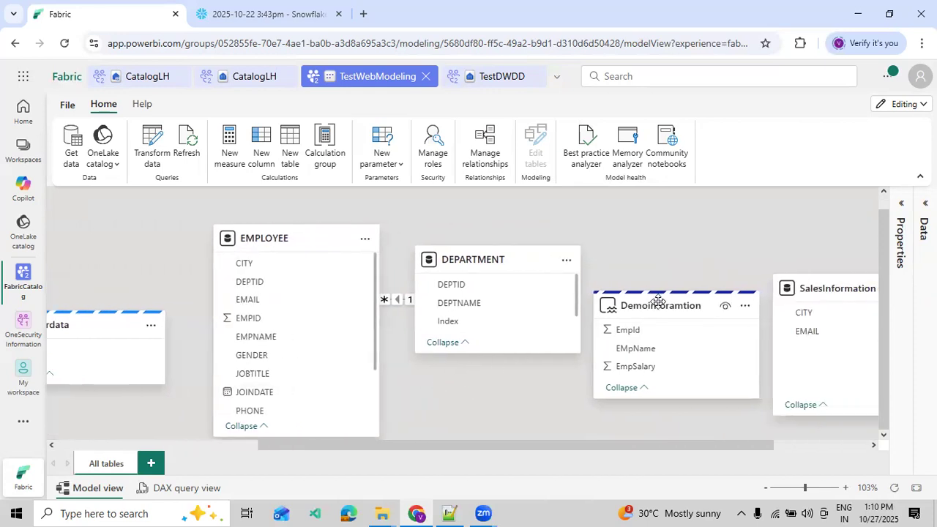
mouse_move(658, 300)
Switch the model to DAX query view and dismiss the notice about discarded queries
click(185, 492)
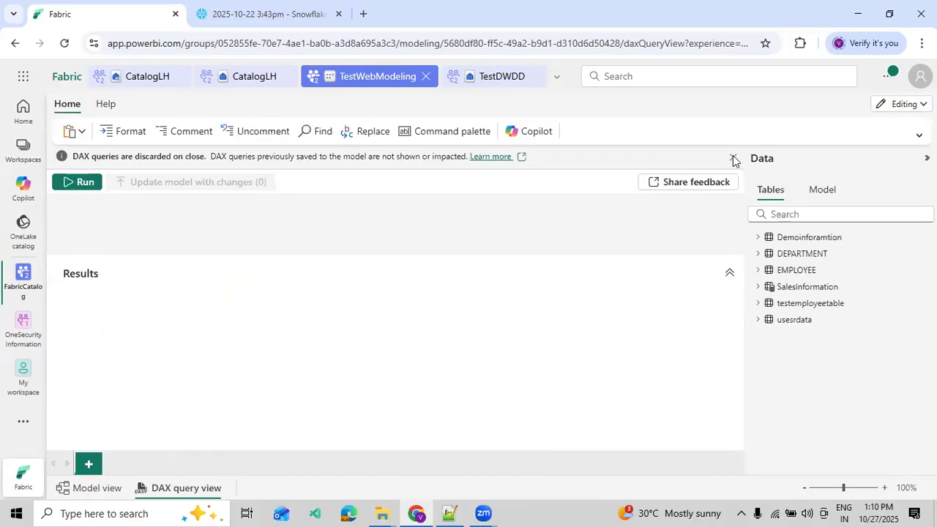
click(733, 158)
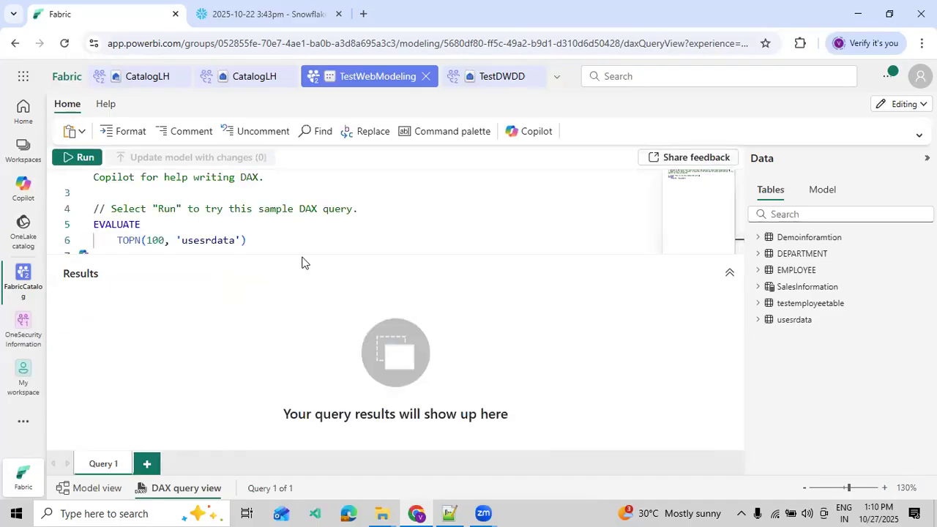
Replace the sample TOPN expression in the DAX query with a SUMMARIZE function over the EMPLOYEE table, enlarging the editor area
drag(306, 240, 116, 242)
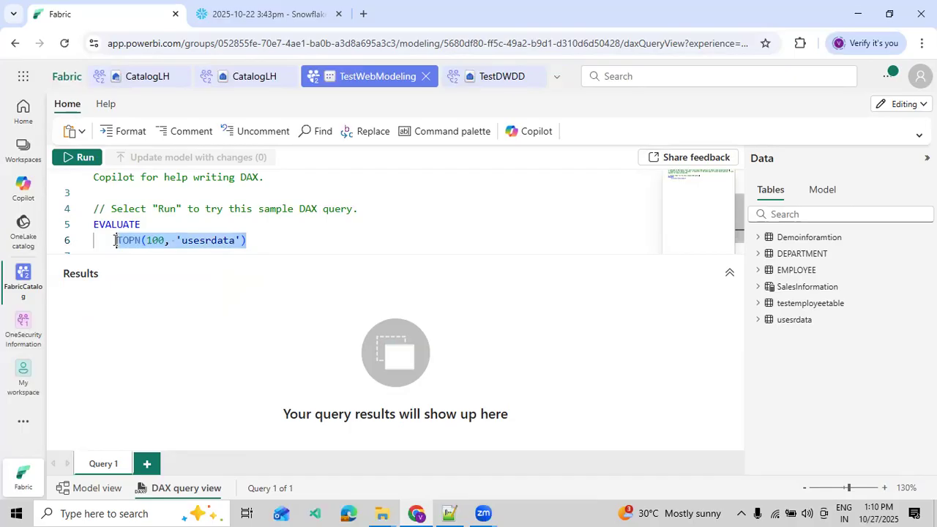
text(E)
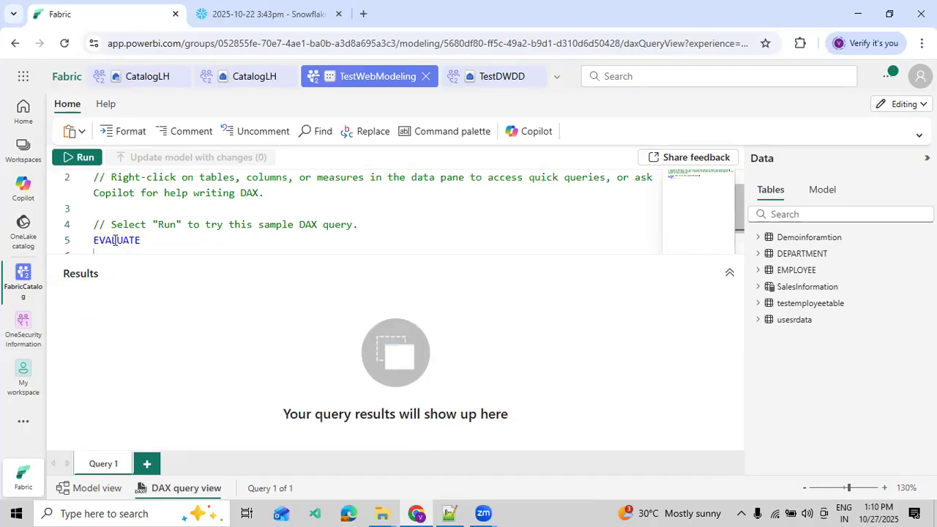
drag(530, 256, 484, 325)
key(BackSpace)
key(BackSpace)
key(BackSpace)
text(sum)
key(Tab)
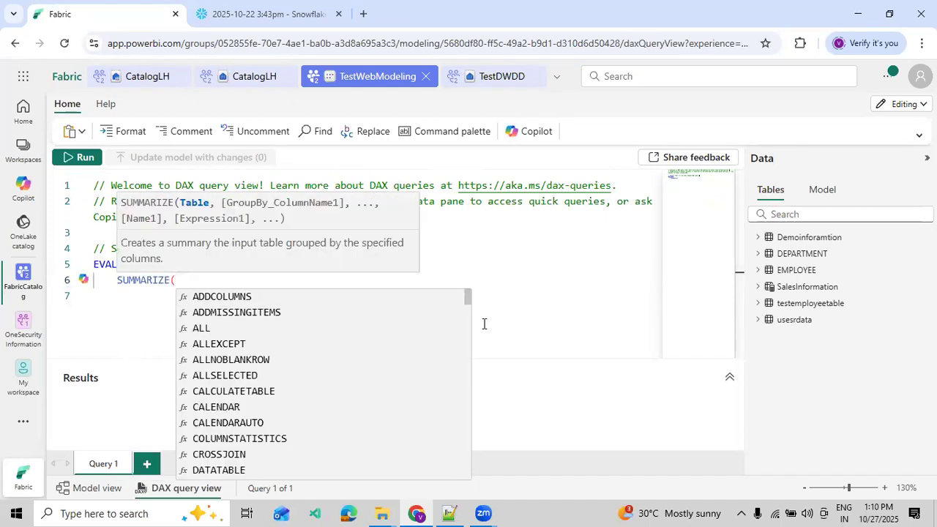
key(Return)
text(emp)
key(Tab)
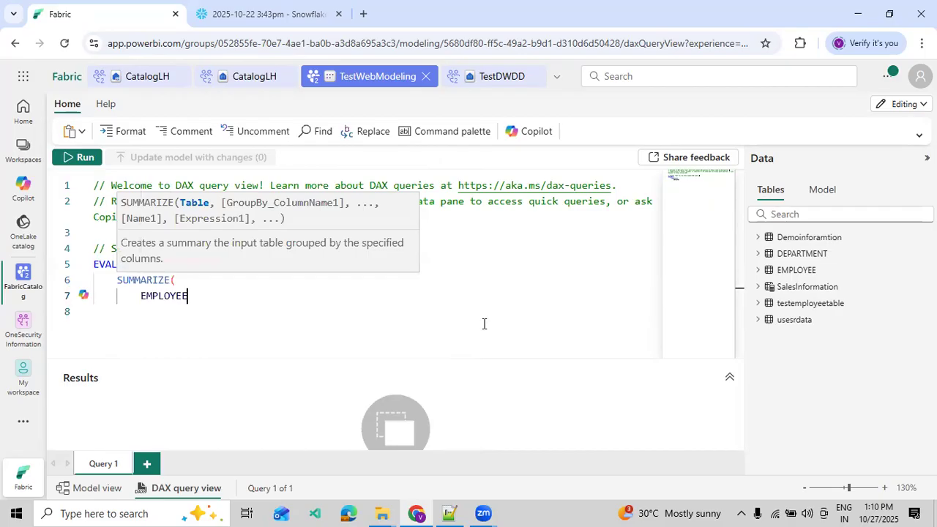
Add EMPLOYEE[EMPID] and EMPLOYEE[EMPNAME] as grouping columns of the SUMMARIZE function, each on its own line
text(,)
key(Return)
text(empid)
key(Tab)
text(,)
key(Return)
text(emp)
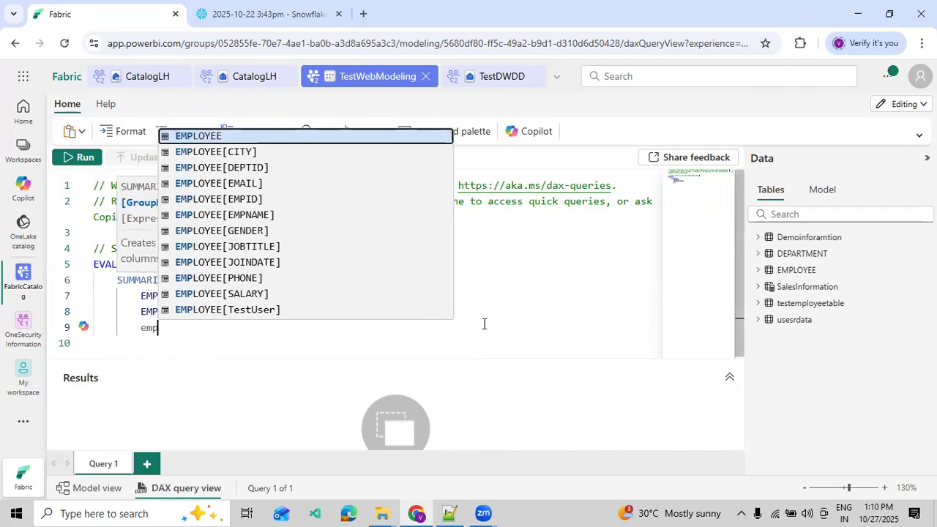
text(n)
key(Tab)
Add EMPLOYEE[PHONE] as the third grouping column, followed by a comma and a new line
text(,)
key(Return)
text(emps)
key(BackSpace)
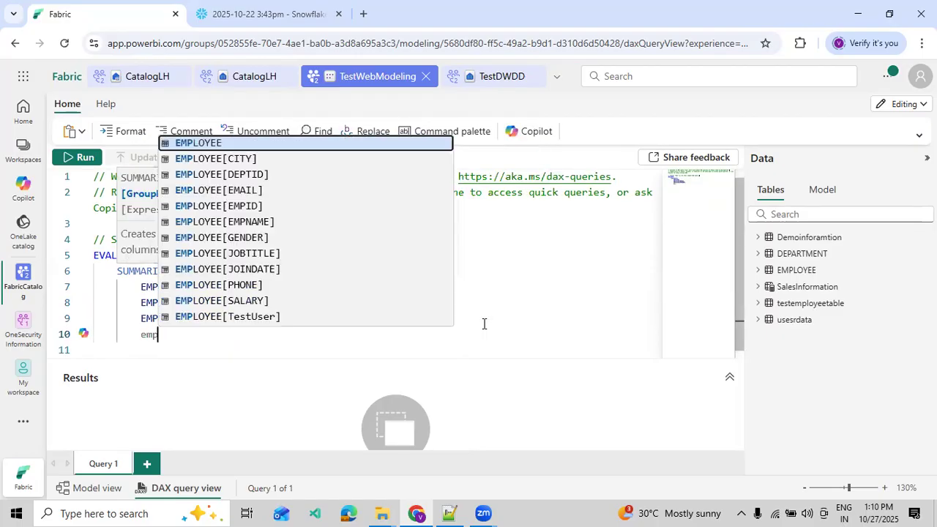
key(Down)
key(Down)
key(Down)
key(Down)
key(Down)
key(Down)
key(Down)
key(Down)
key(Down)
key(Down)
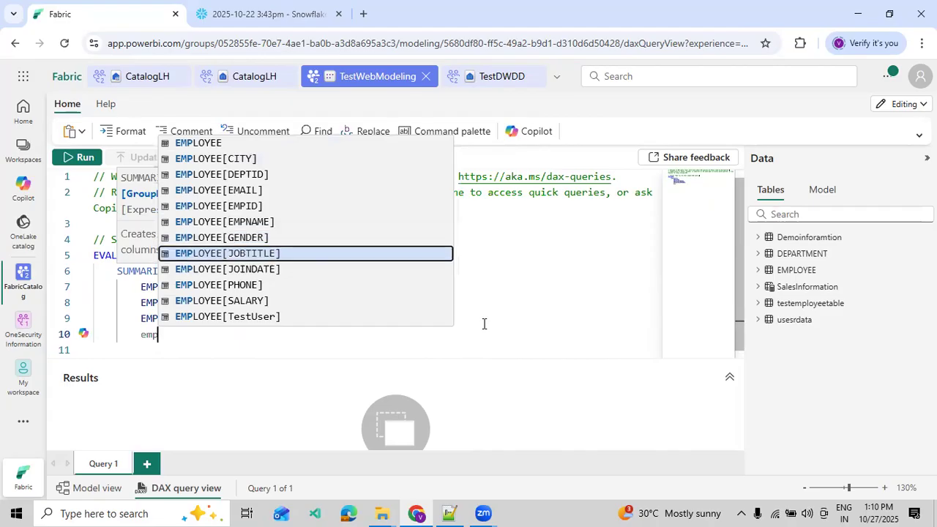
key(Up)
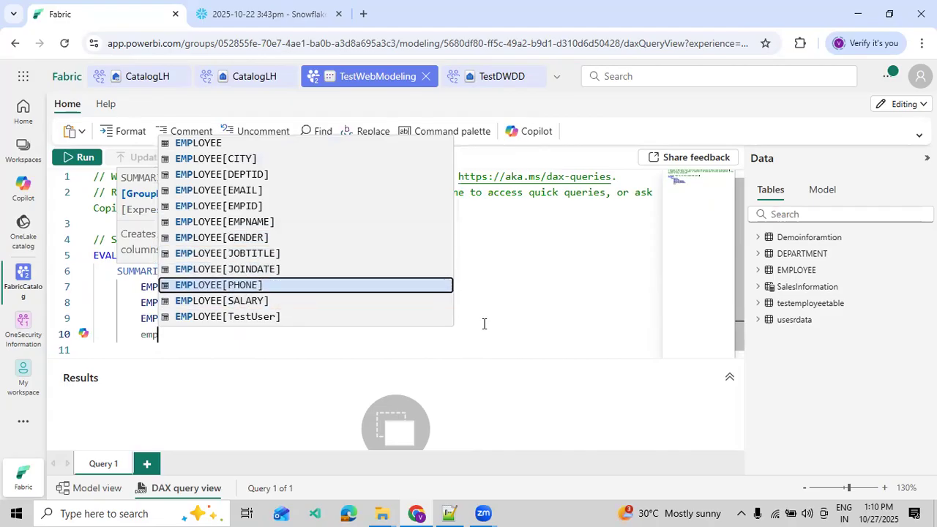
key(Return)
text(,)
key(Return)
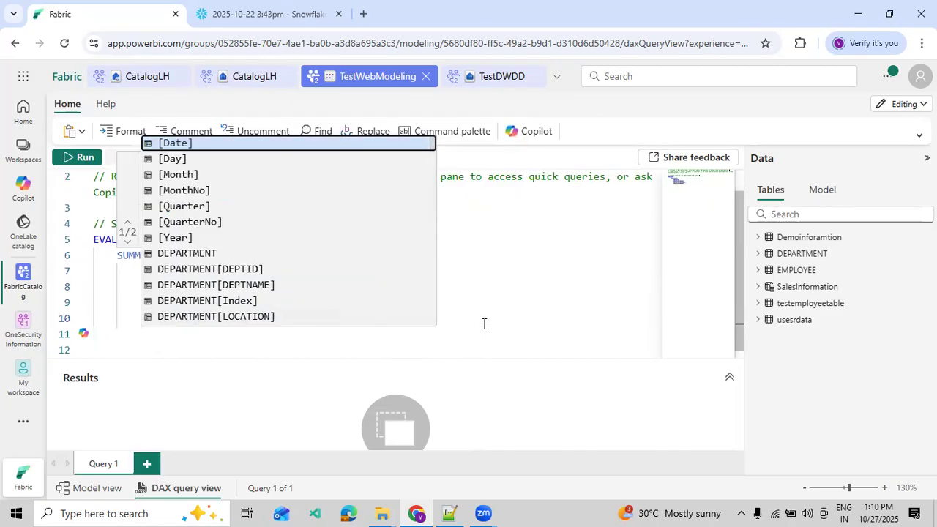
Add a "TotalSalary" column defined as CALCULATE(SUM(Demoinforamtion[EmpSalary])) and close the SUMMARIZE function on a separate line
text(""TotalSalry)
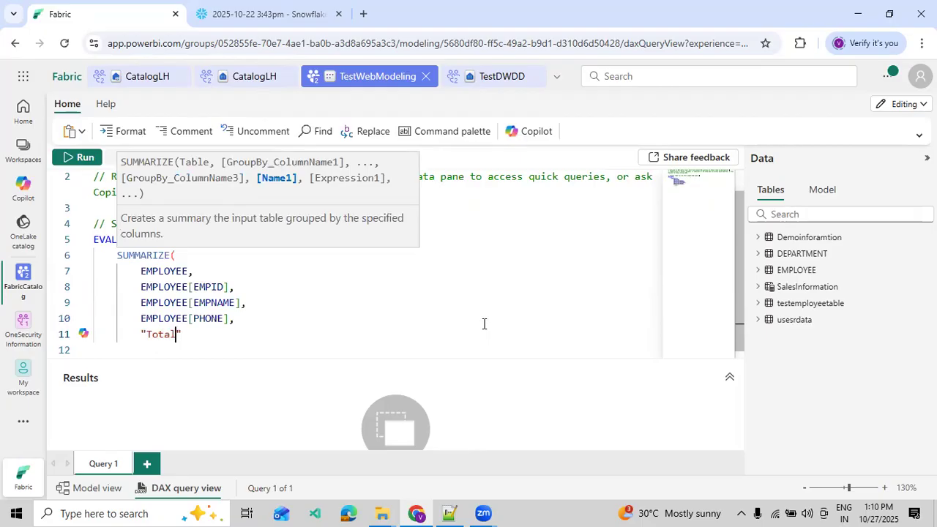
key(Left)
text(a)
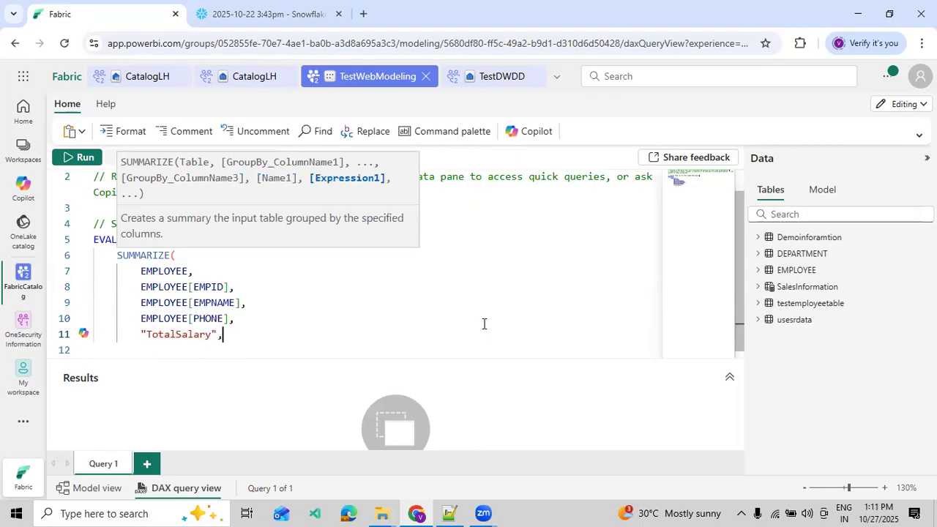
text(,cal)
key(Tab)
text((sum)
key(Tab)
text(()
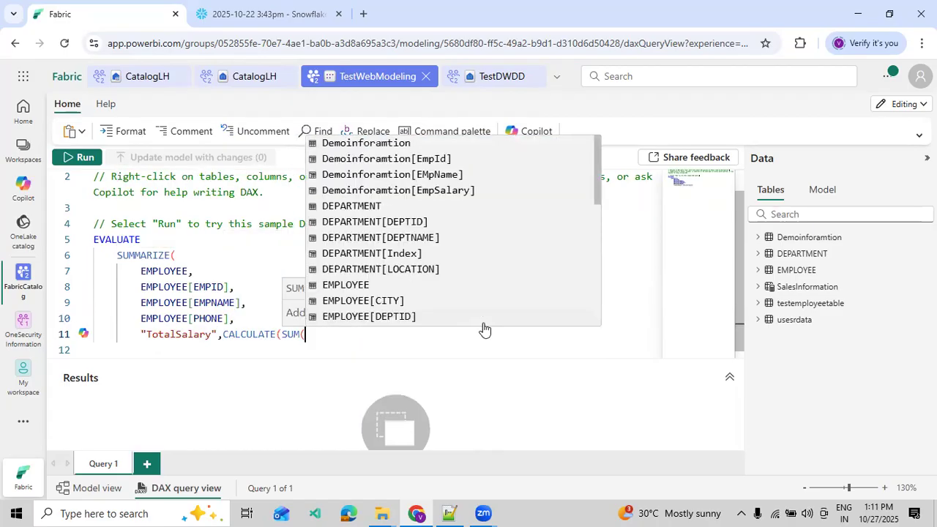
text(emps)
key(Tab)
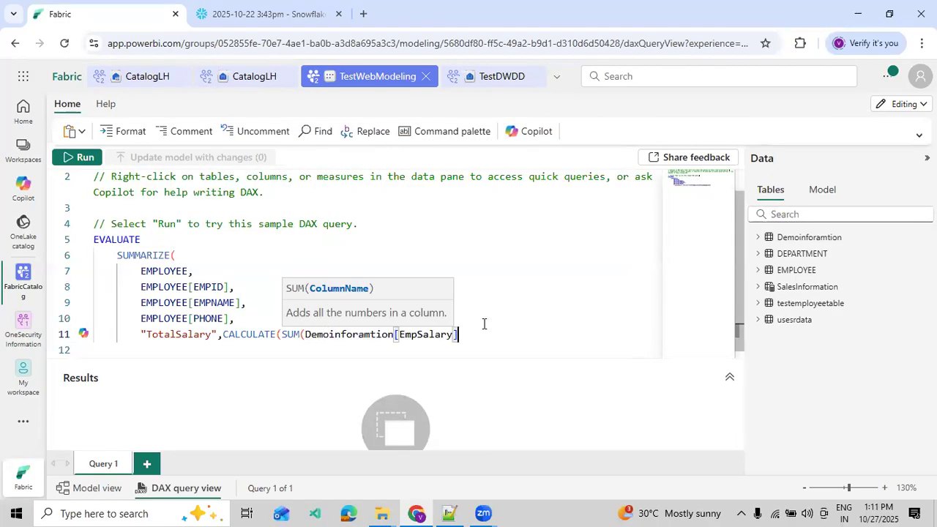
text())))
key(Left)
key(Return)
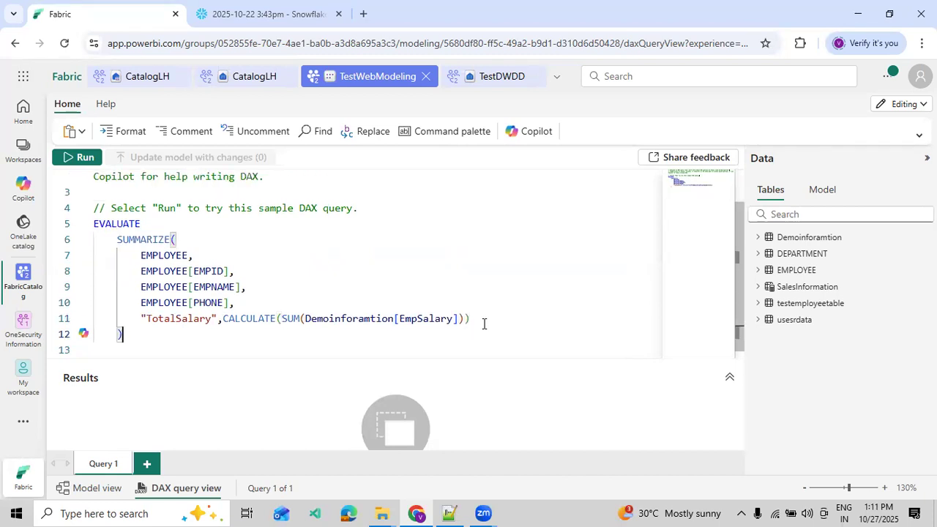
Run the query and compare the TotalSalary results with the column's expression
click(86, 158)
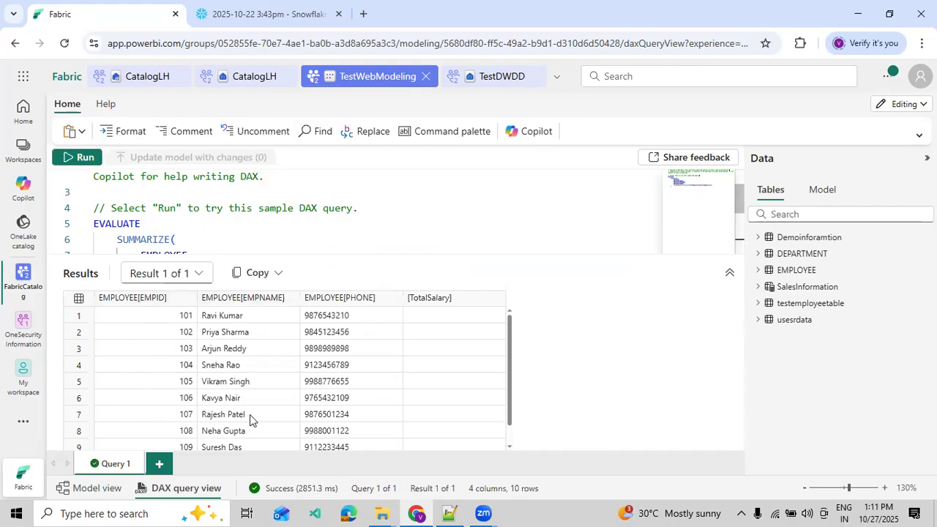
scroll(417, 349, down, 1)
scroll(432, 351, up, 1)
scroll(505, 235, down, 2)
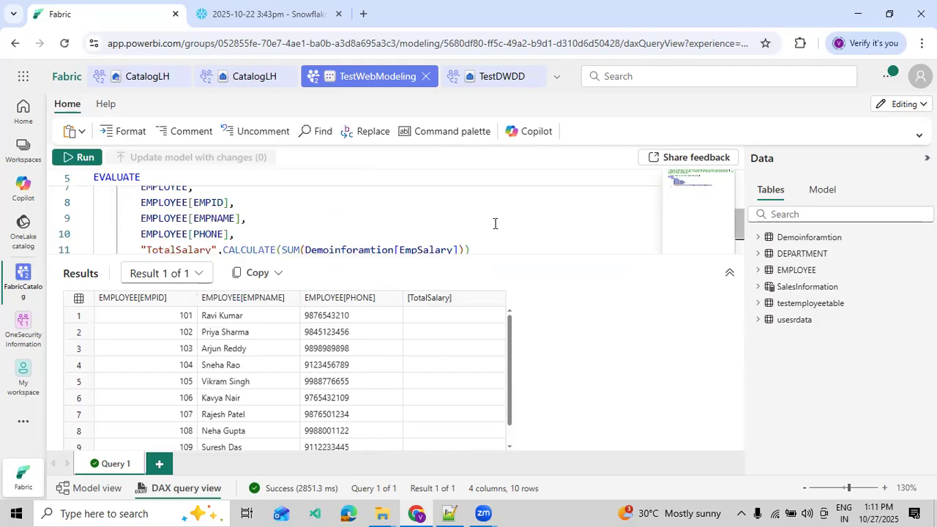
scroll(495, 223, down, 1)
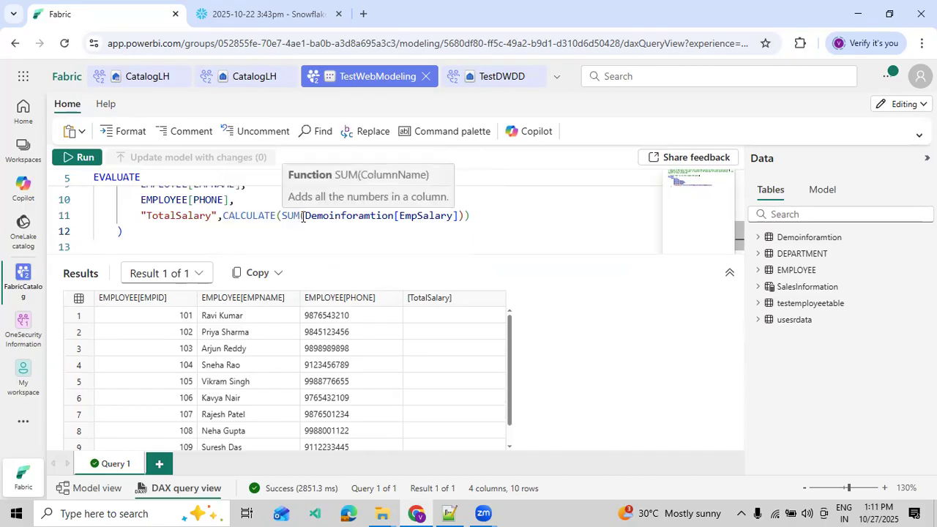
Try to run the query with the SUM's table name replaced by EMPLOYEE, keeping the EmpSalary column
double_click(347, 216)
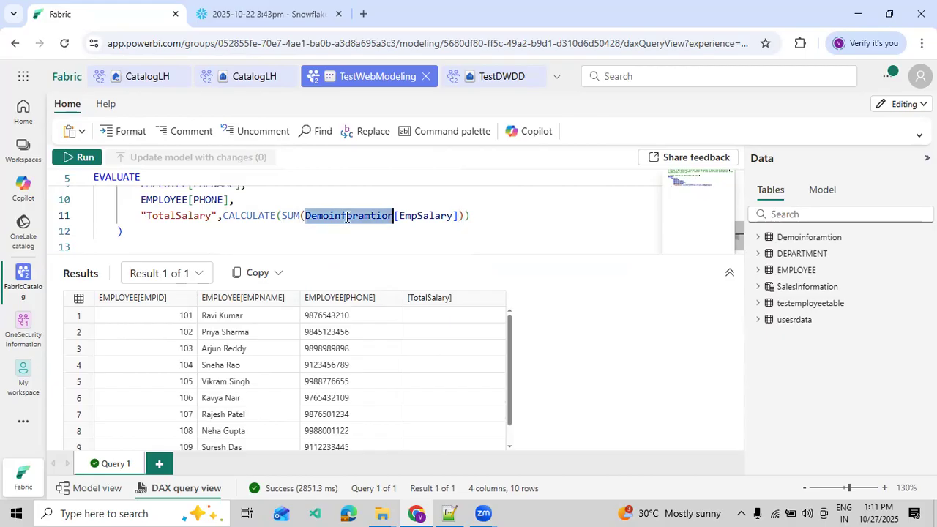
text(Em)
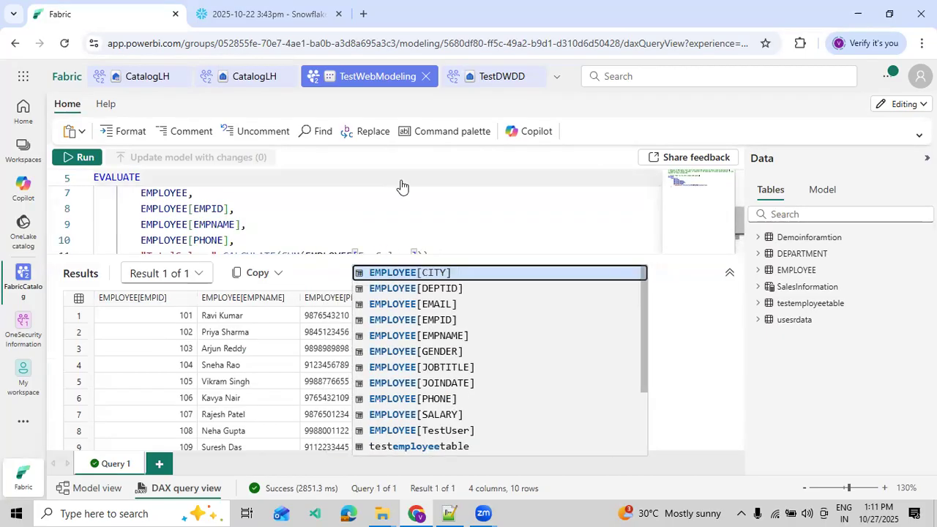
scroll(384, 206, up, 2)
scroll(382, 211, down, 3)
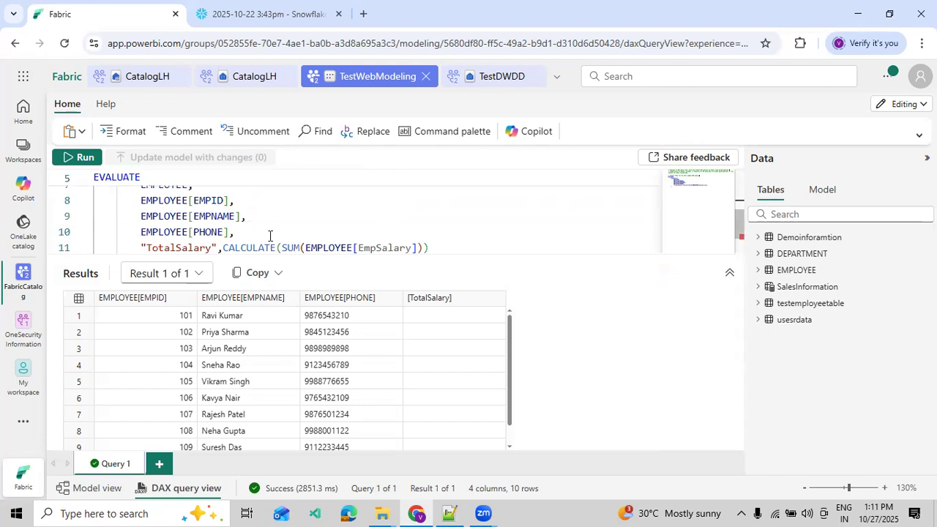
click(78, 157)
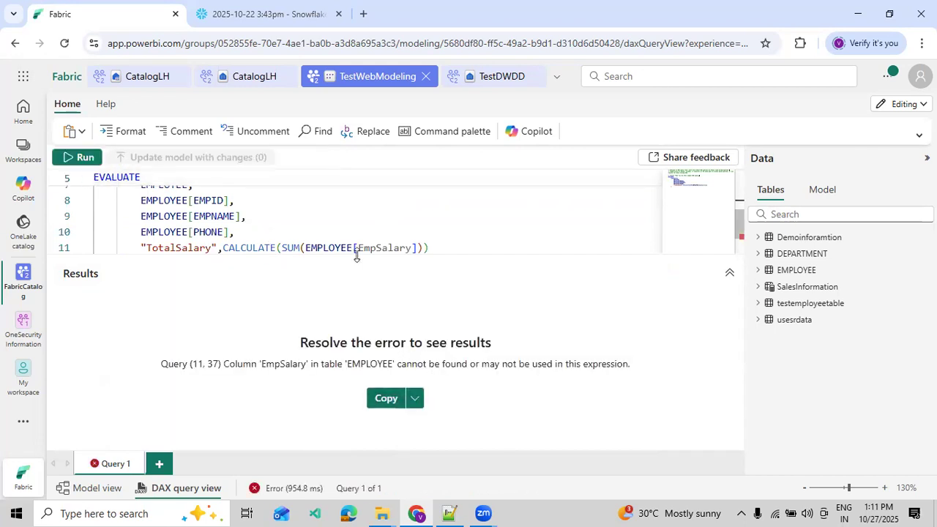
Replace the SUM argument with EMPLOYEE[SALARY], enlarge the editor area and add the closing parentheses
drag(438, 248, 308, 249)
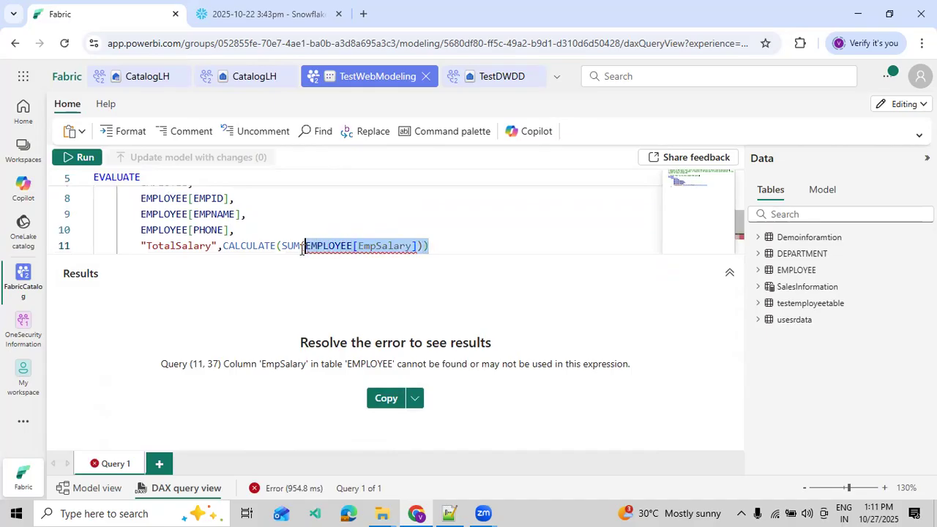
text(EMP)
key(Down)
key(Down)
key(Down)
key(Down)
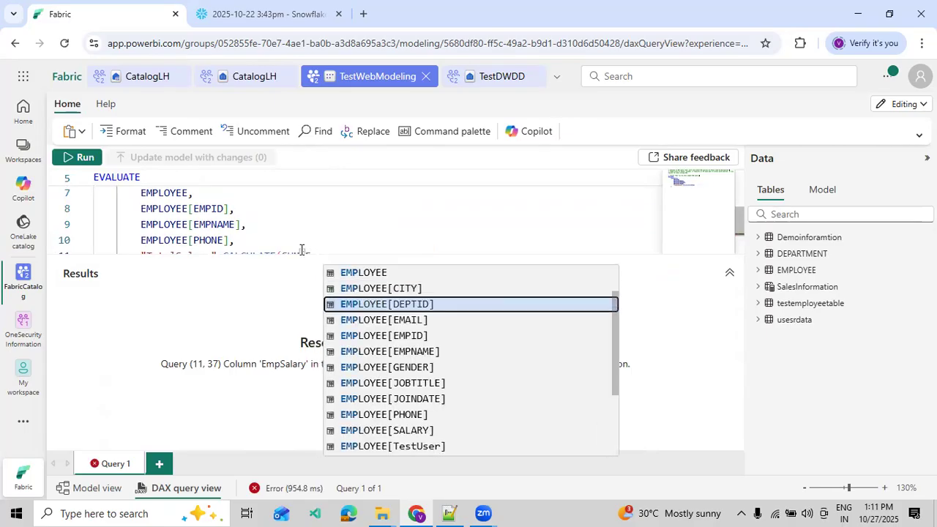
key(Down)
key(Down)
key(Down)
key(Down)
key(Down)
key(Down)
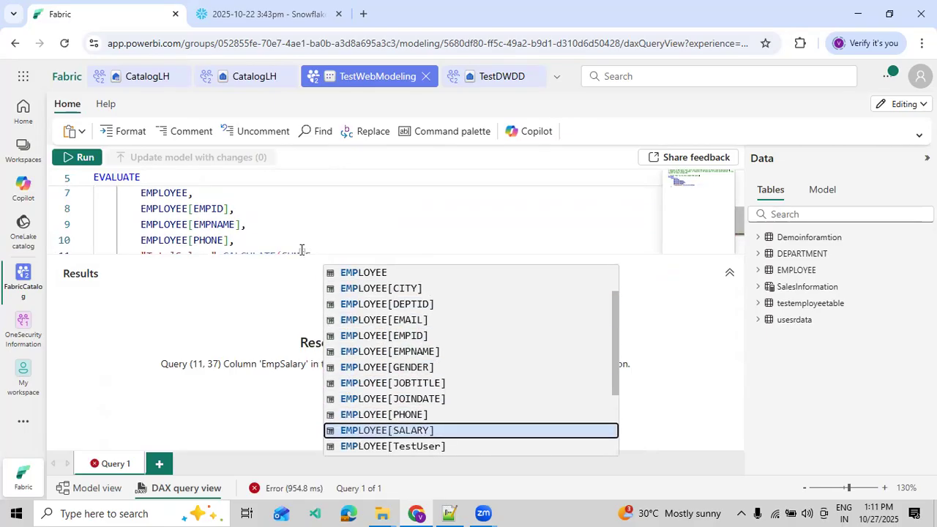
key(Return)
drag(310, 253, 420, 322)
text())))
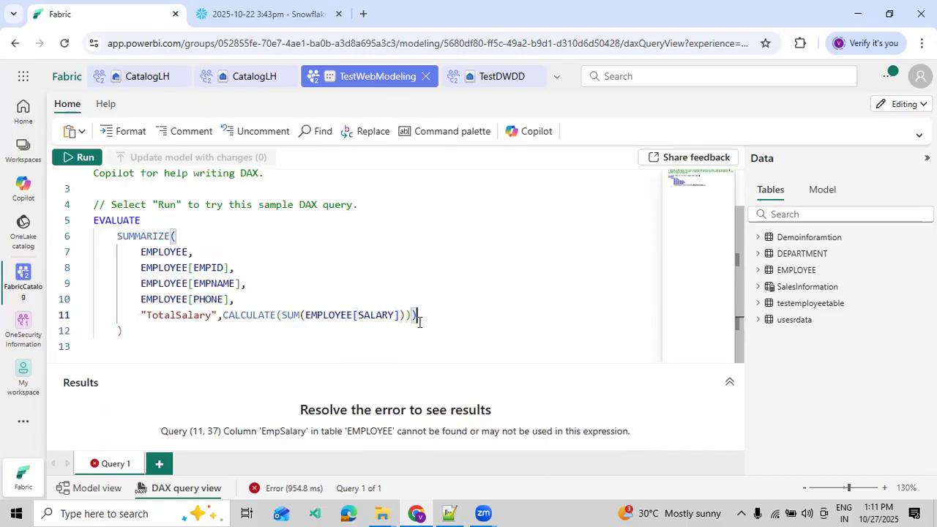
Remove the surplus closing parenthesis and its empty line from the end of the query, and run it
click(291, 337)
key(BackSpace)
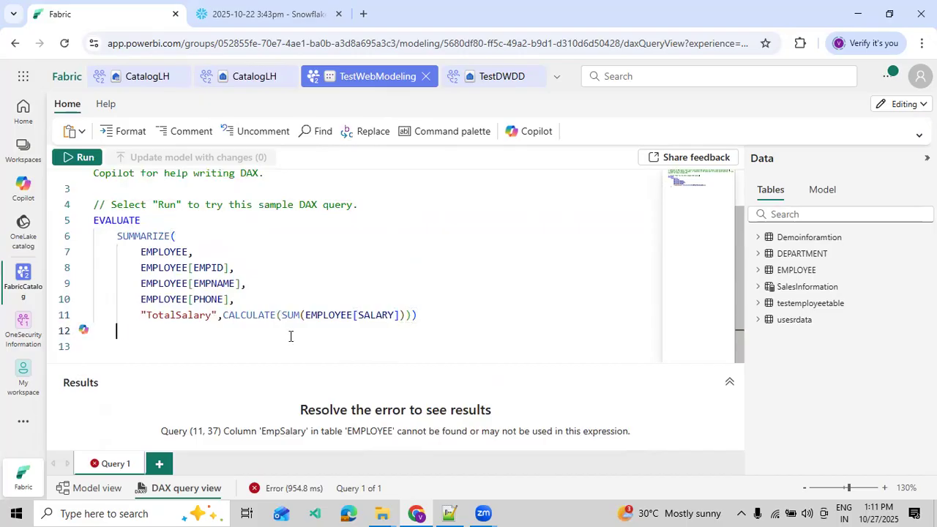
scroll(290, 336, up, 1)
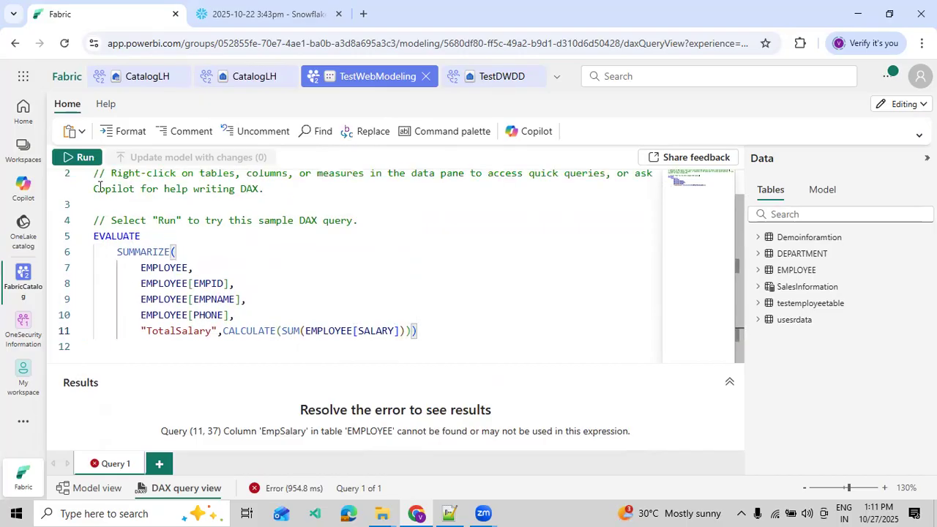
click(79, 157)
scroll(451, 355, down, 1)
scroll(451, 360, up, 1)
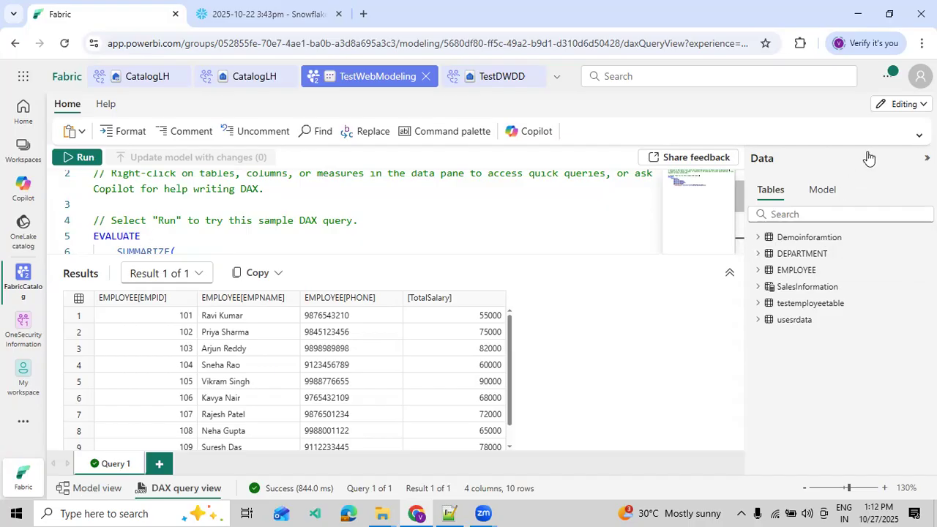
Collapse the Data pane and review the model's mode choices, keeping Editing selected
click(926, 158)
click(914, 108)
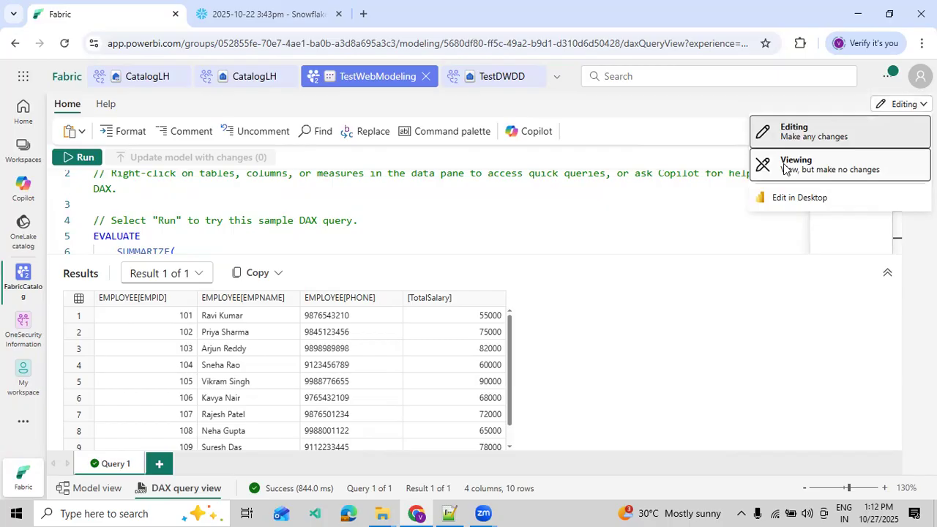
click(810, 134)
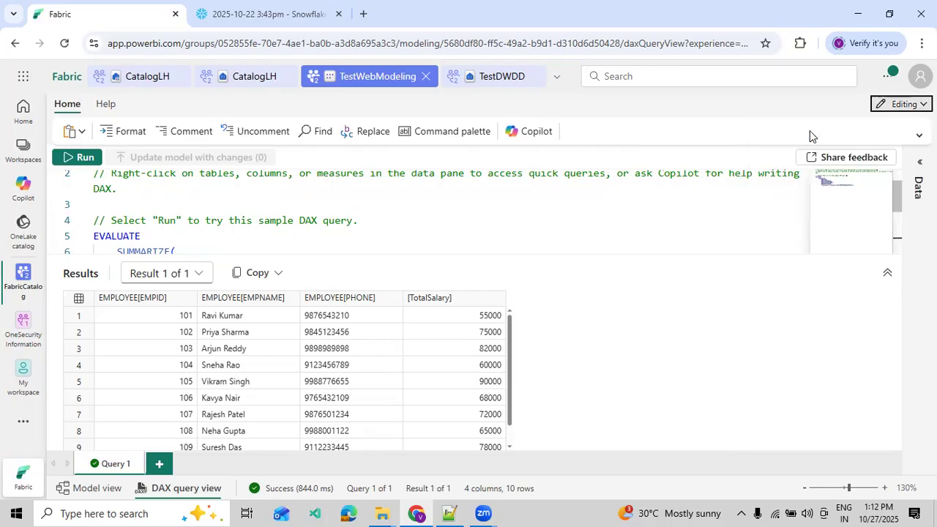
Return to the model view and examine the available new parameter types and the testemployeetable and usesrdata tables
click(93, 488)
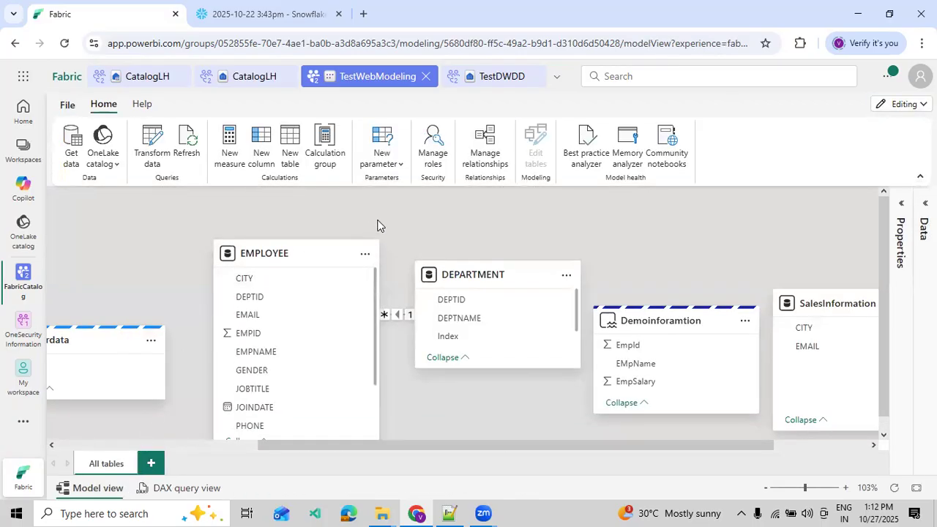
click(381, 157)
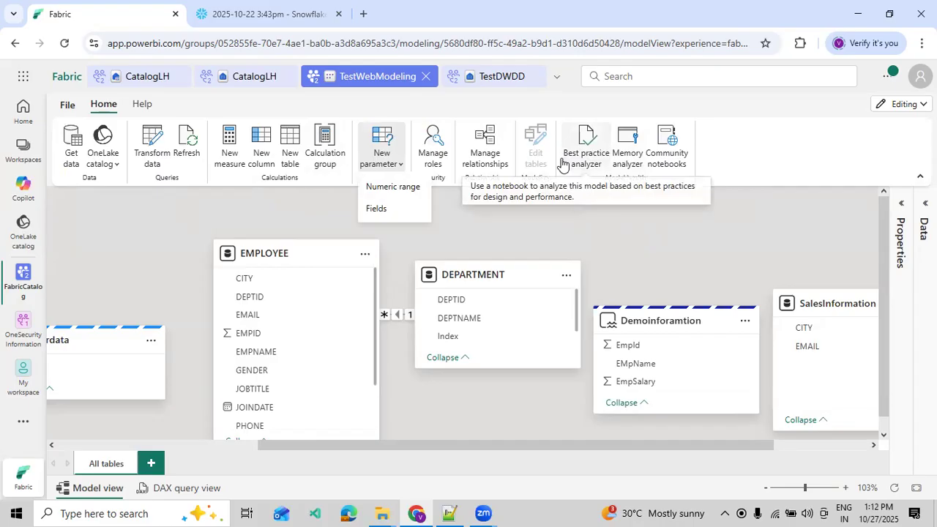
drag(350, 442, 69, 442)
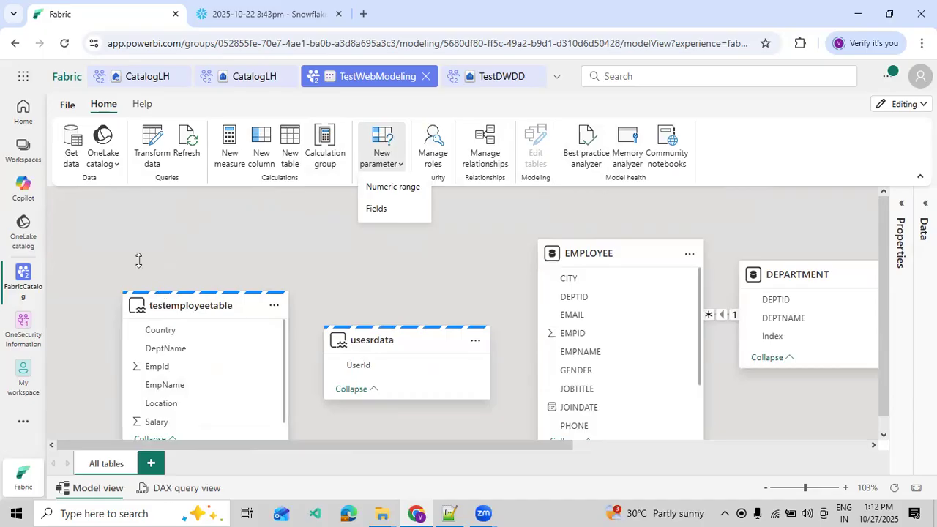
Open the version history of the TestWebModeling semantic model to examine its saved versions
click(69, 107)
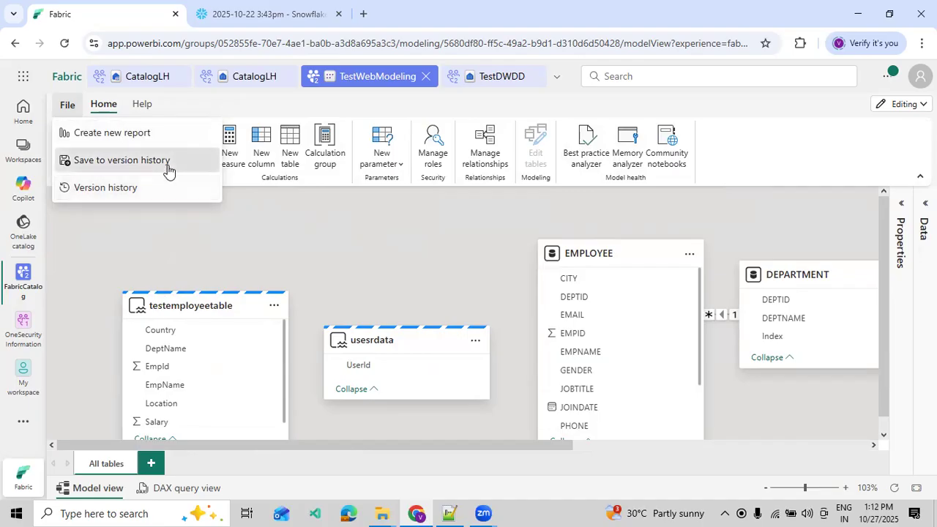
click(96, 187)
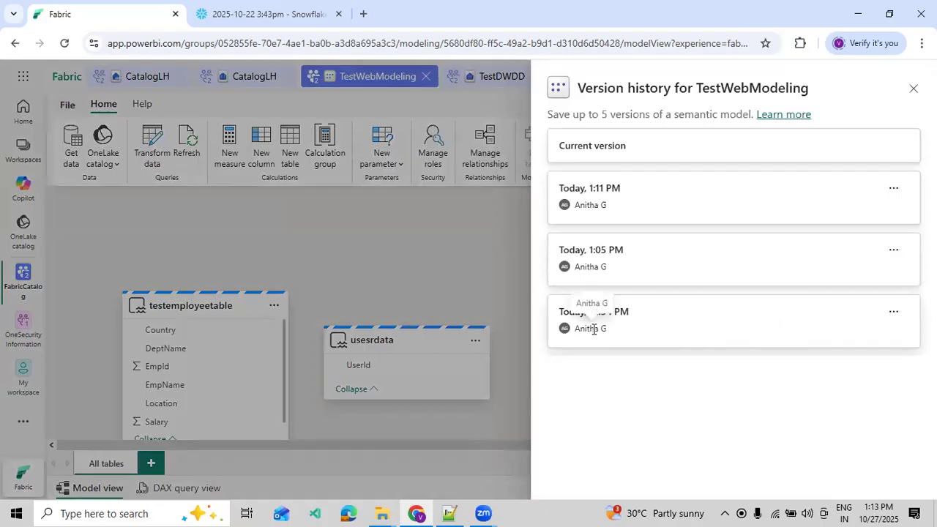
Review the save times of the three listed versions, close the version history, and look over the tables in the model diagram
drag(589, 312, 626, 308)
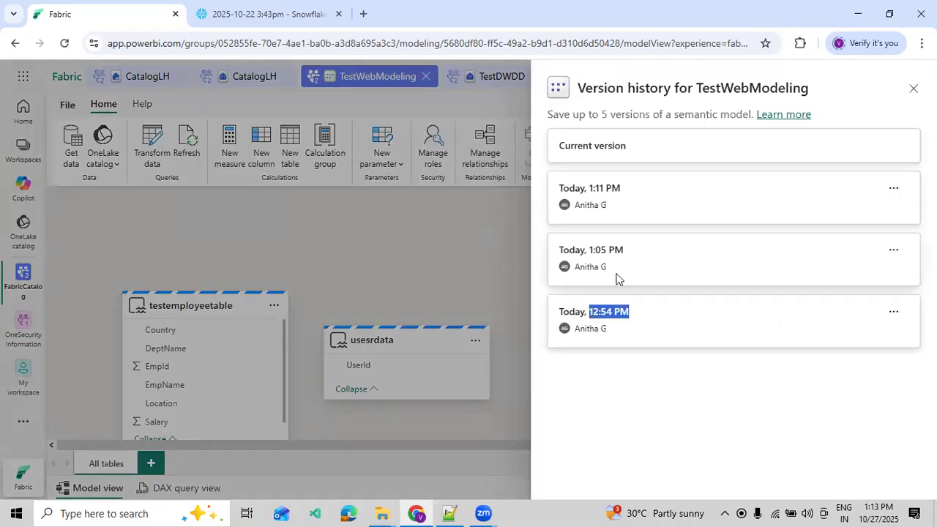
drag(590, 250, 605, 264)
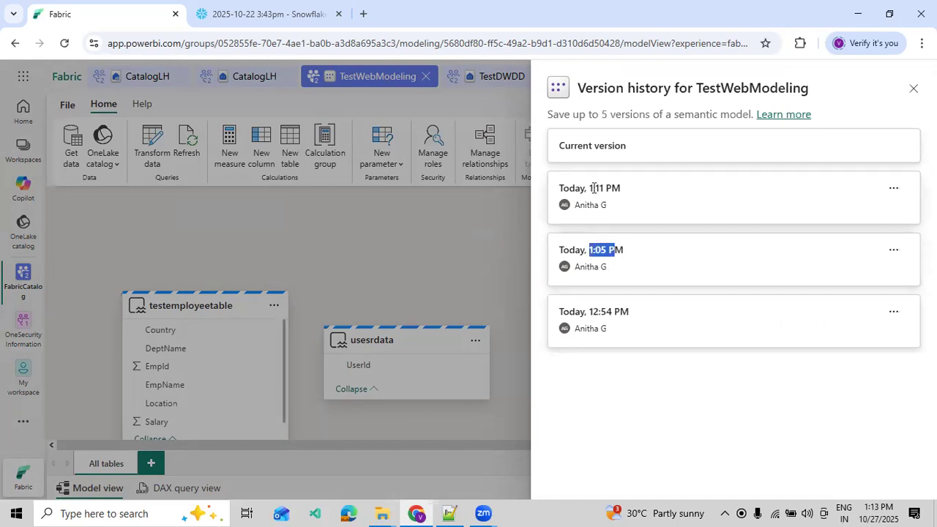
drag(590, 189, 629, 189)
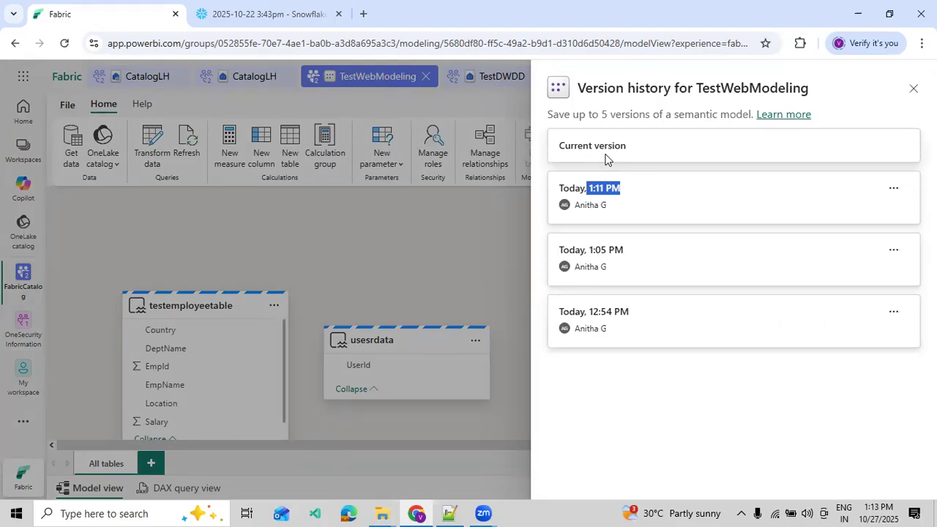
click(913, 88)
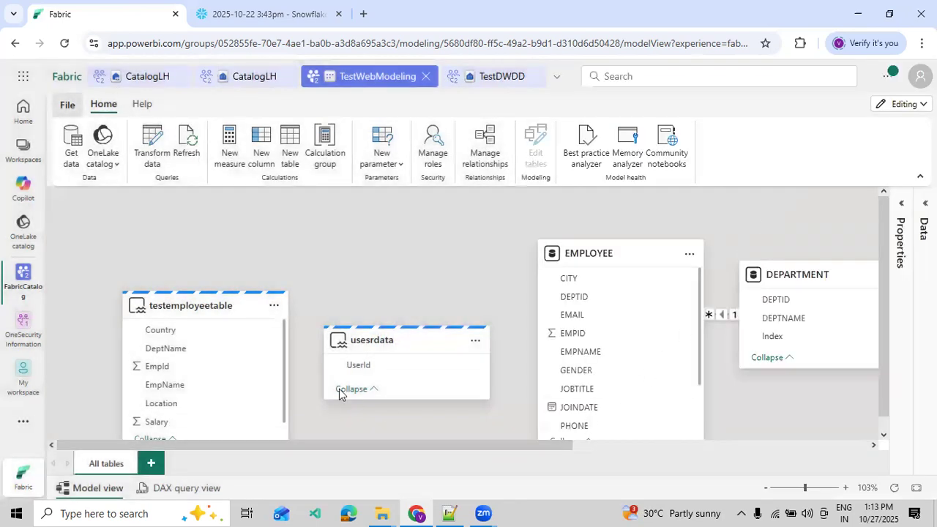
drag(451, 451, 428, 460)
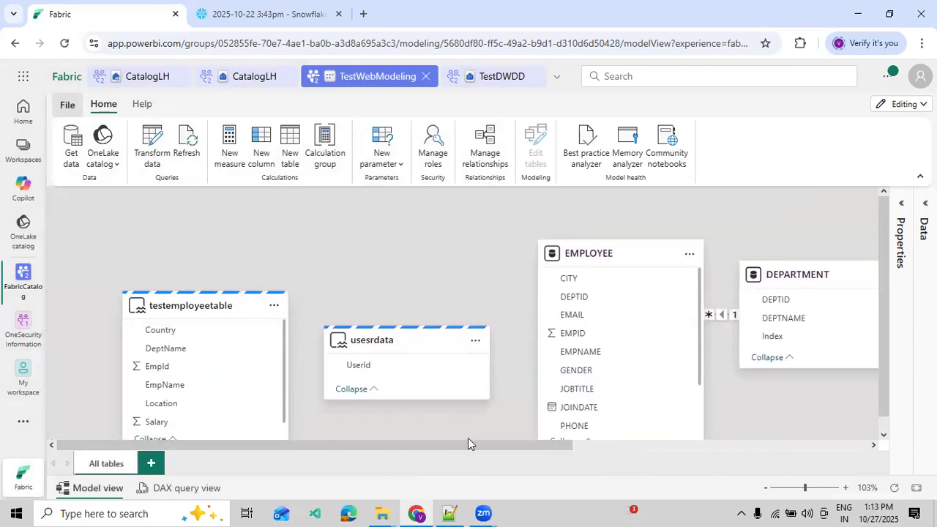
drag(506, 449, 702, 440)
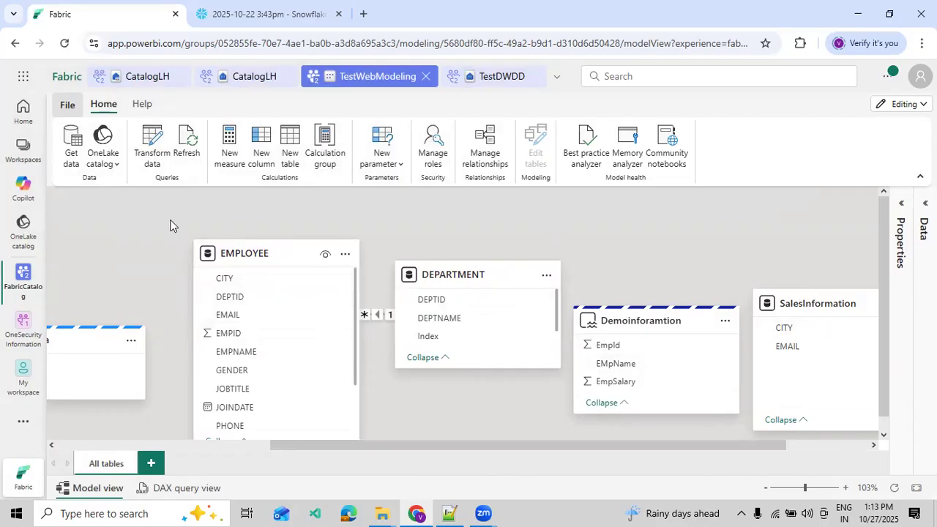
Restore the TestWebModeling semantic model to the version saved today at 12:54 PM
click(71, 107)
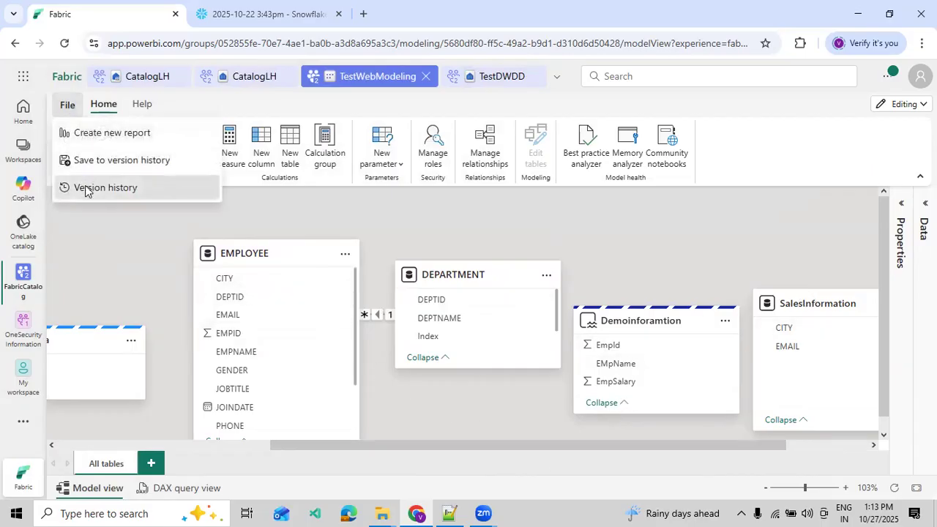
click(85, 186)
click(892, 316)
click(842, 337)
click(542, 320)
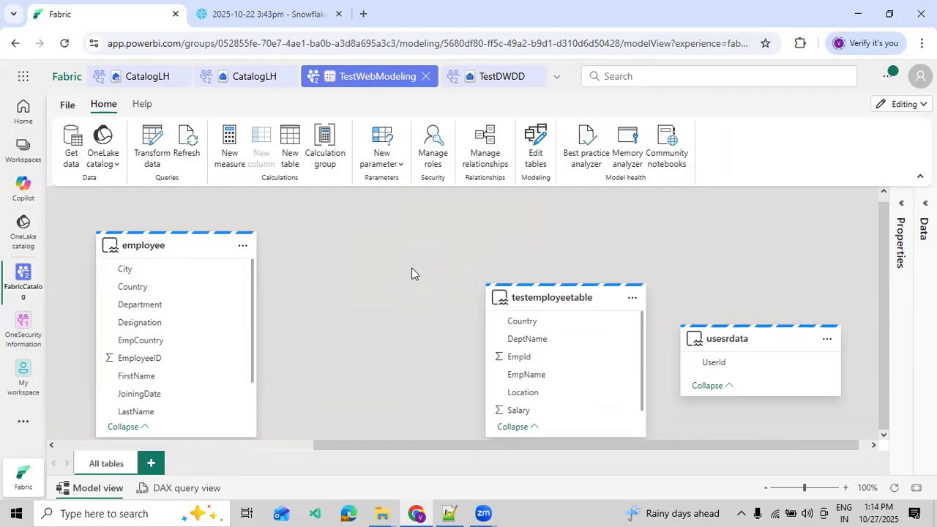
Restore the model to the version saved today at 1:13 PM and check its tables in the diagram
click(64, 109)
click(89, 189)
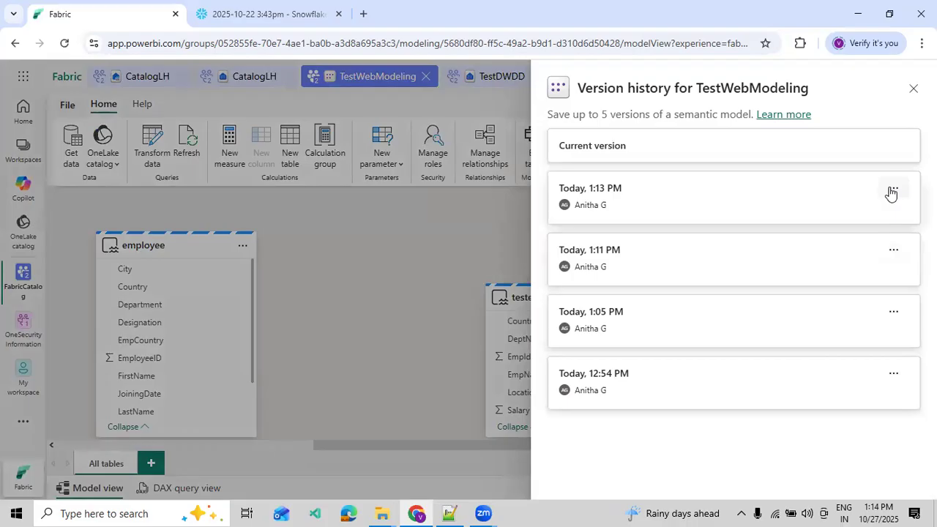
click(893, 189)
click(847, 219)
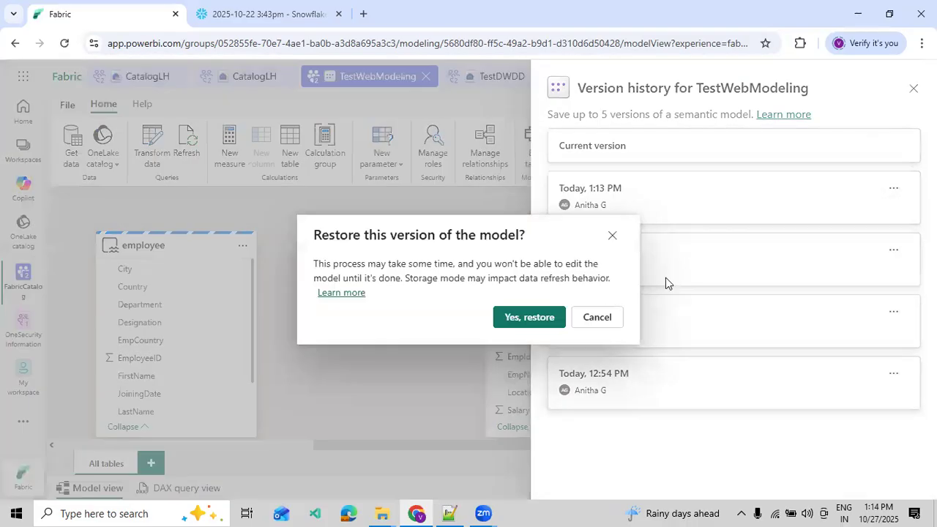
click(538, 320)
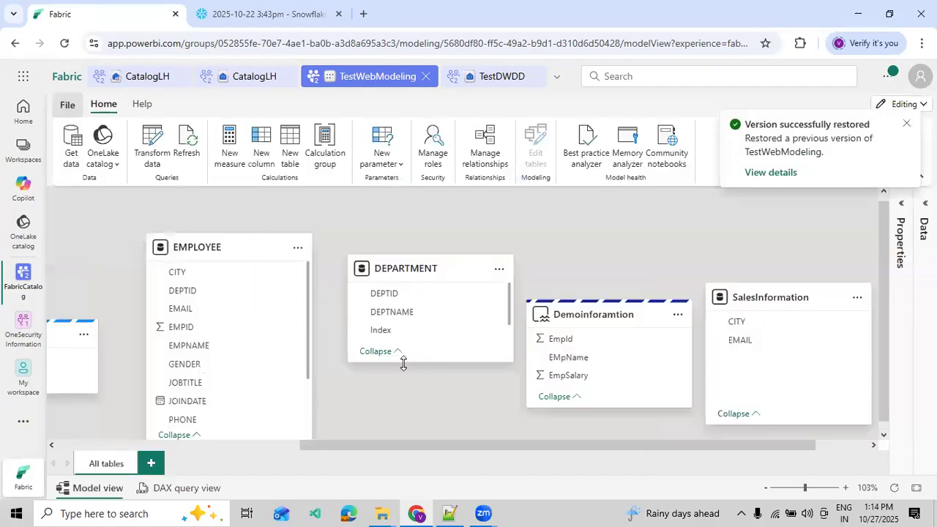
drag(365, 443, 261, 462)
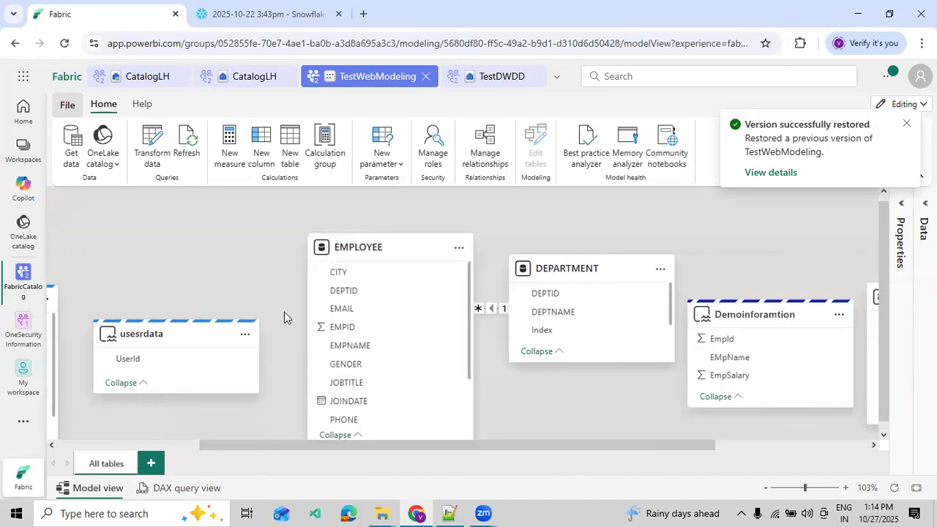
Save the current model to the version history with the description "This is Just Demo Purpose."
click(66, 105)
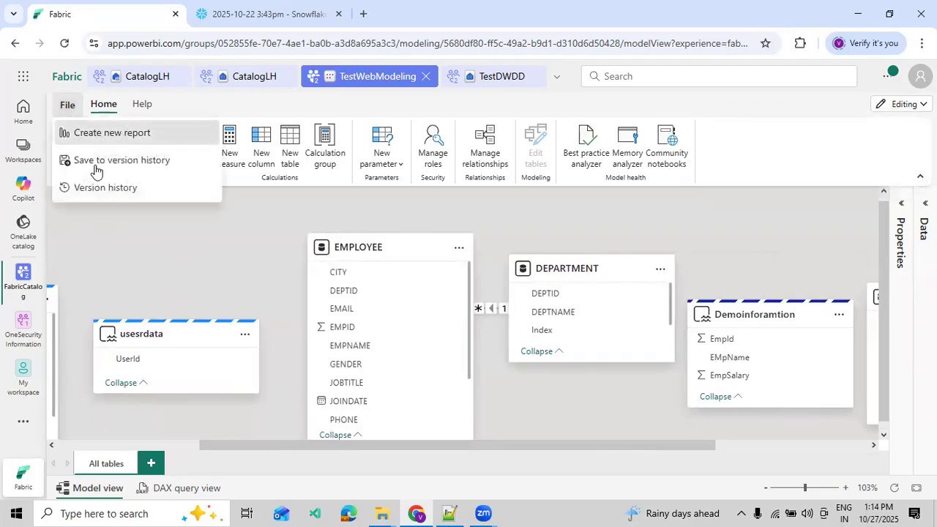
click(134, 201)
click(376, 308)
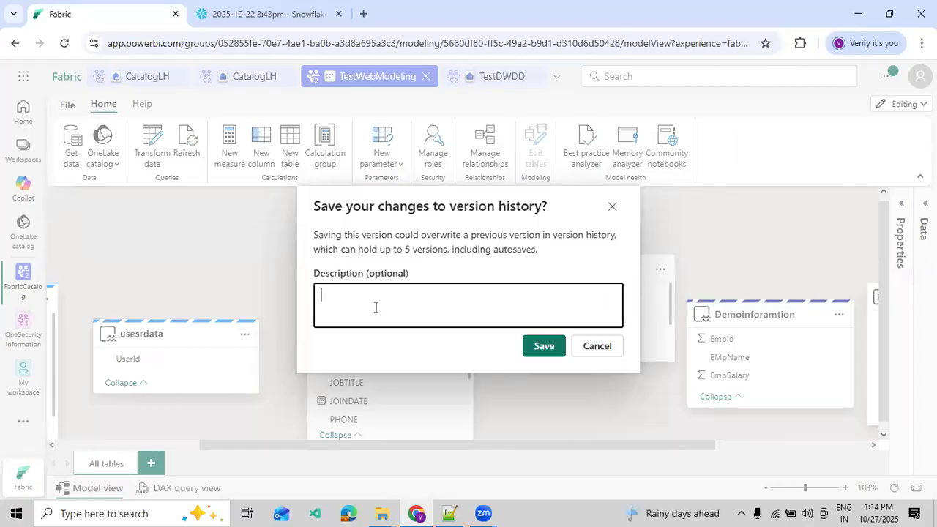
text(This is Just Demo Purpose.)
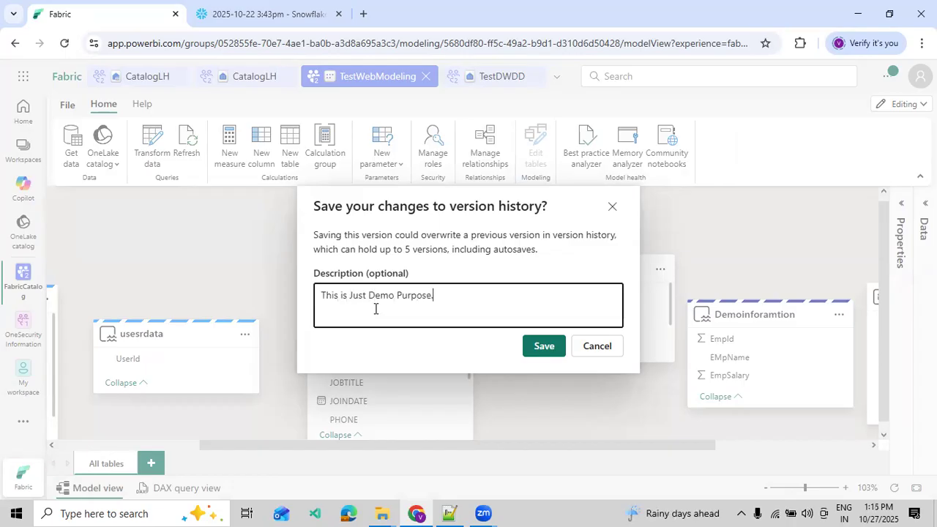
click(555, 352)
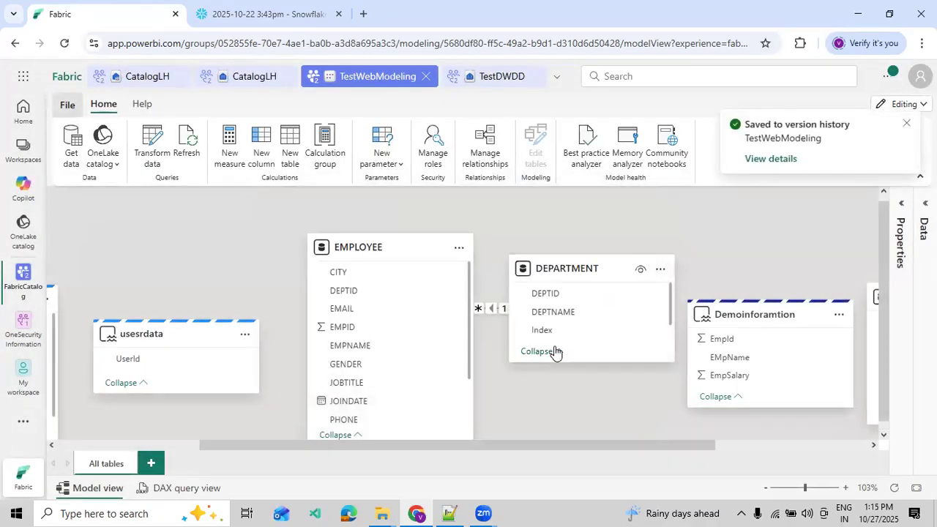
Examine the newly saved version in the version history, close it, and briefly view the model with the ribbon collapsed
click(764, 161)
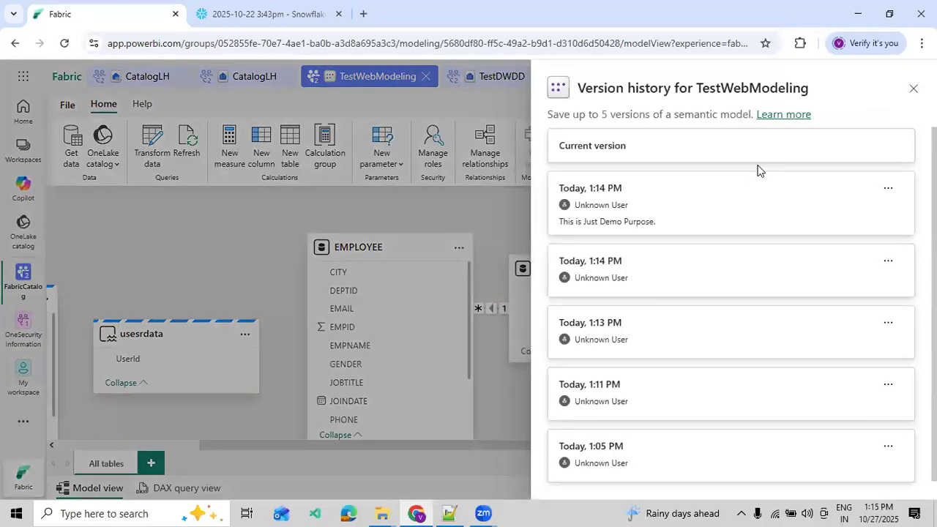
click(914, 88)
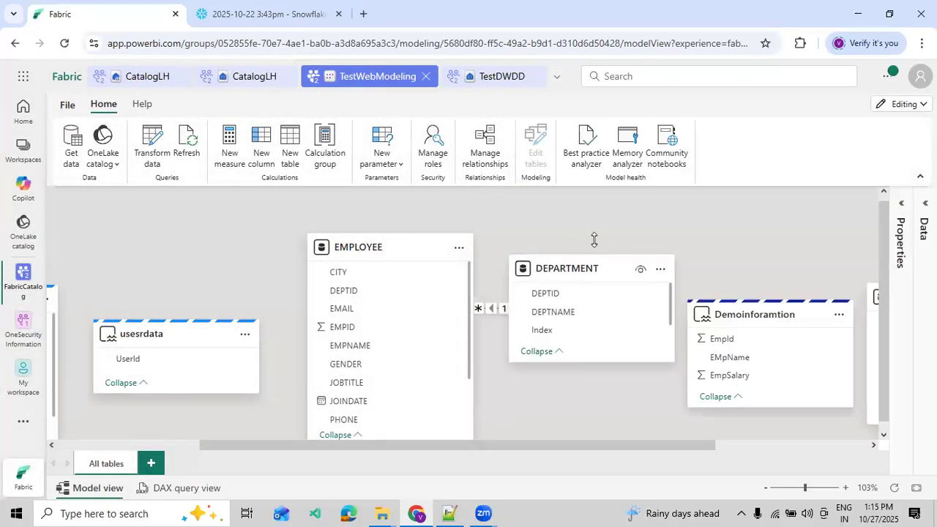
click(920, 176)
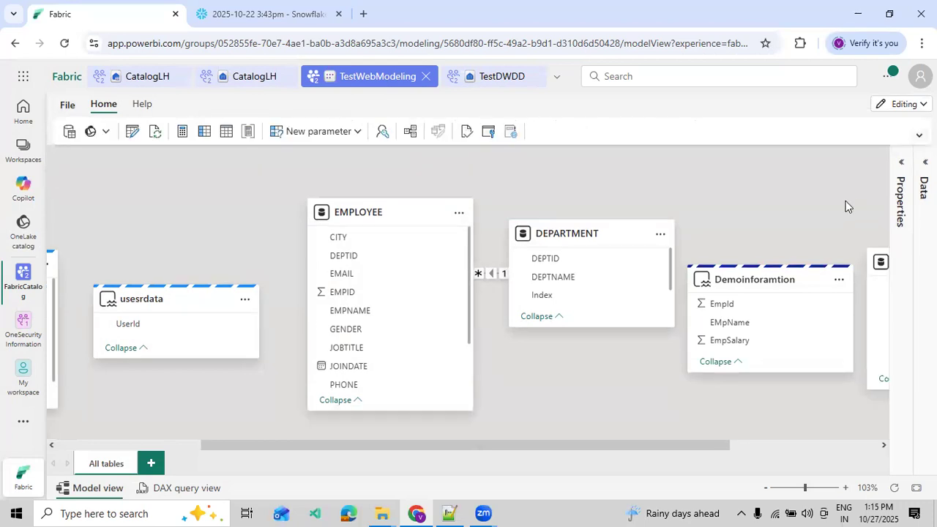
click(920, 135)
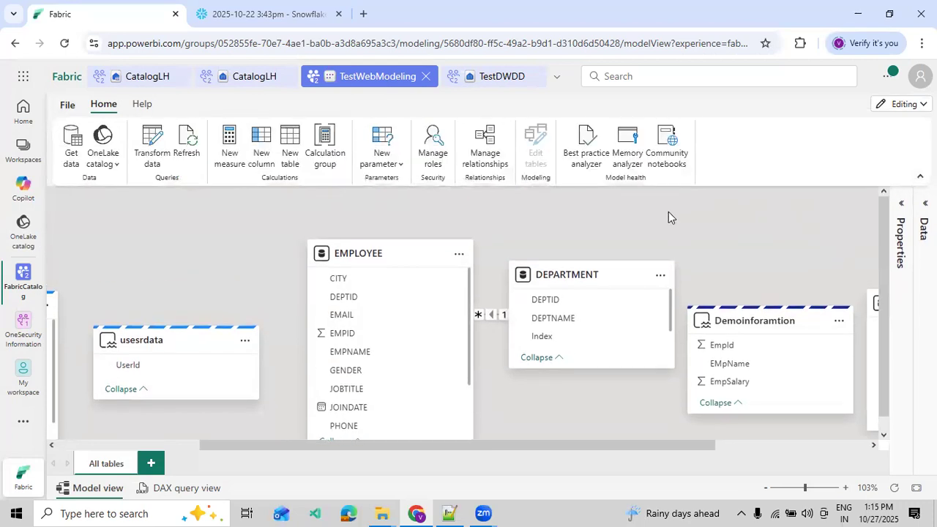